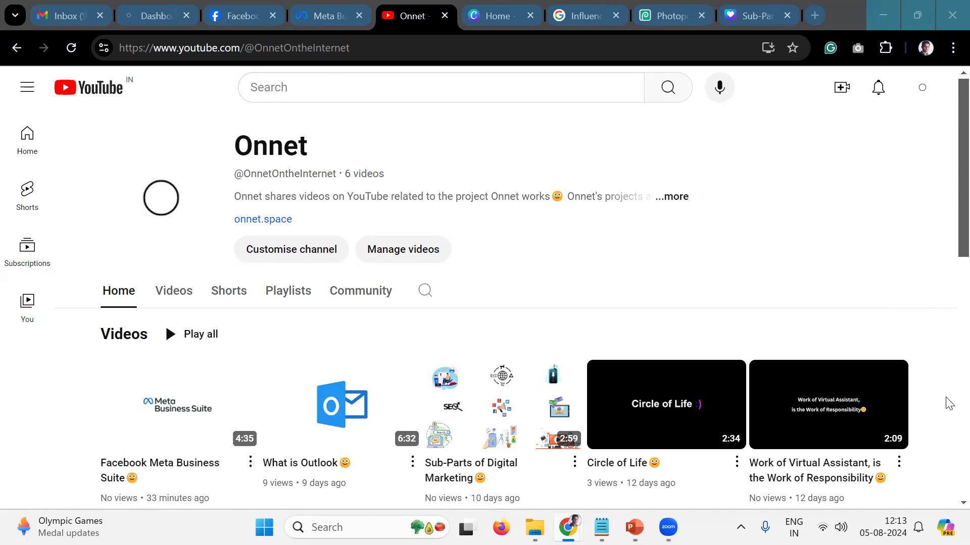
- Look over the Onnet channel's home page and switch to the personal account whose channel has 12 subscribers
scroll(945, 401, "down", 1)
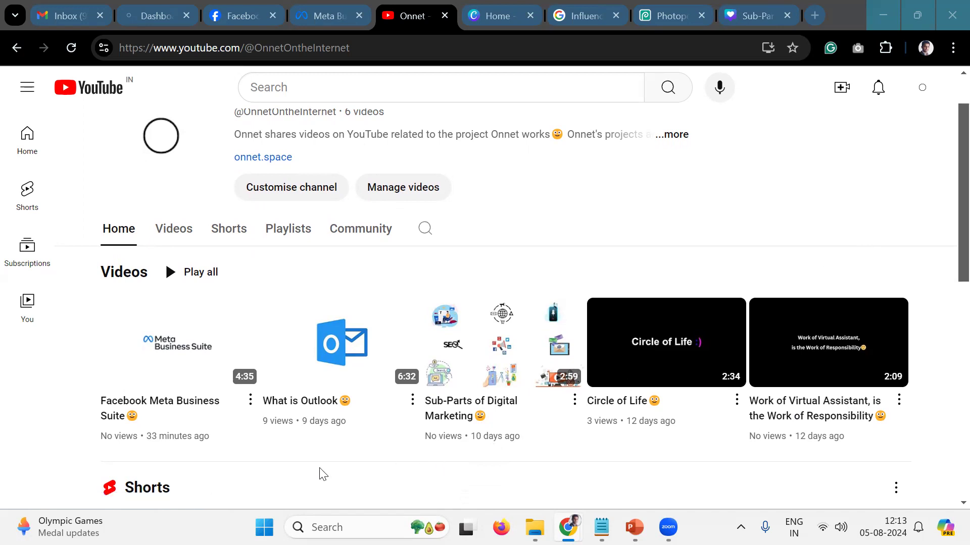
scroll(565, 455, "down", 2)
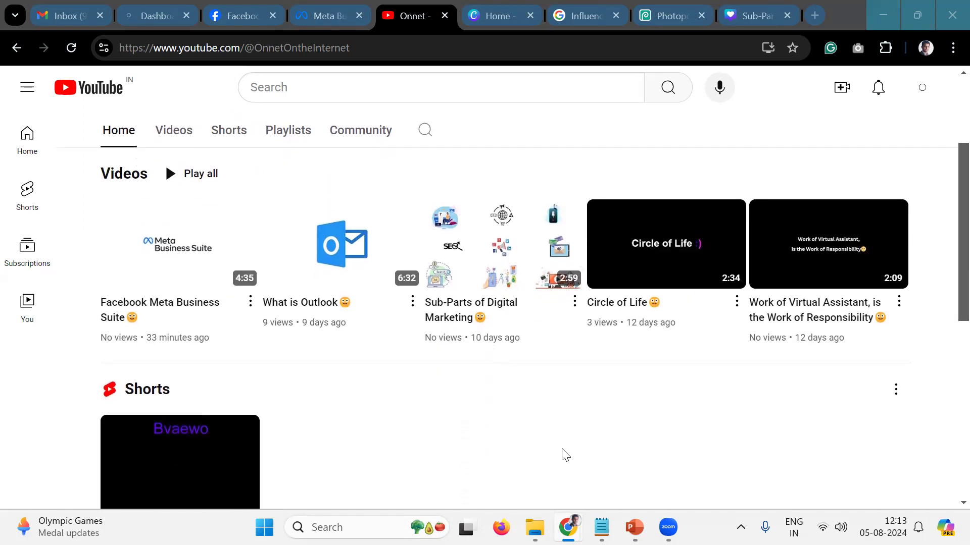
scroll(565, 455, "up", 1)
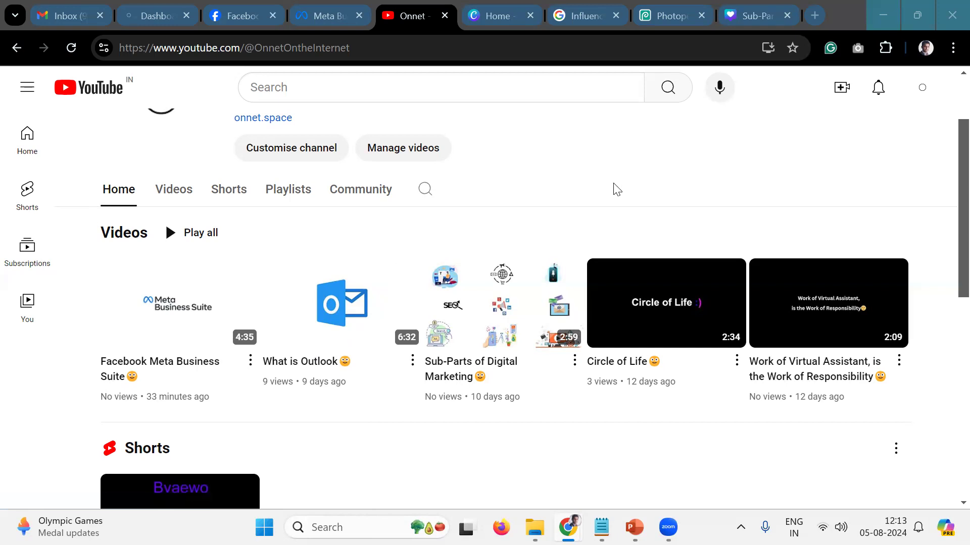
left_click(929, 101)
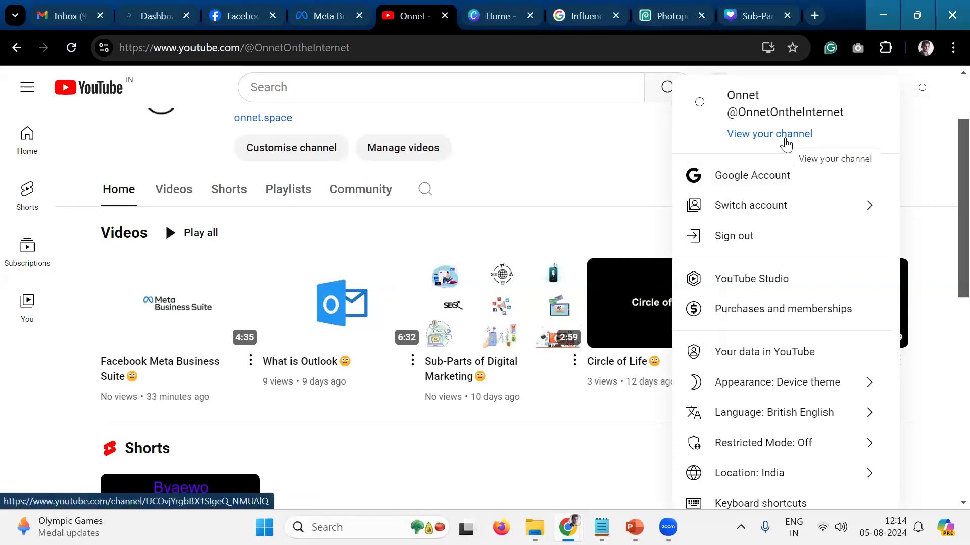
right_click(781, 144)
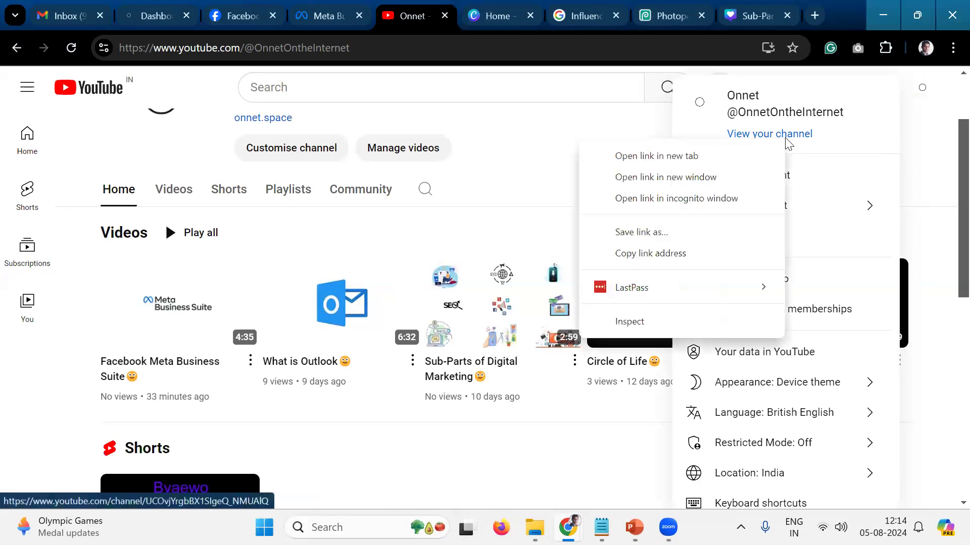
left_click(842, 190)
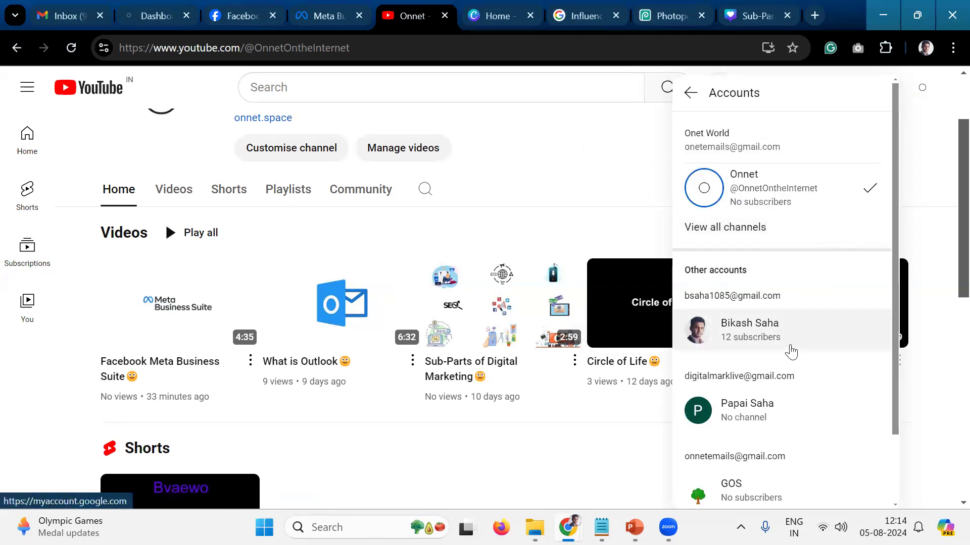
left_click(794, 344)
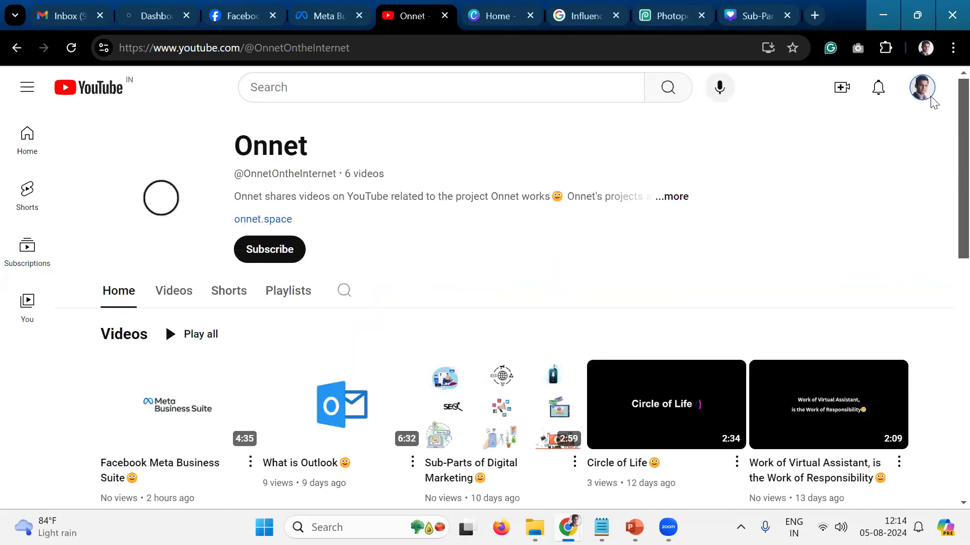
- Open the personal account's own channel and look through its latest videos
left_click(924, 94)
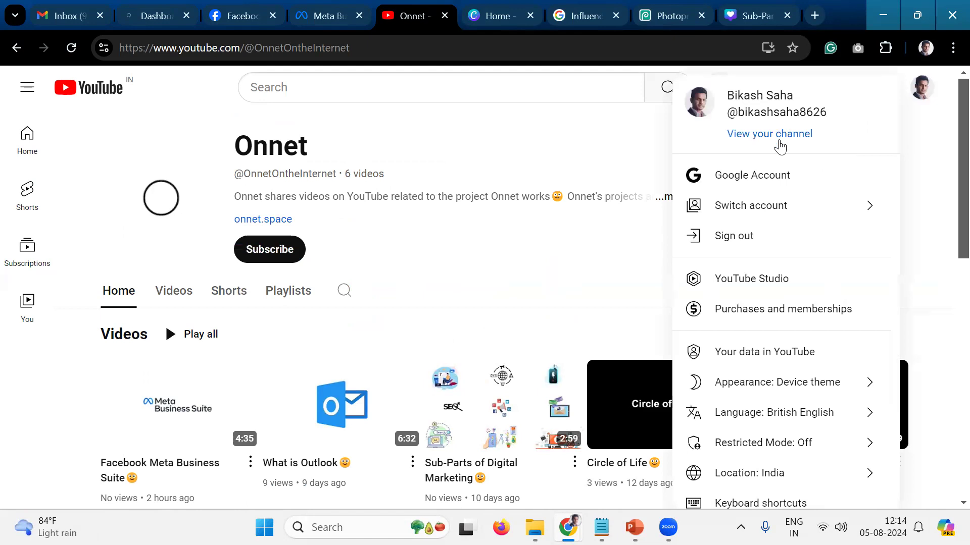
left_click(781, 134)
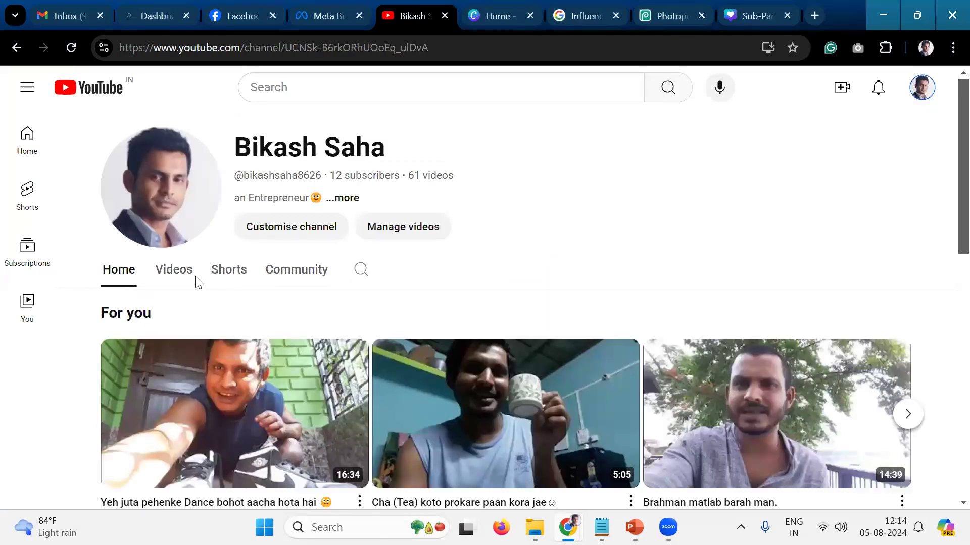
left_click(178, 278)
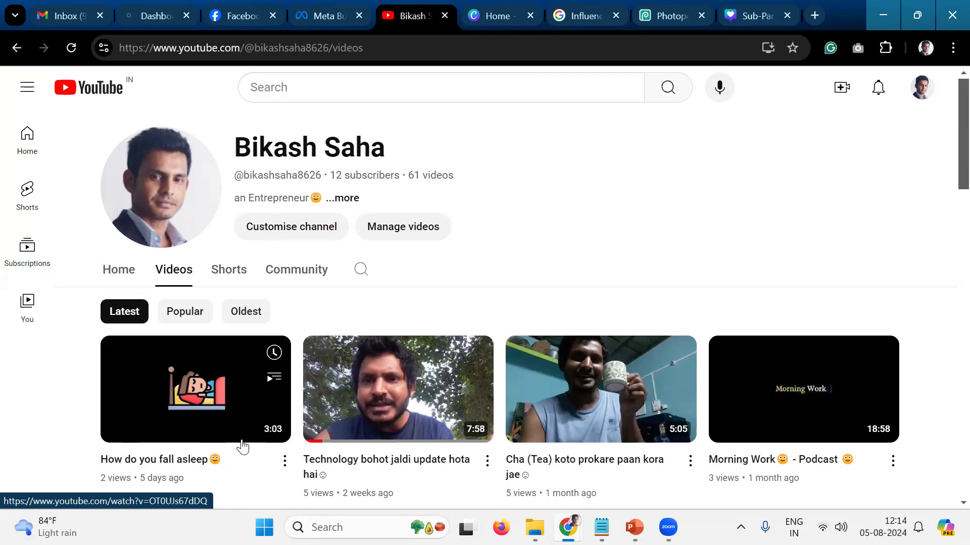
scroll(174, 432, "down", 1)
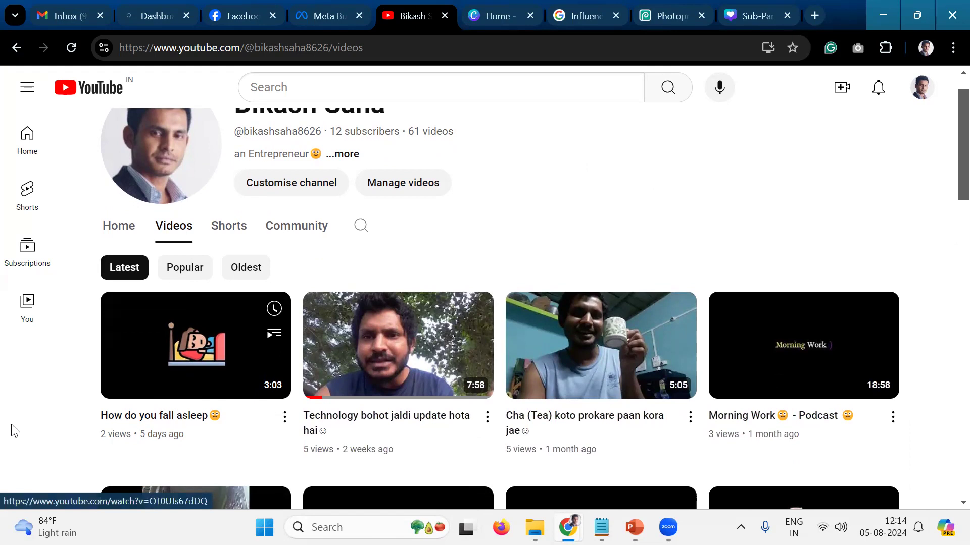
scroll(10, 428, "up", 1)
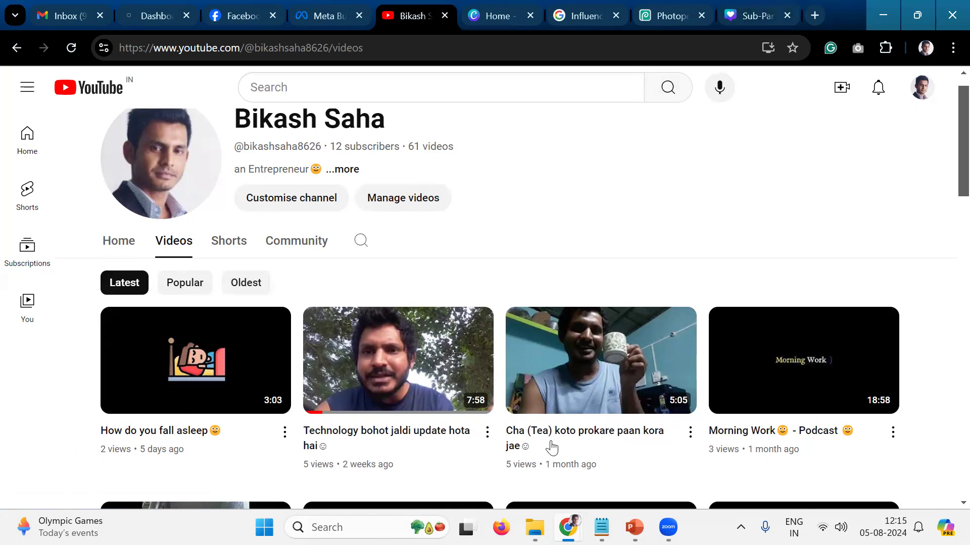
- Switch back to the Onnet account and open its channel page to view the video thumbnails
left_click(923, 89)
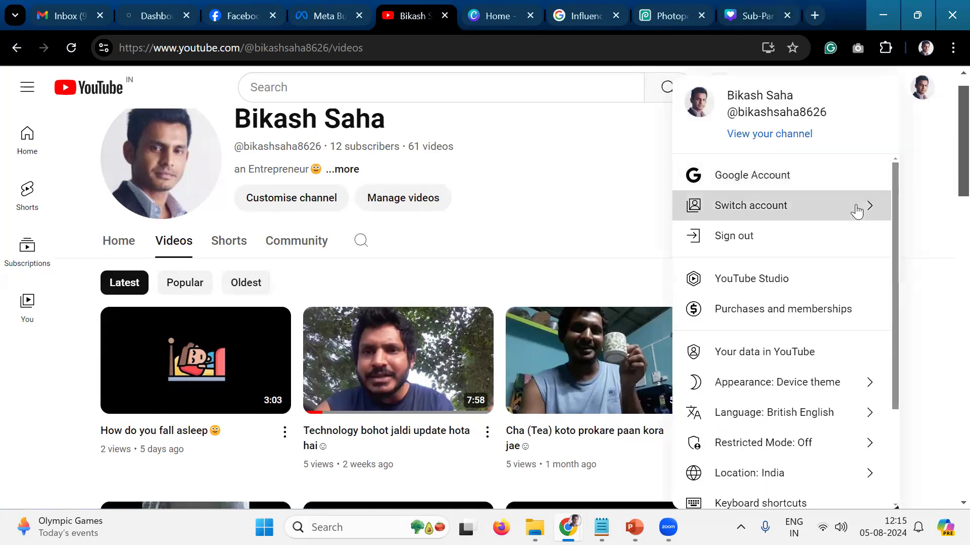
left_click(857, 212)
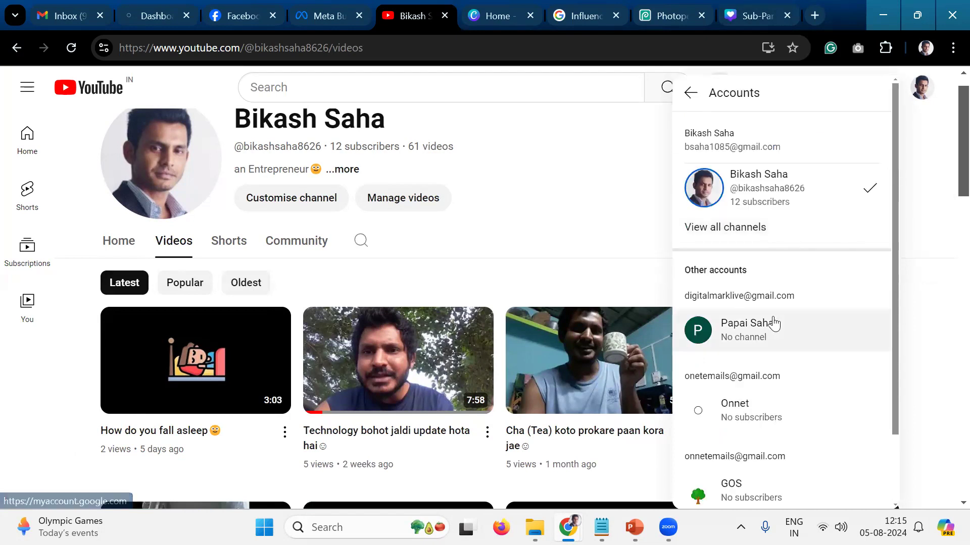
left_click(796, 405)
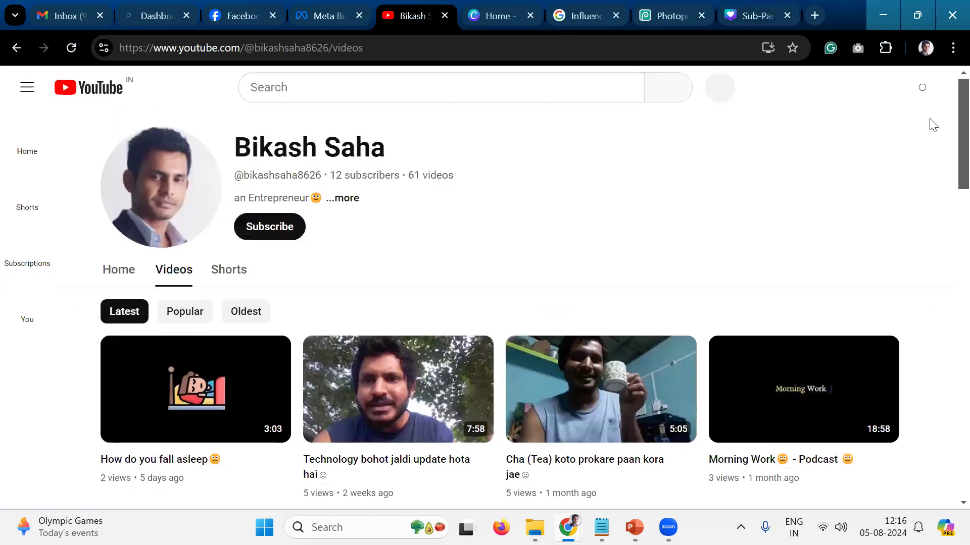
left_click(927, 90)
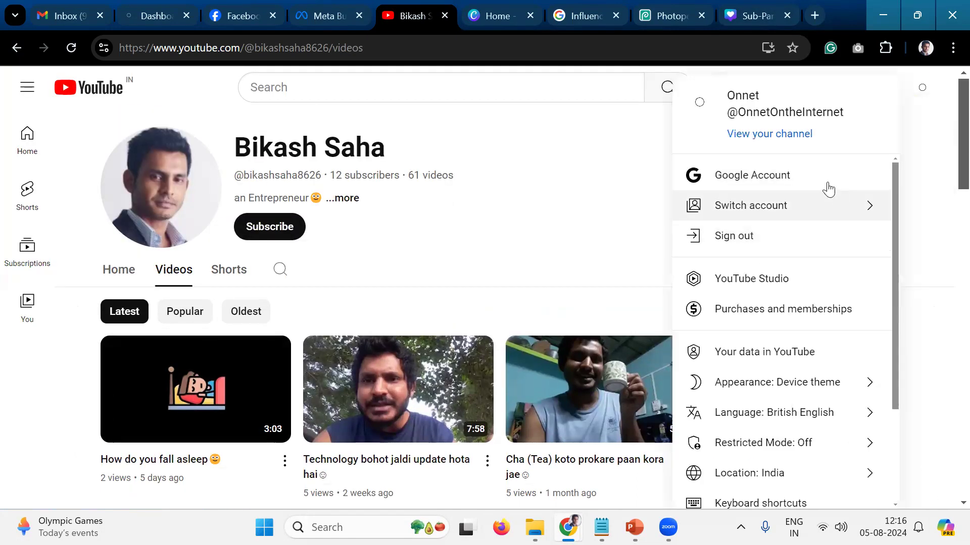
left_click(779, 135)
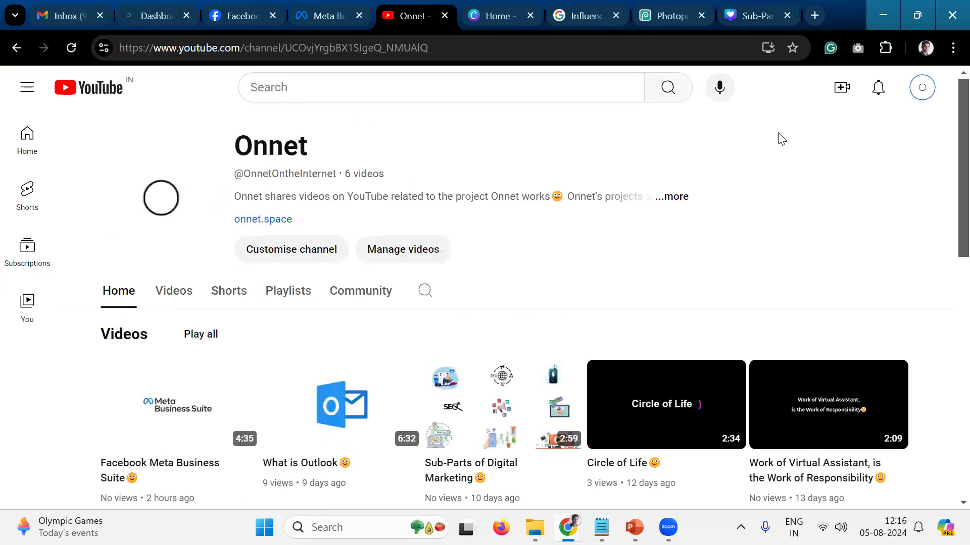
scroll(838, 275, "down", 1)
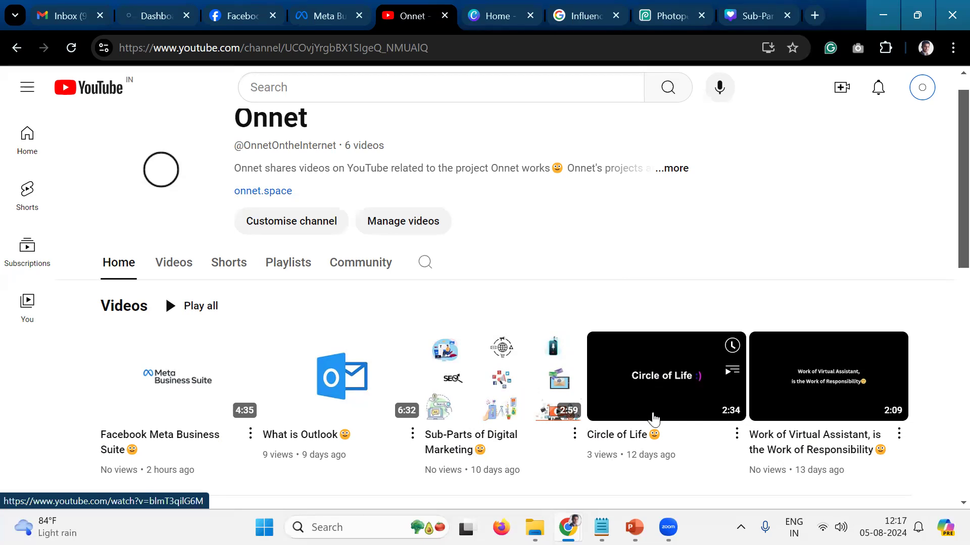
- Switch to File Explorer, preview the "Circle of Life - White" image in the Really folder and close the preview
mouse_move(535, 528)
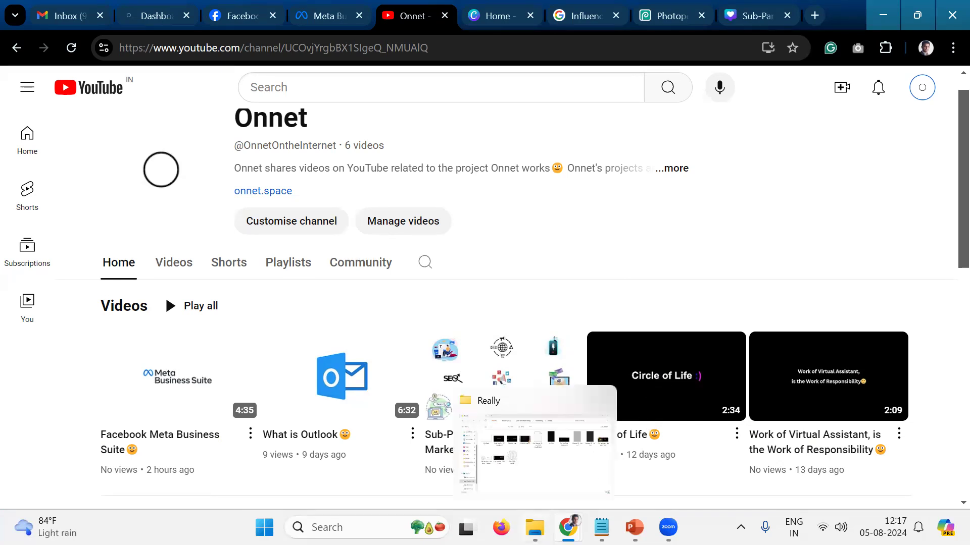
left_click(553, 427)
left_click(363, 303)
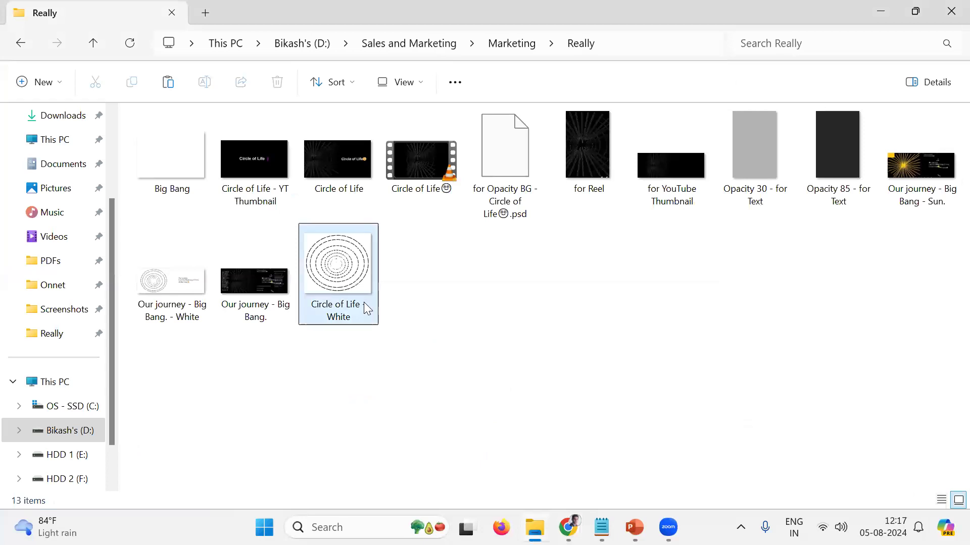
double_click(364, 302)
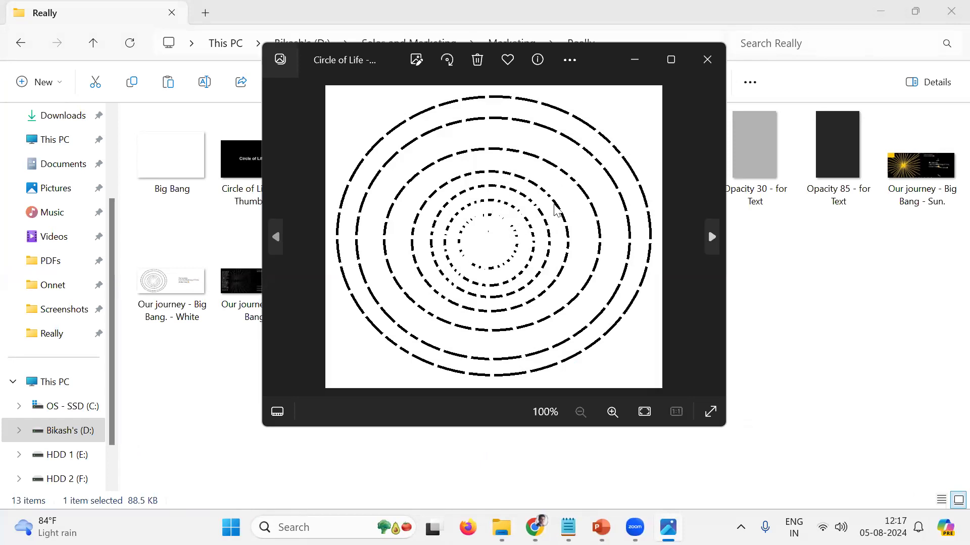
left_click(705, 68)
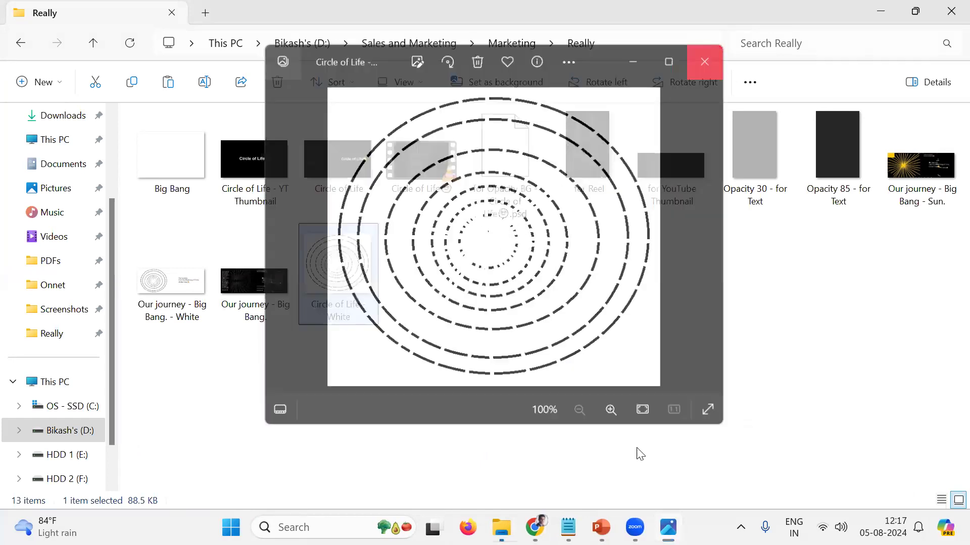
- Switch to the "Sub-Parts of Digital Marketing. YT Thumbnail." design in Canva, dismiss the sharing panel, and briefly select all its images
mouse_move(568, 527)
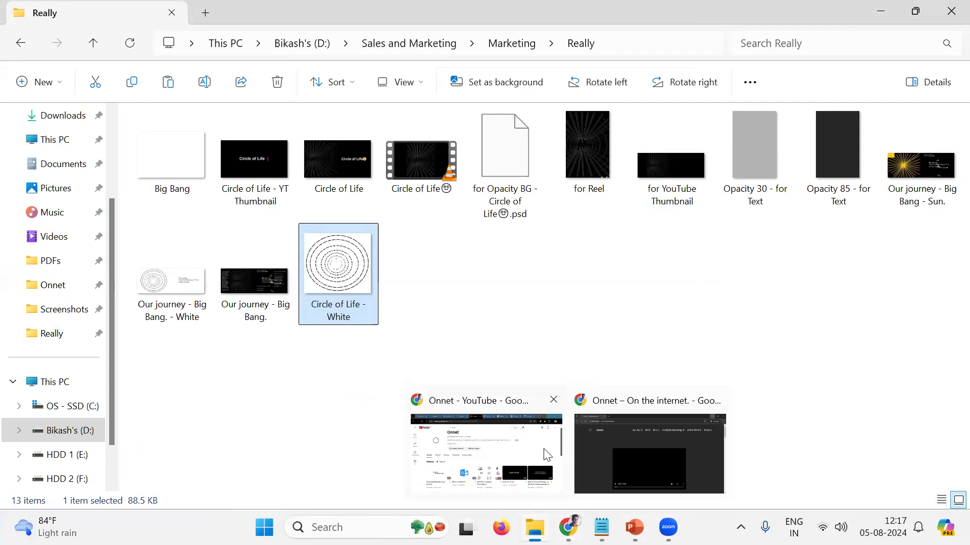
left_click(541, 452)
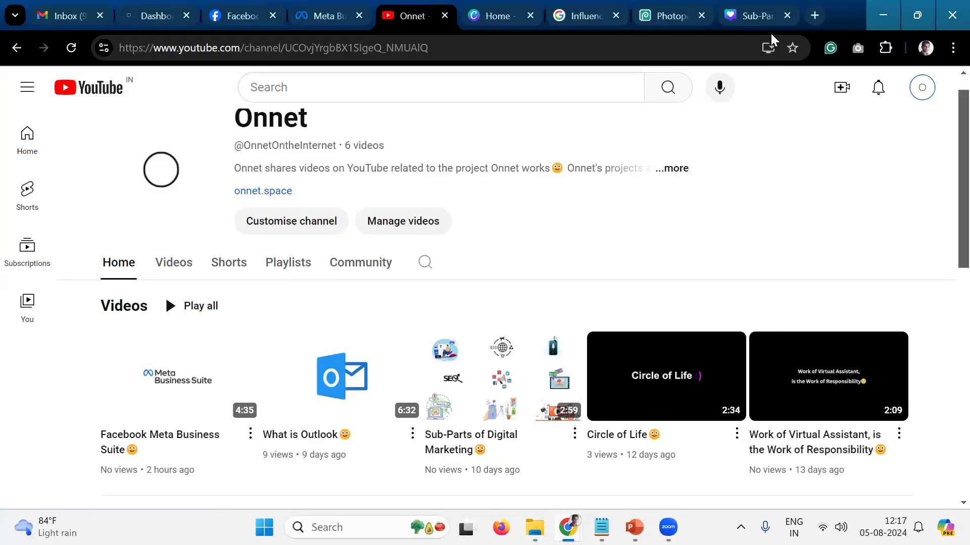
left_click(755, 15)
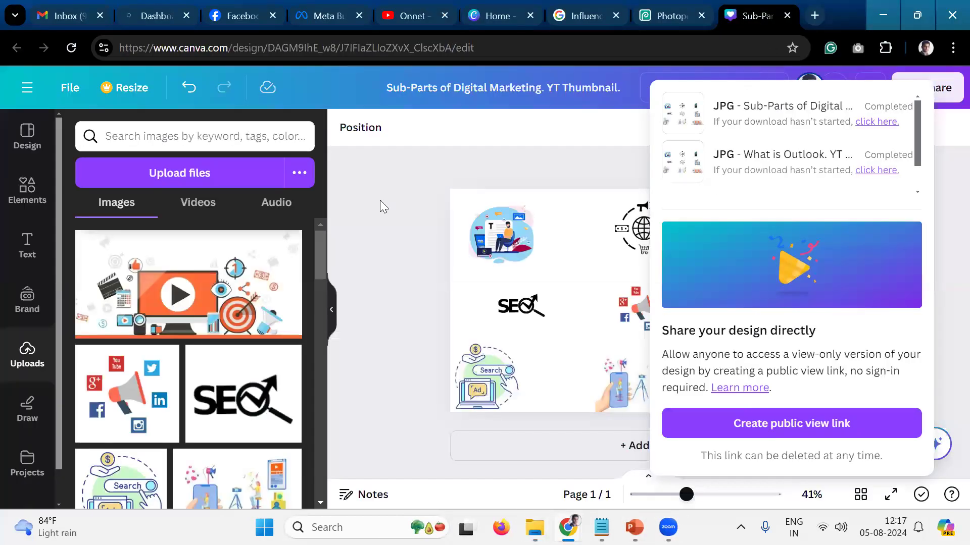
left_click(362, 202)
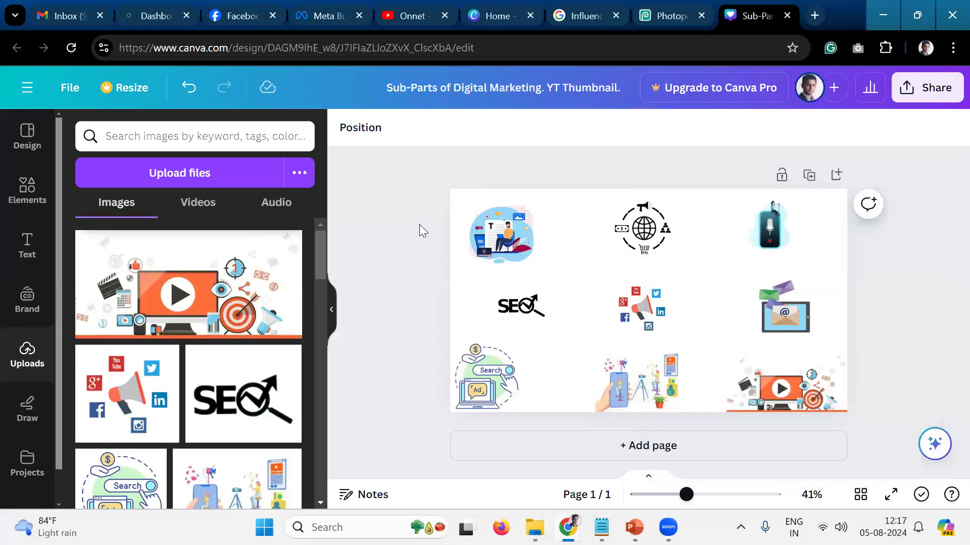
left_click_drag(420, 167, 873, 410)
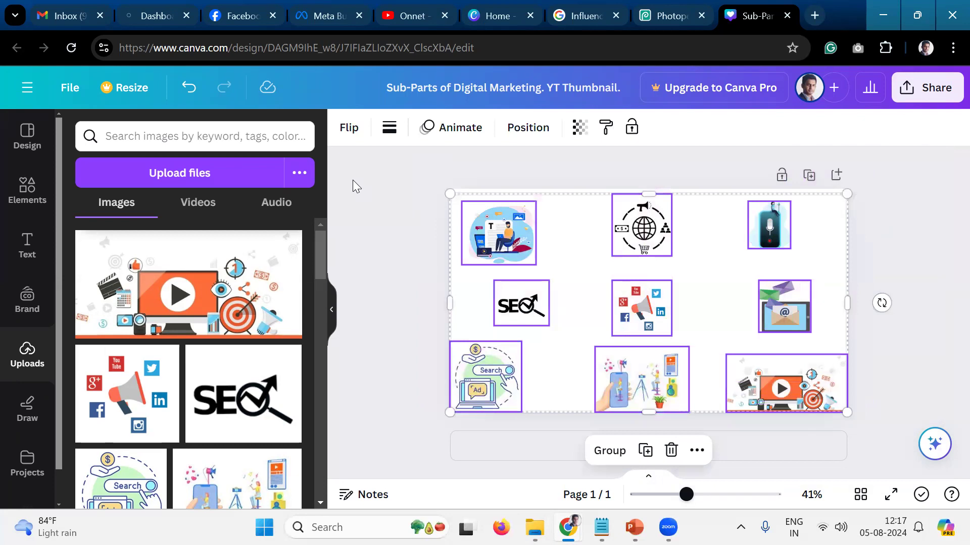
left_click(353, 180)
- Browse the design types offered for a new design and check the current thumbnail design's format and dimensions
left_click(67, 96)
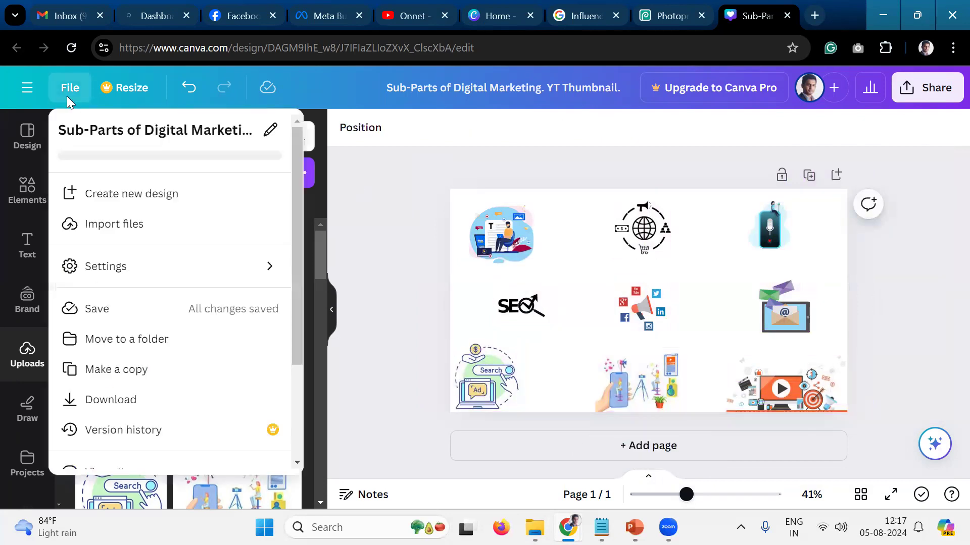
left_click(222, 209)
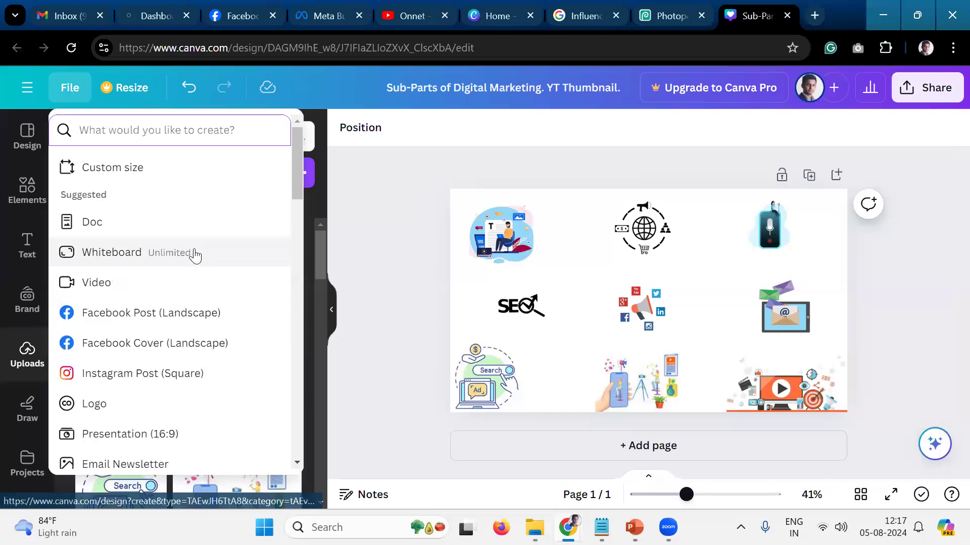
scroll(188, 317, "down", 5)
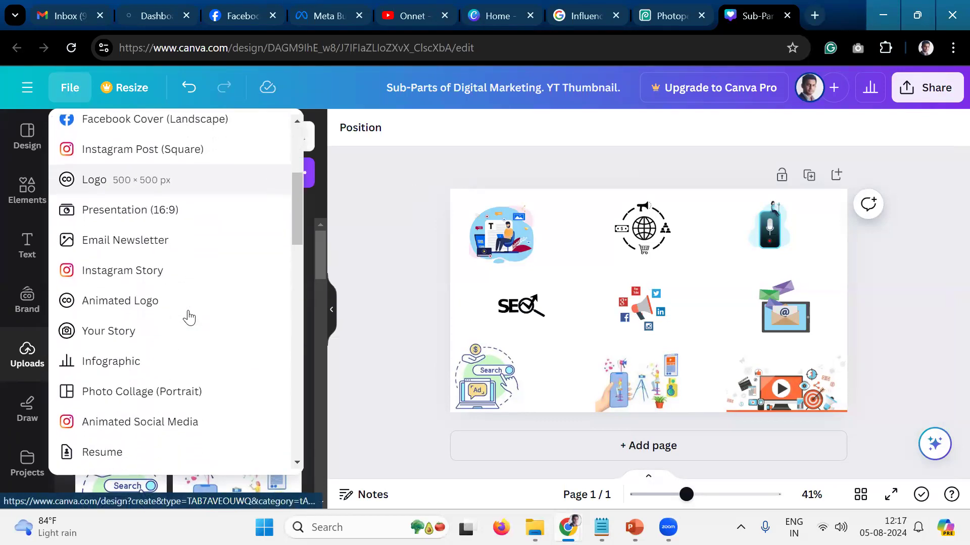
scroll(189, 317, "down", 8)
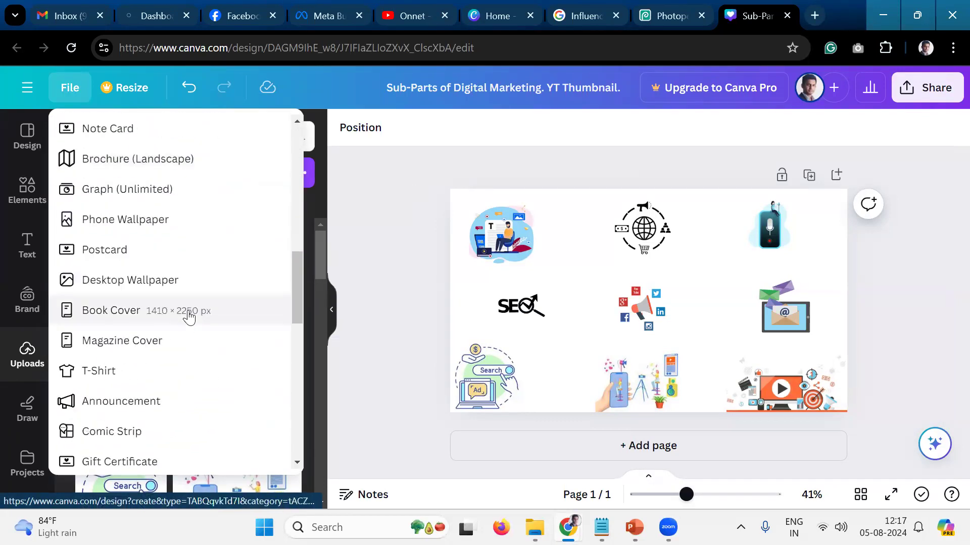
scroll(190, 317, "down", 10)
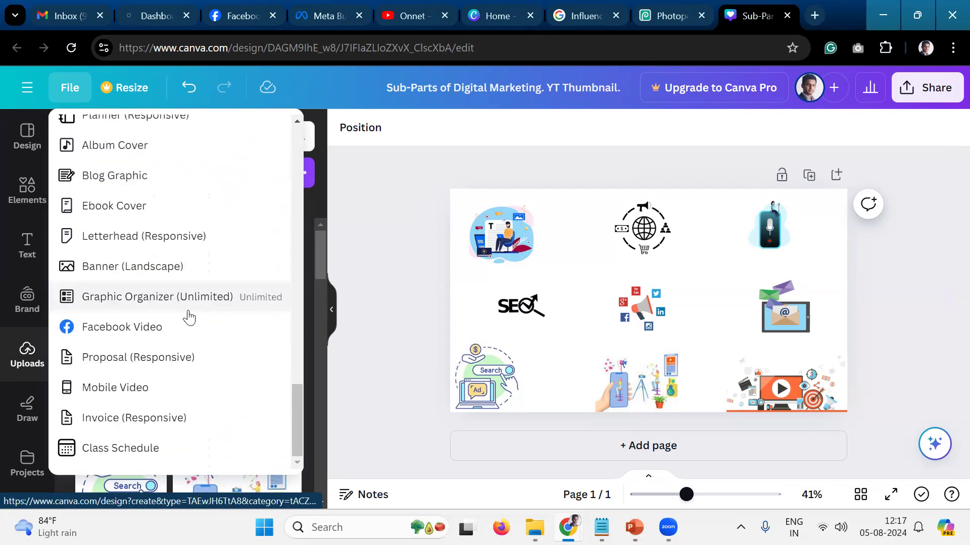
left_click(381, 232)
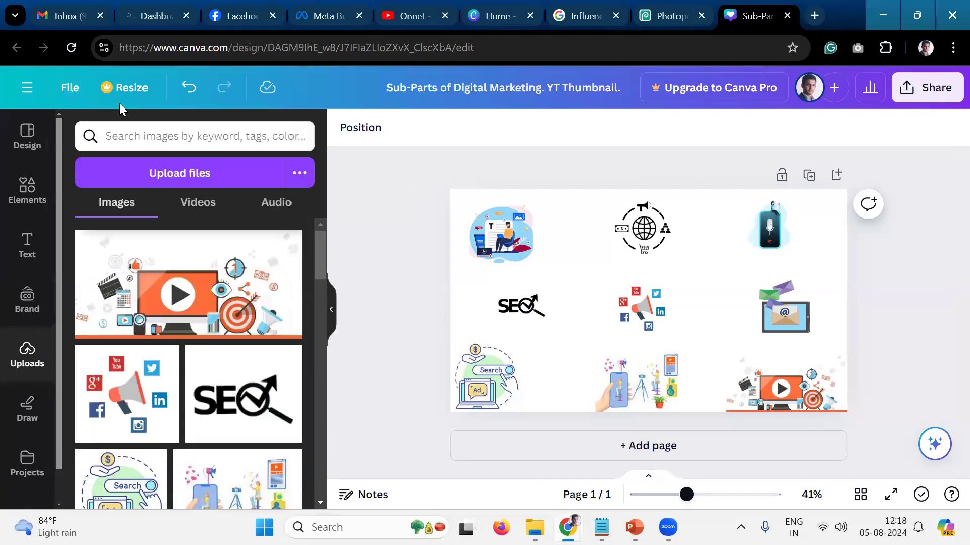
left_click(69, 93)
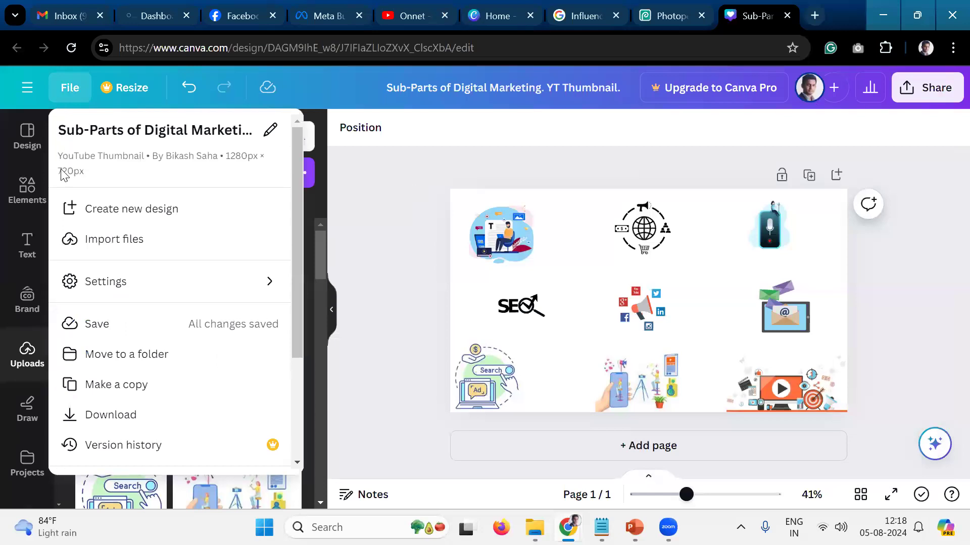
left_click(31, 86)
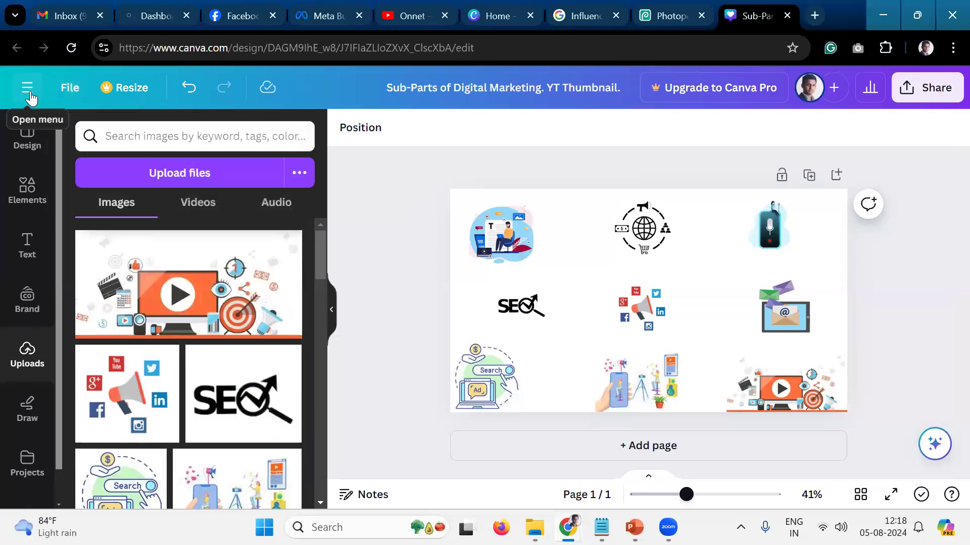
left_click(30, 96)
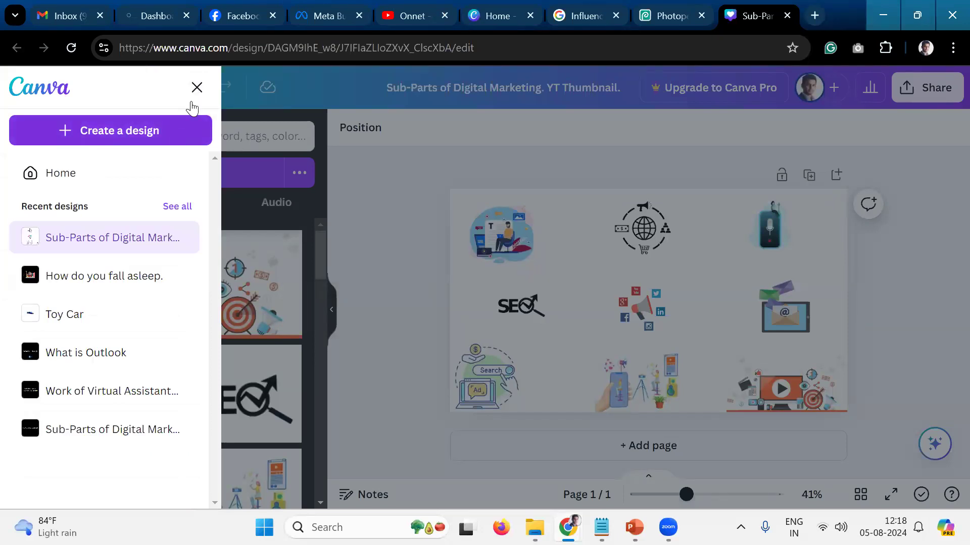
left_click(197, 88)
left_click(283, 47)
key("shift+End")
key("Delete")
key("Return")
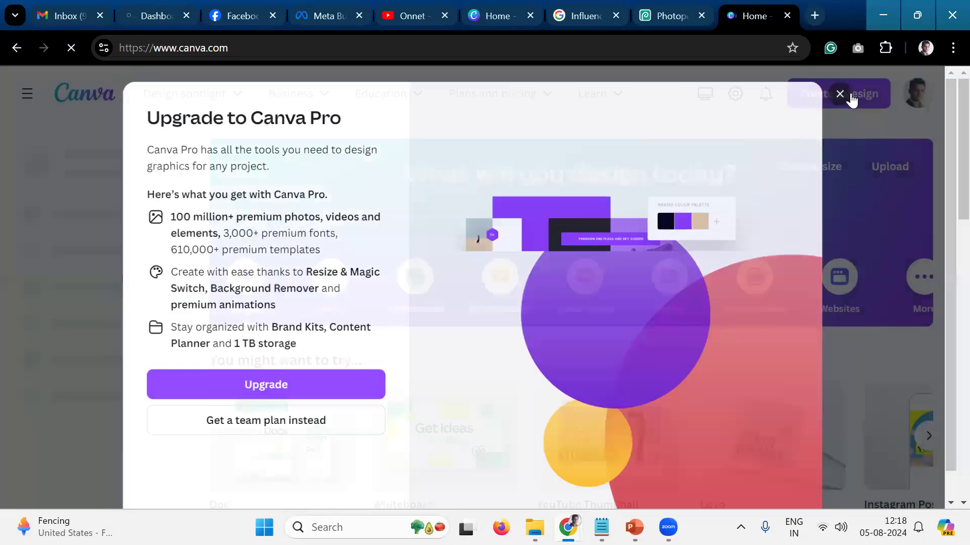
left_click(852, 92)
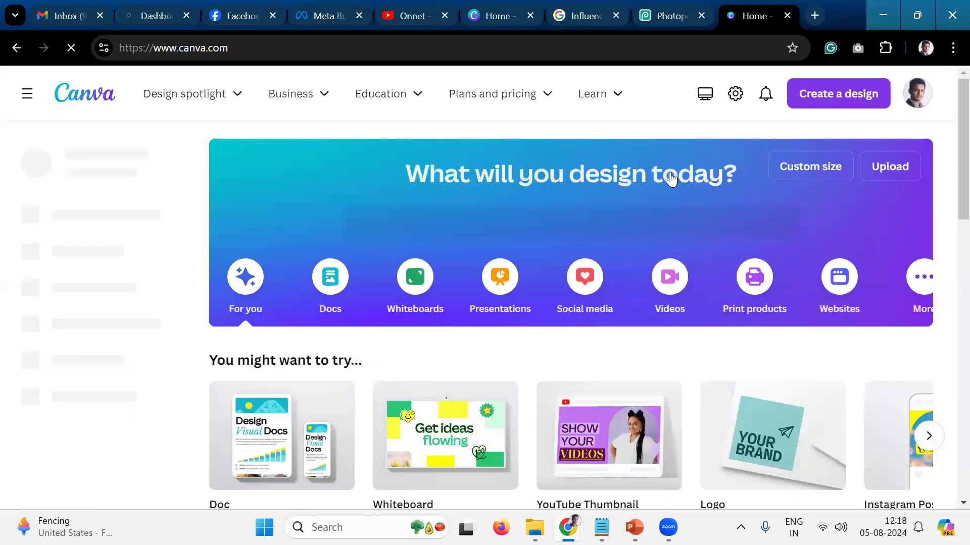
left_click(846, 106)
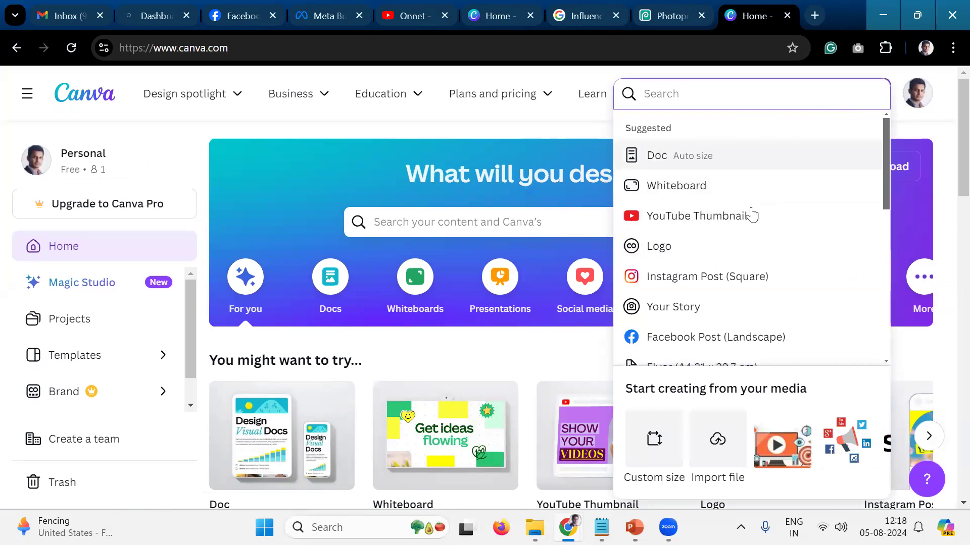
left_click(755, 222)
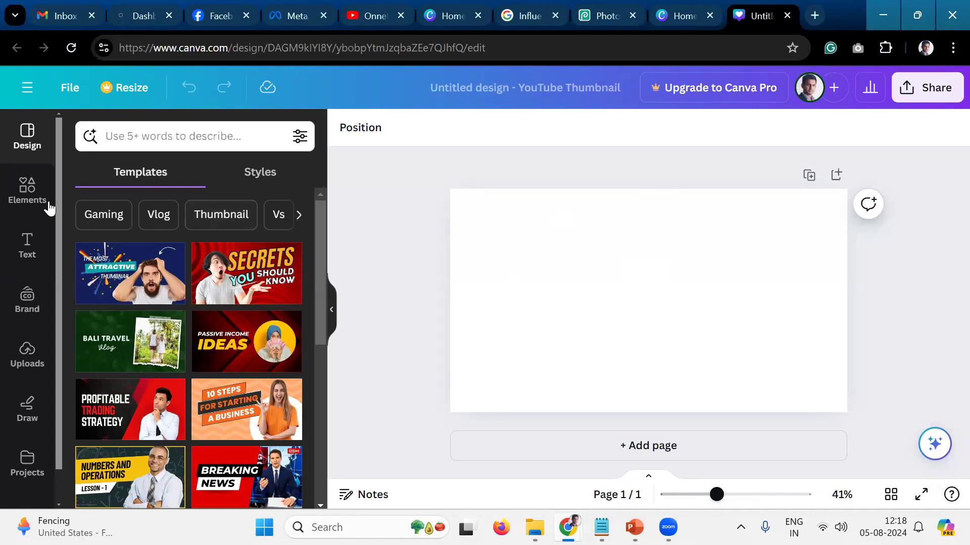
left_click(26, 356)
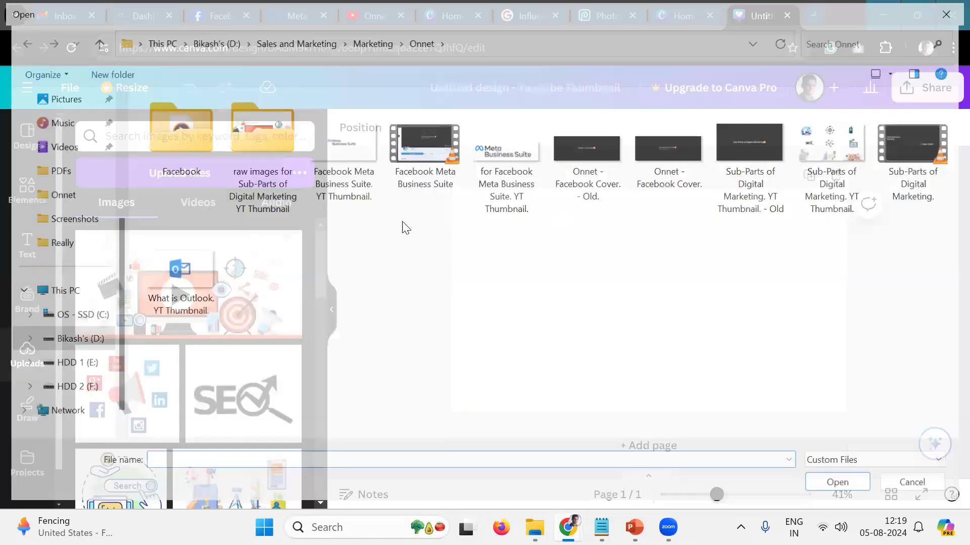
key("Escape")
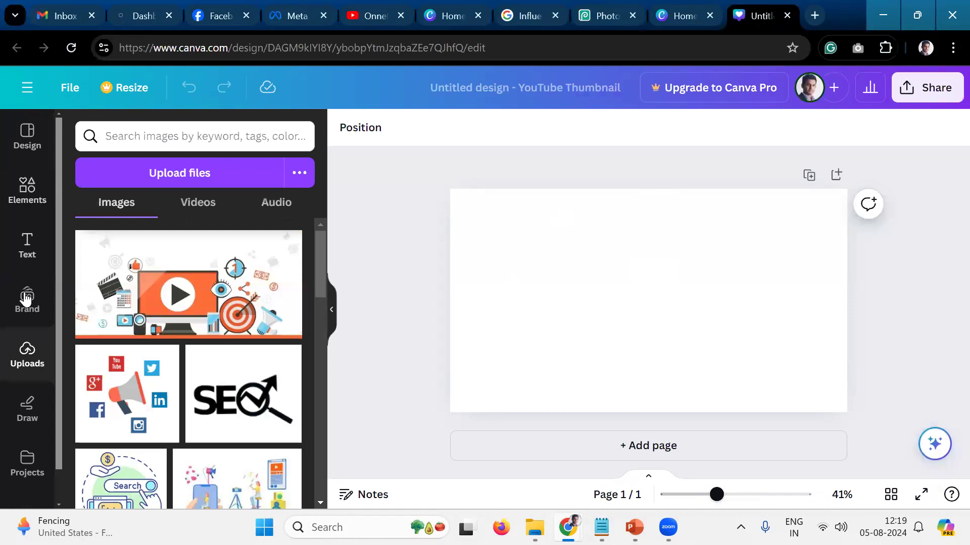
left_click(28, 322)
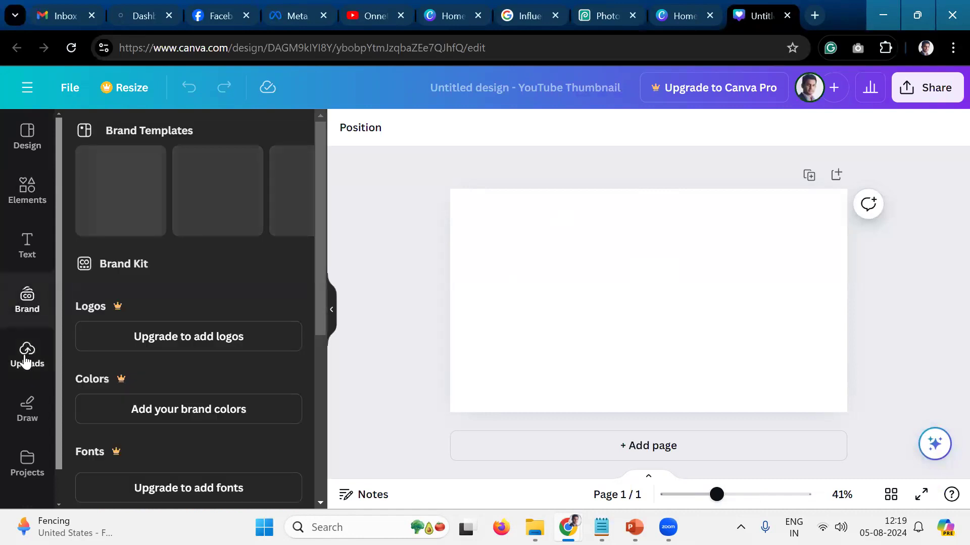
- Upload the "Circle of Life - White" image from the Really folder inside Marketing
left_click(26, 356)
left_click(255, 176)
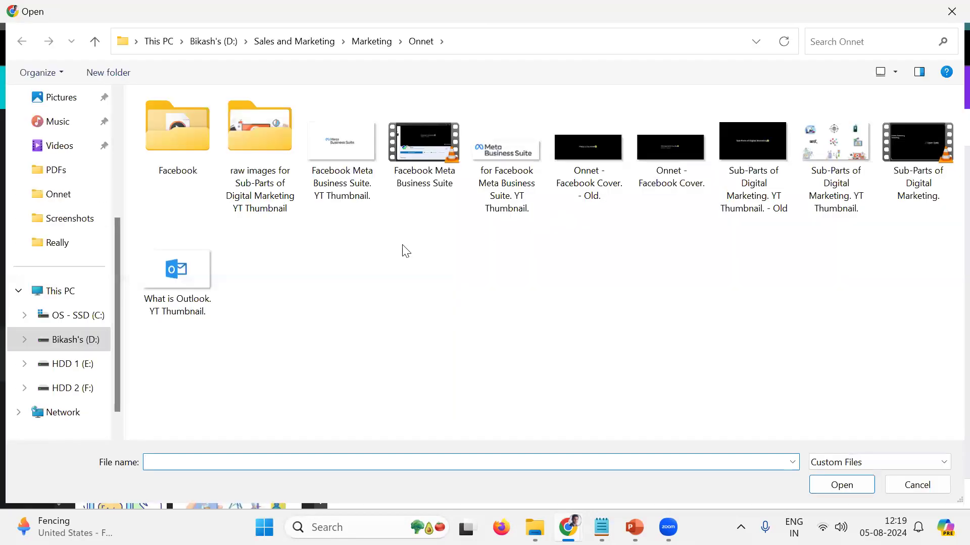
left_click(368, 50)
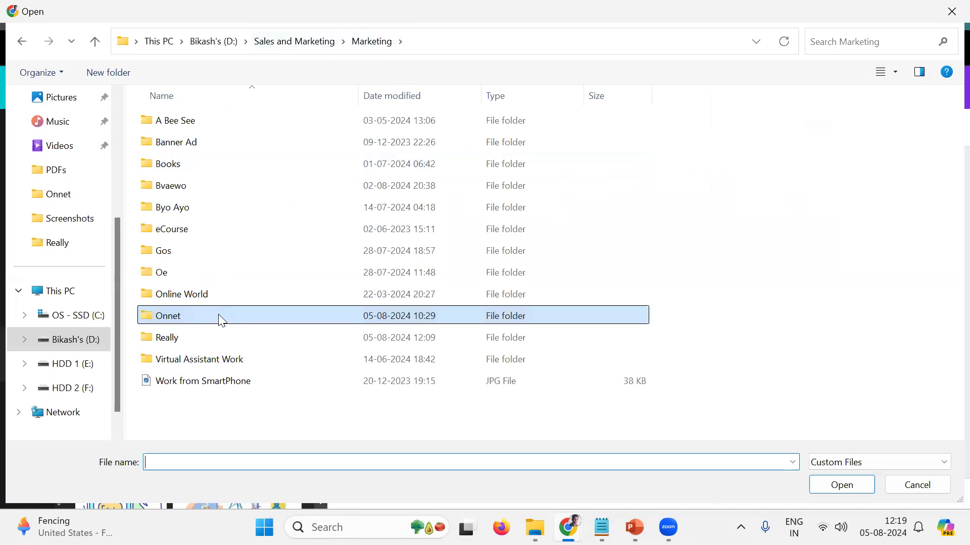
double_click(229, 335)
double_click(245, 128)
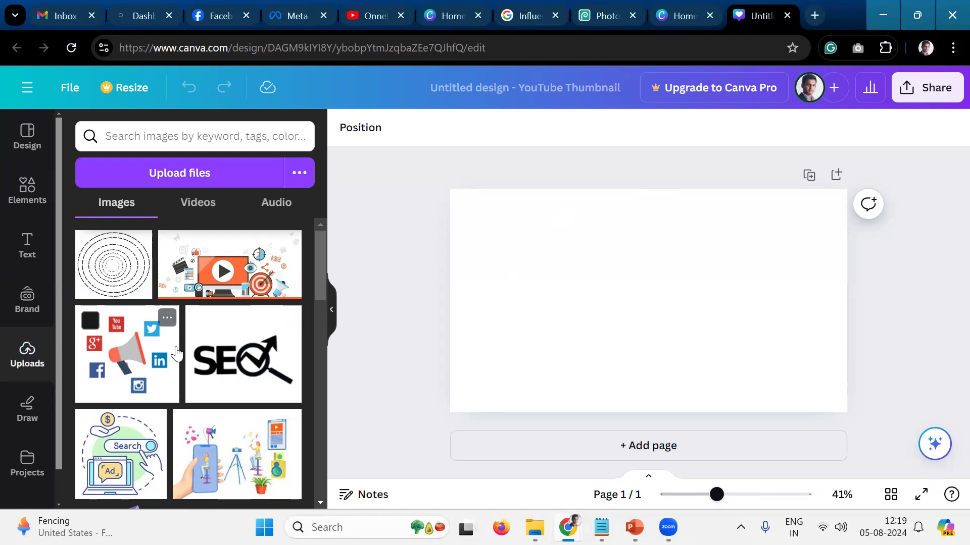
- Place the uploaded circle image in the centre of the blank thumbnail page and deselect it
left_click(100, 285)
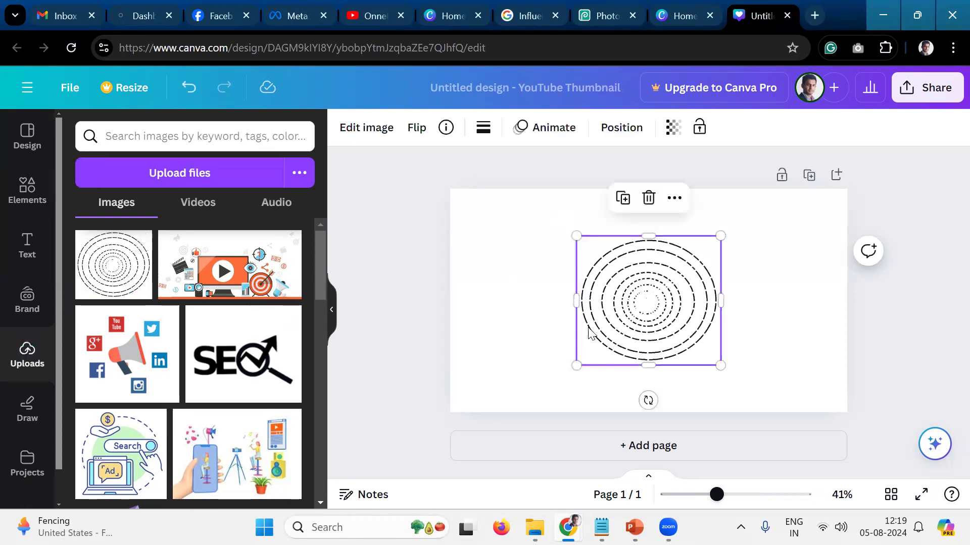
mouse_move(655, 328)
left_mouse_down()
mouse_move(642, 327)
mouse_move(655, 323)
left_mouse_up()
left_click(788, 321)
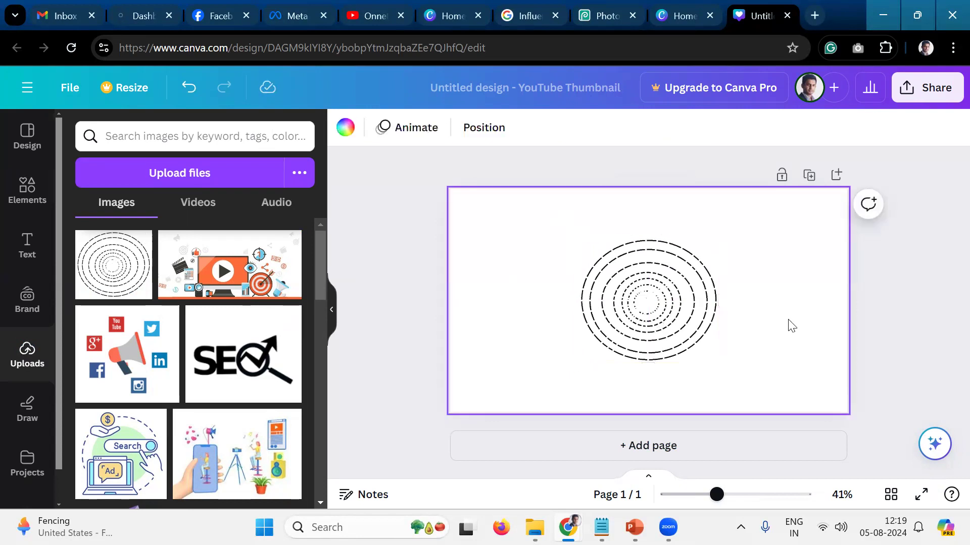
left_click(883, 322)
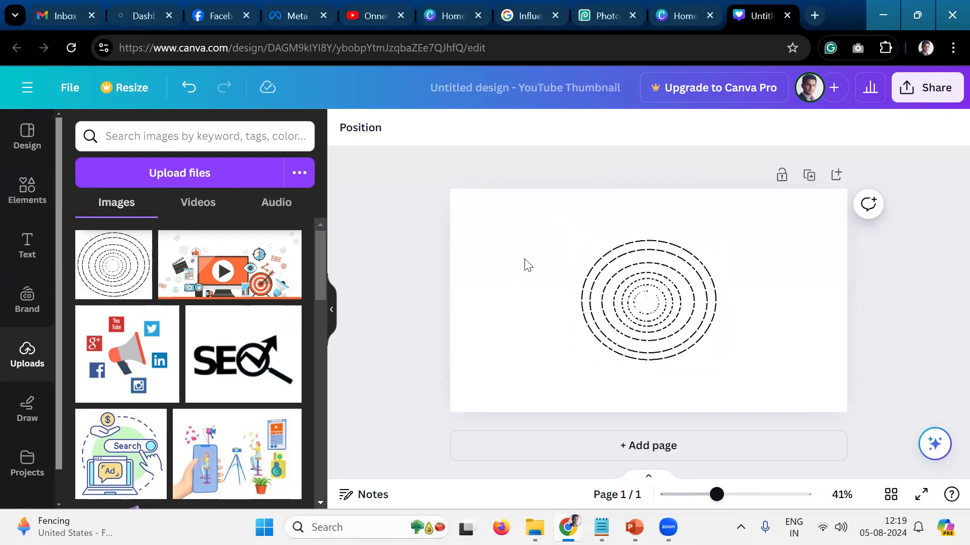
- Enlarge the circle image slightly, recentre it on the thumbnail page, and deselect it
left_click(594, 287)
left_click_drag(719, 238, 755, 219)
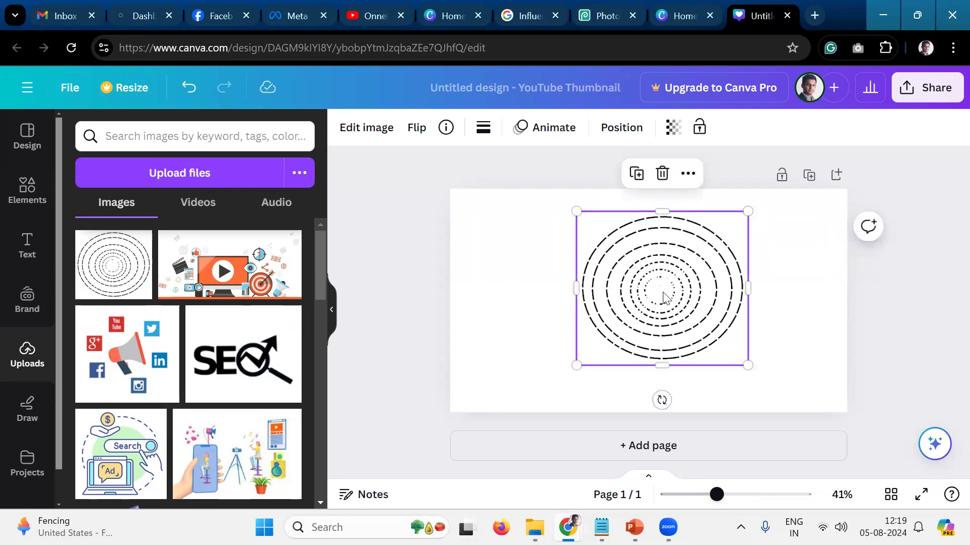
mouse_move(663, 303)
left_mouse_down()
mouse_move(666, 318)
mouse_move(653, 304)
left_mouse_up()
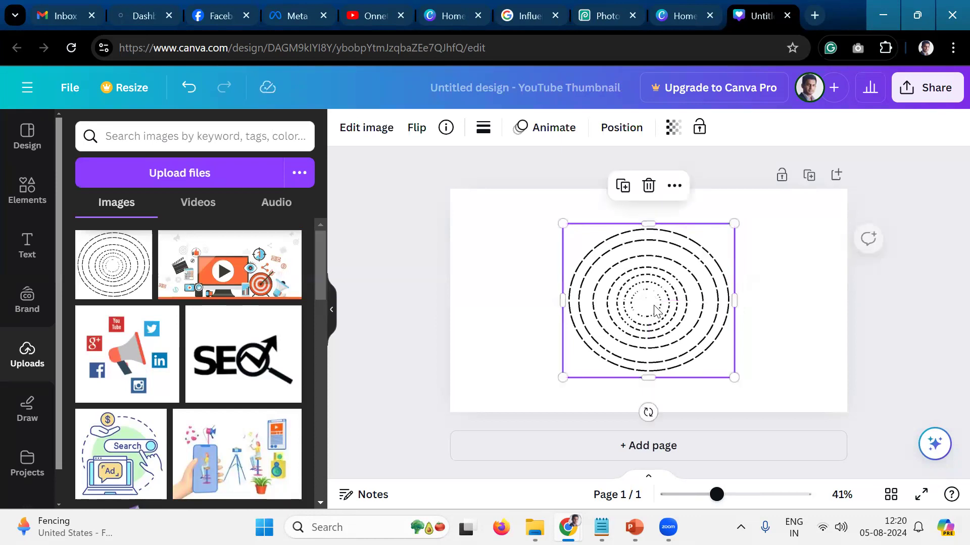
left_click(792, 306)
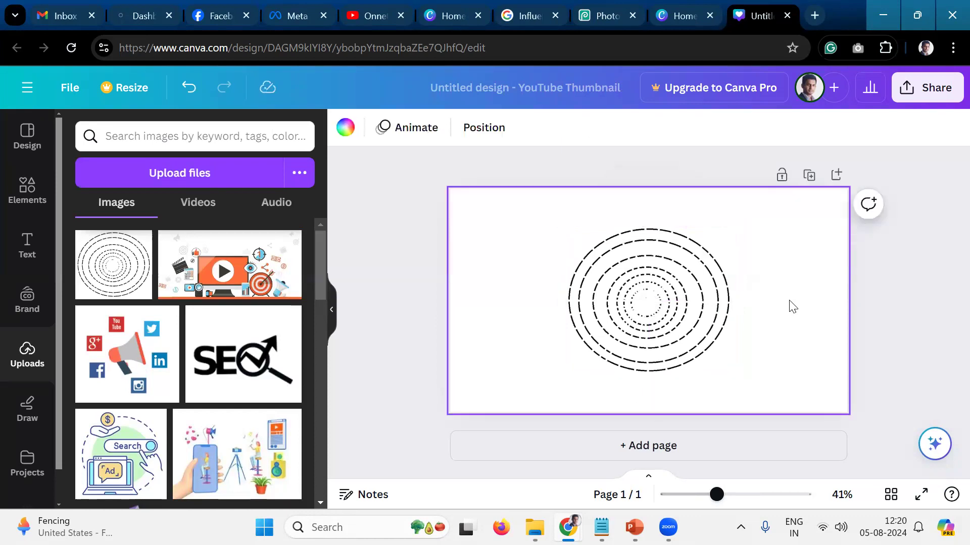
left_click(920, 296)
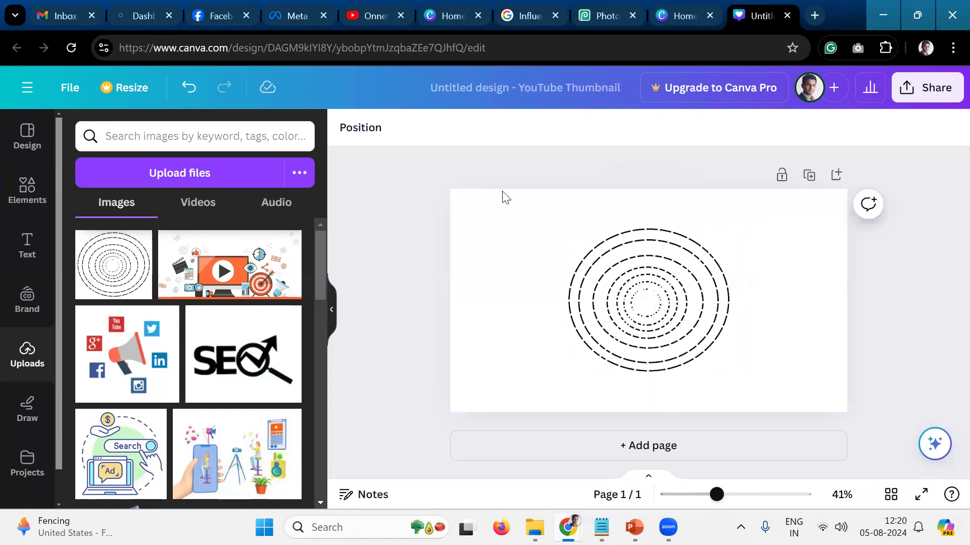
left_click(71, 99)
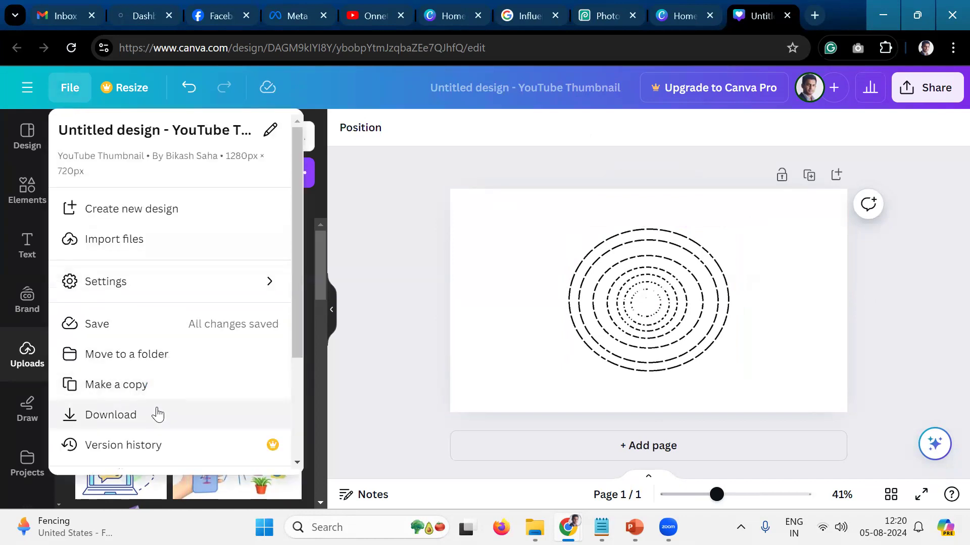
right_click(157, 414)
left_click(133, 413)
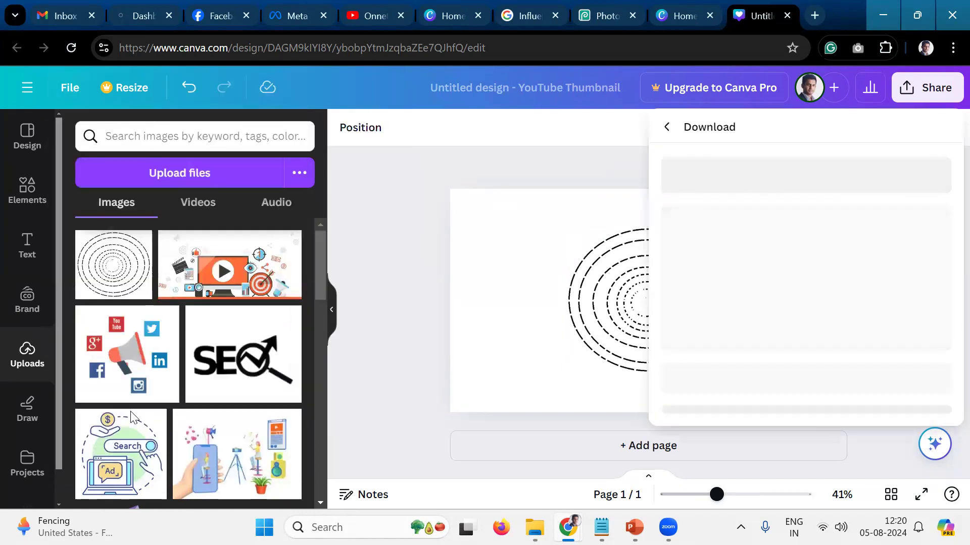
left_click(925, 201)
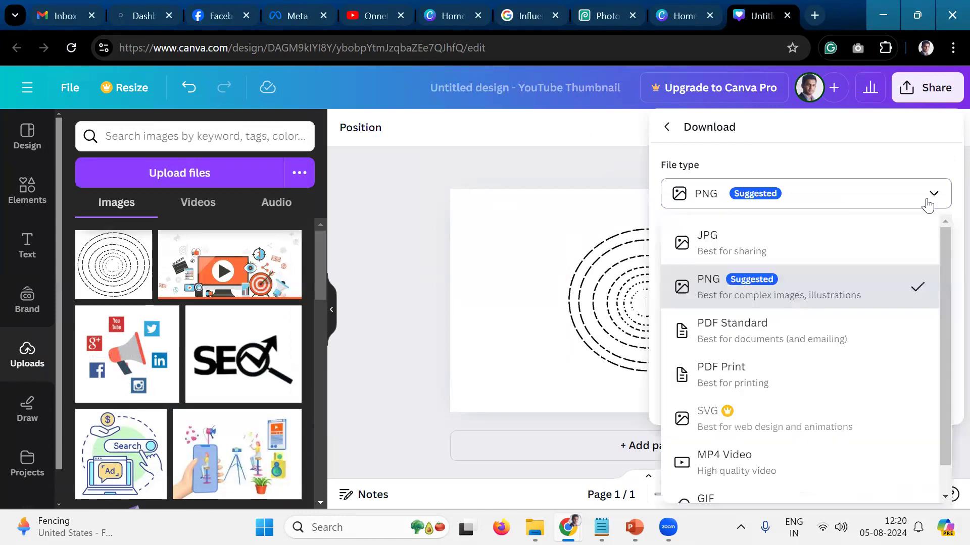
left_click(929, 200)
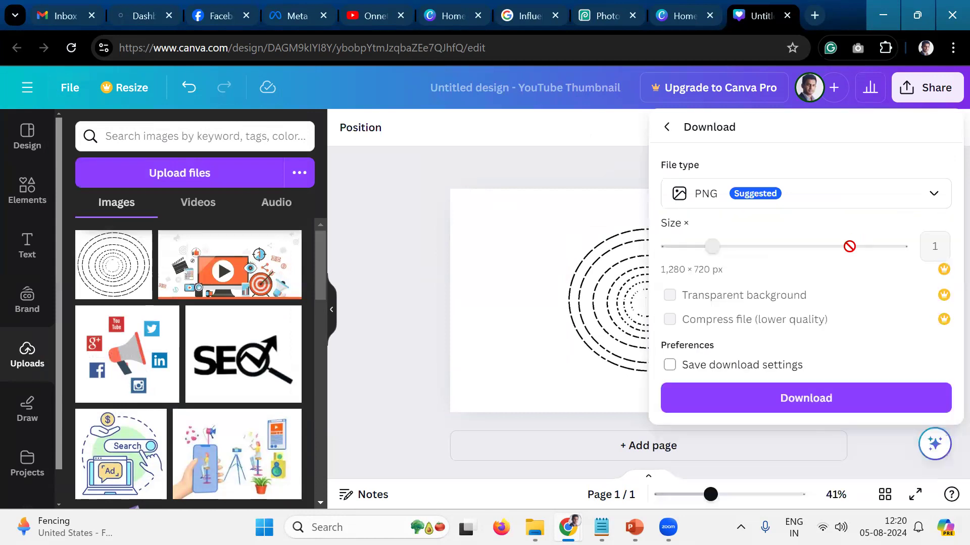
left_click(934, 197)
left_click(551, 173)
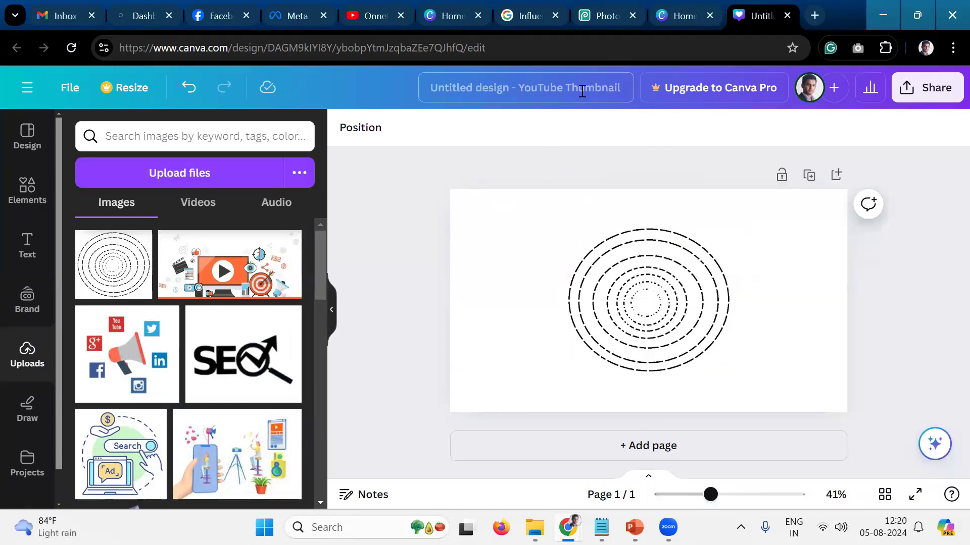
- Rename the design "Circle of Life. YT Thumbnail."
left_click(581, 90)
type("Circle of Life")
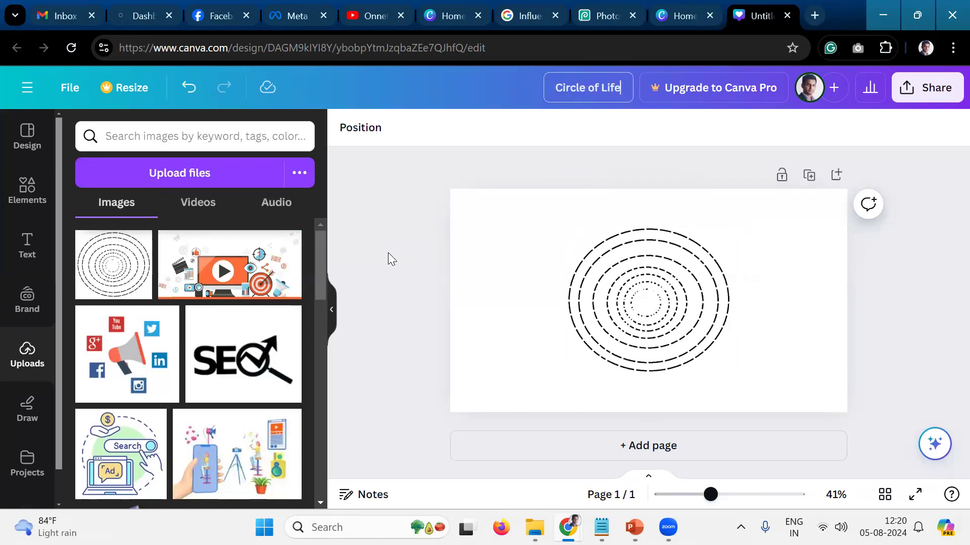
type(". YT Thu")
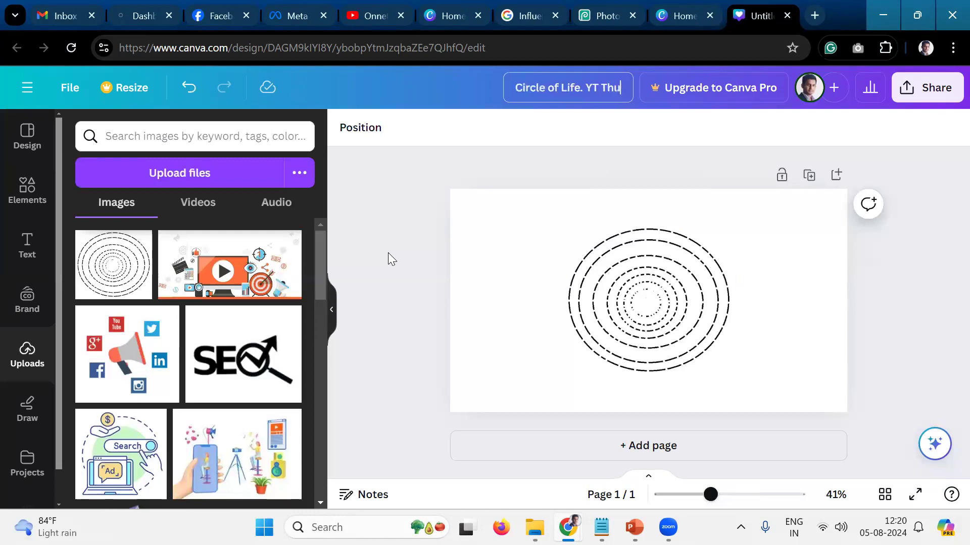
type("mbnail.")
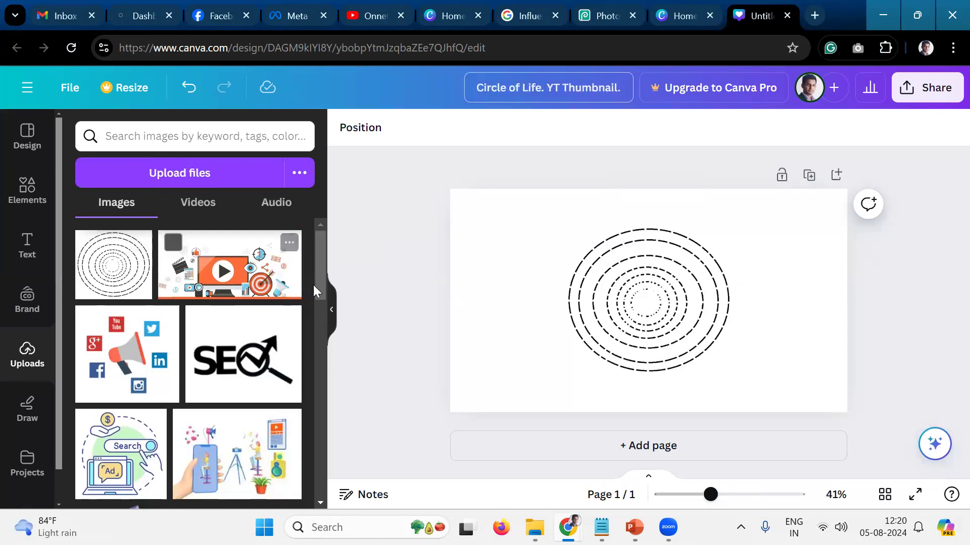
left_click(352, 280)
- Download the thumbnail design as a JPG file
left_click(61, 94)
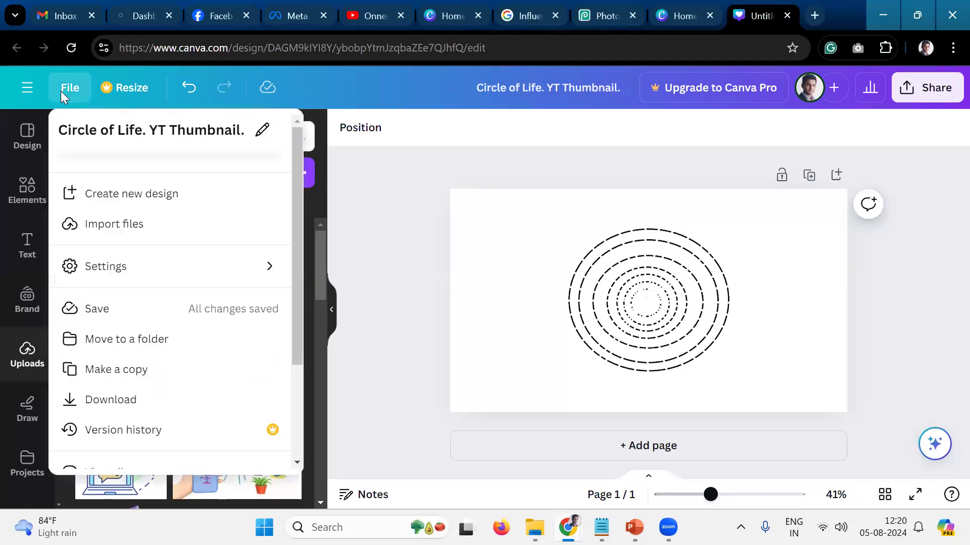
left_click(165, 421)
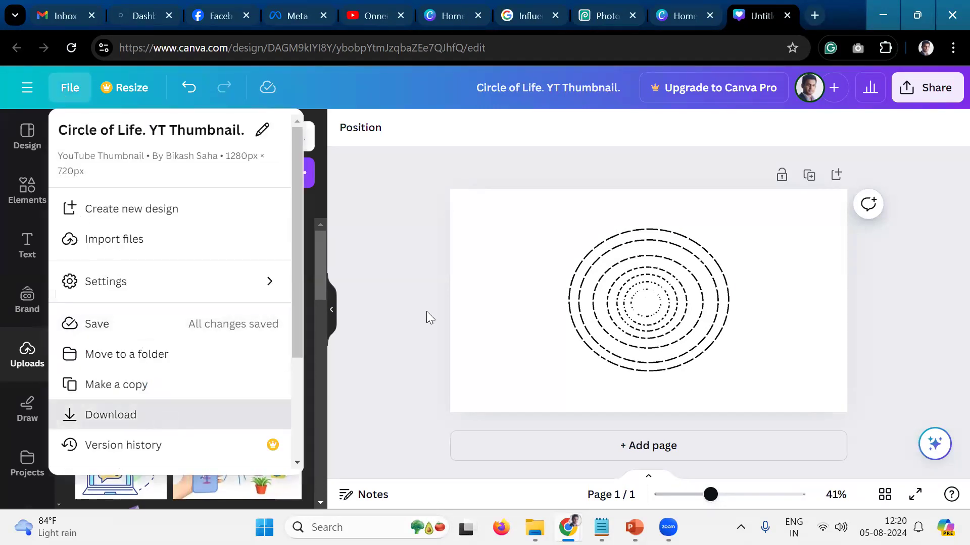
left_click(887, 204)
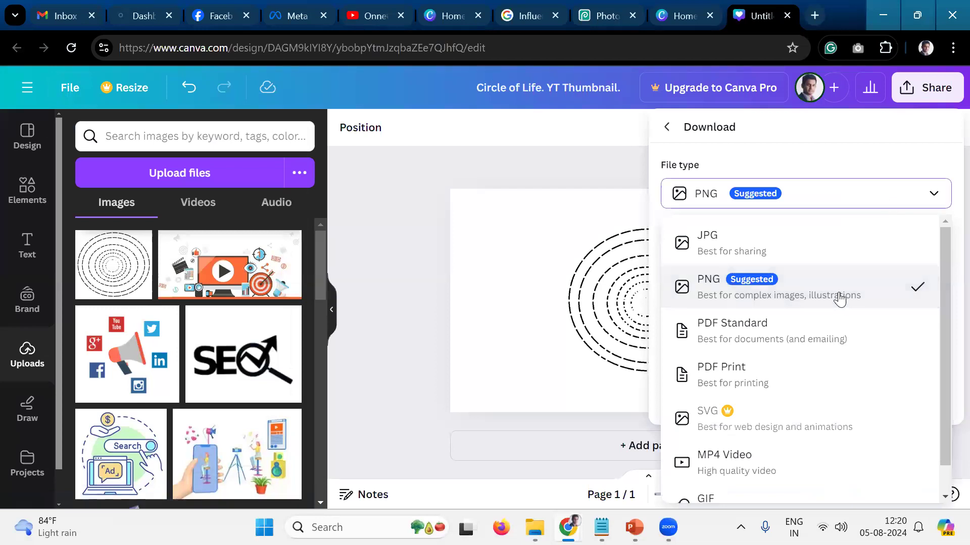
left_click(850, 229)
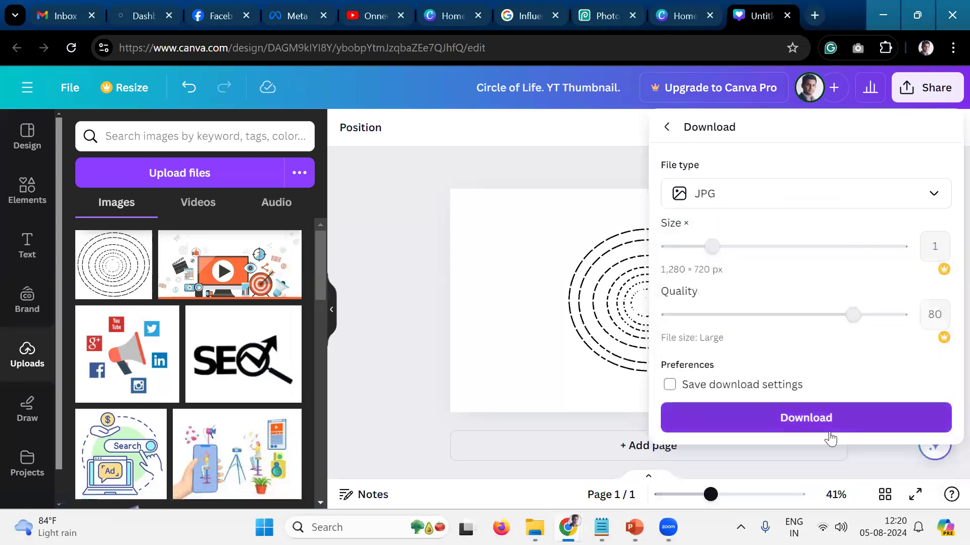
left_click(843, 418)
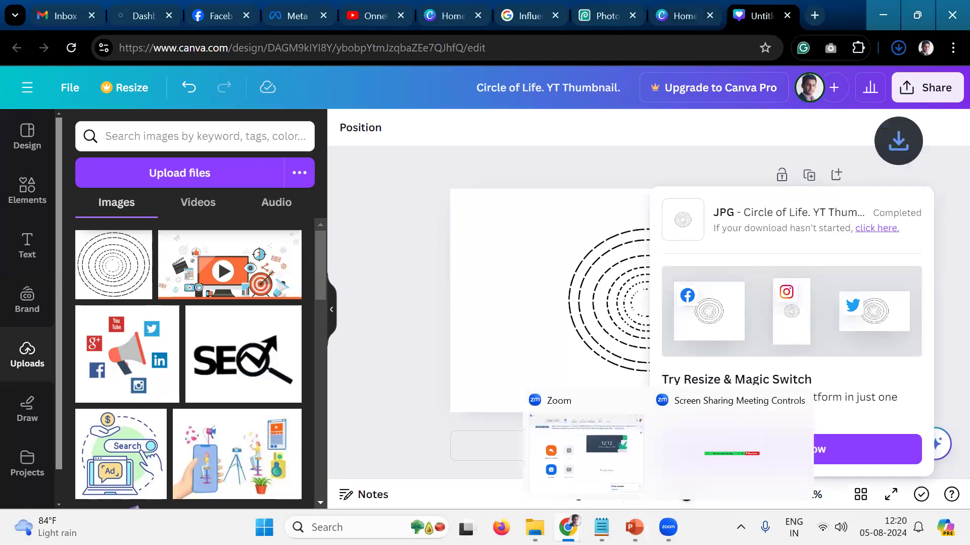
- Show the downloaded "Circle of Life. YT Thumbnail." image in its folder, and switch to the Really folder window in File Explorer
mouse_move(567, 528)
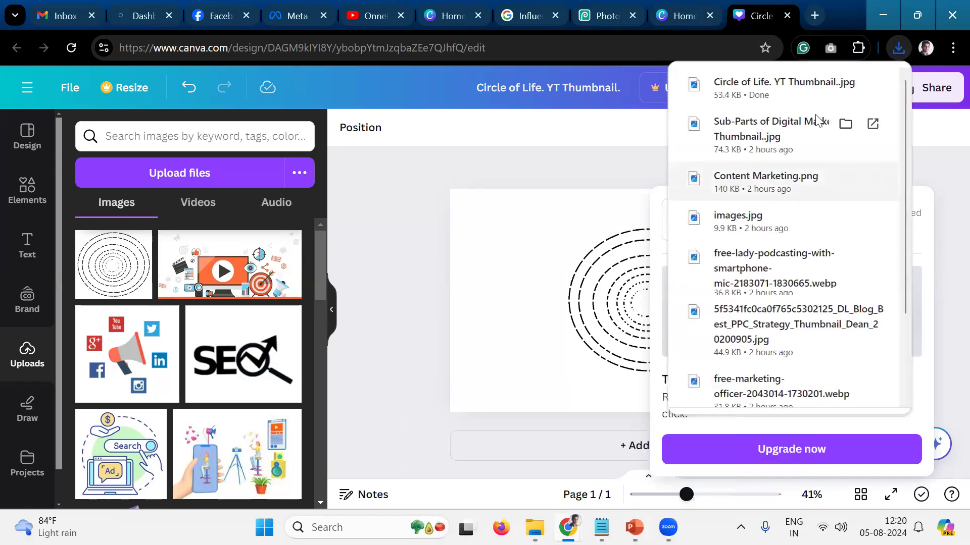
left_click(843, 89)
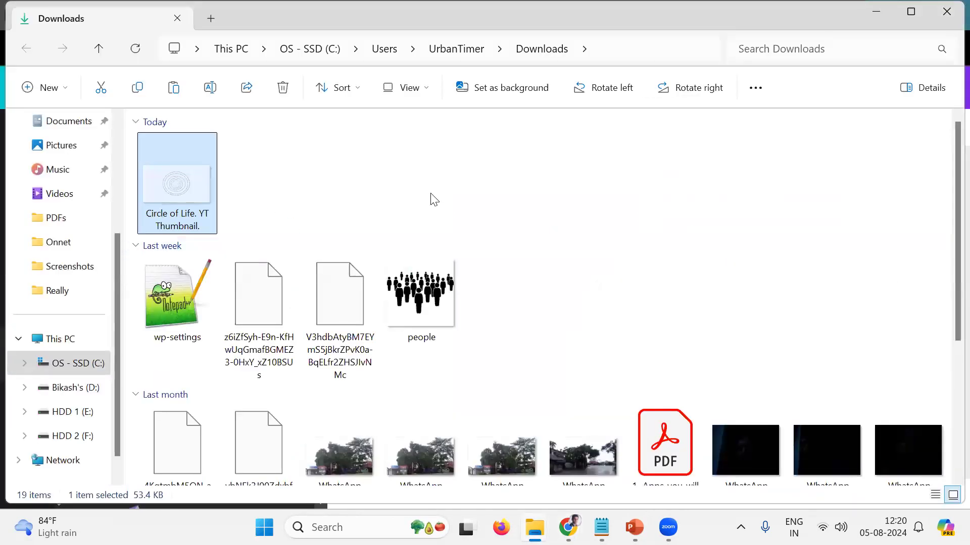
mouse_move(540, 520)
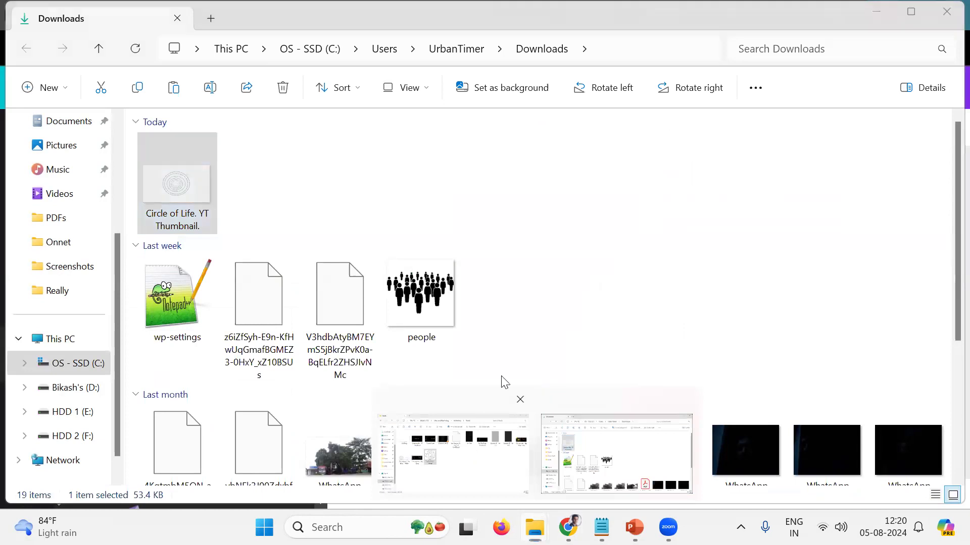
left_click(505, 391)
left_click(494, 281)
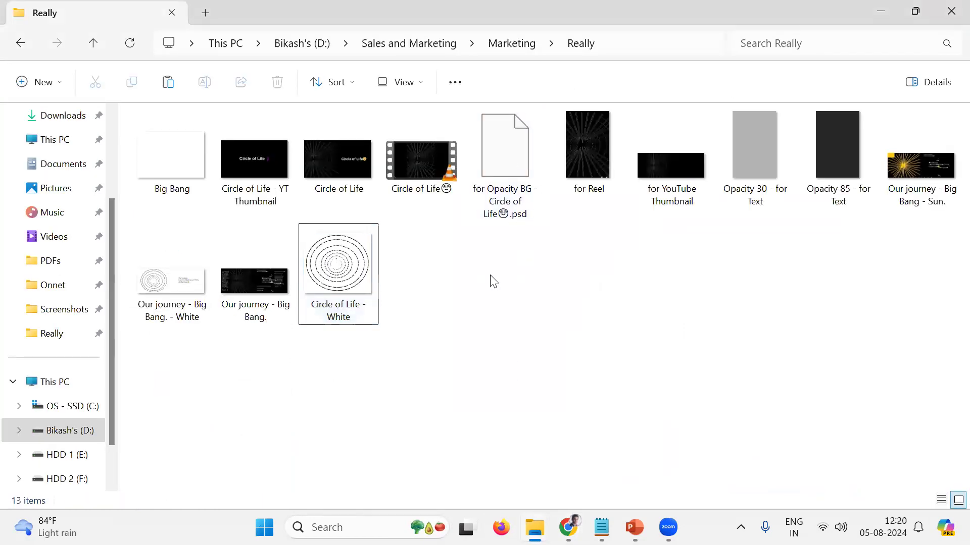
- Paste the copied "Circle of Life. YT Thumbnail." image into the Really folder, preview it, and close the preview
key("ctrl+v")
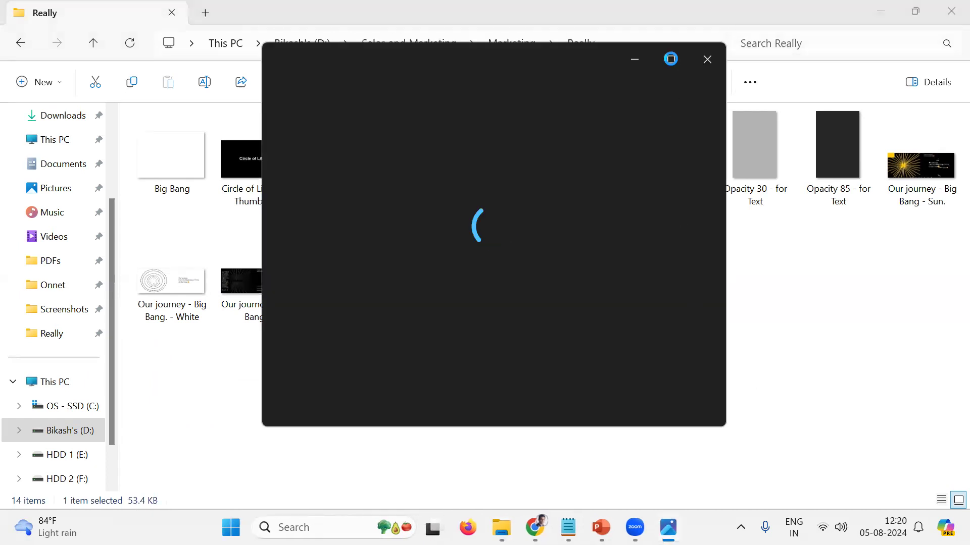
left_click(671, 59)
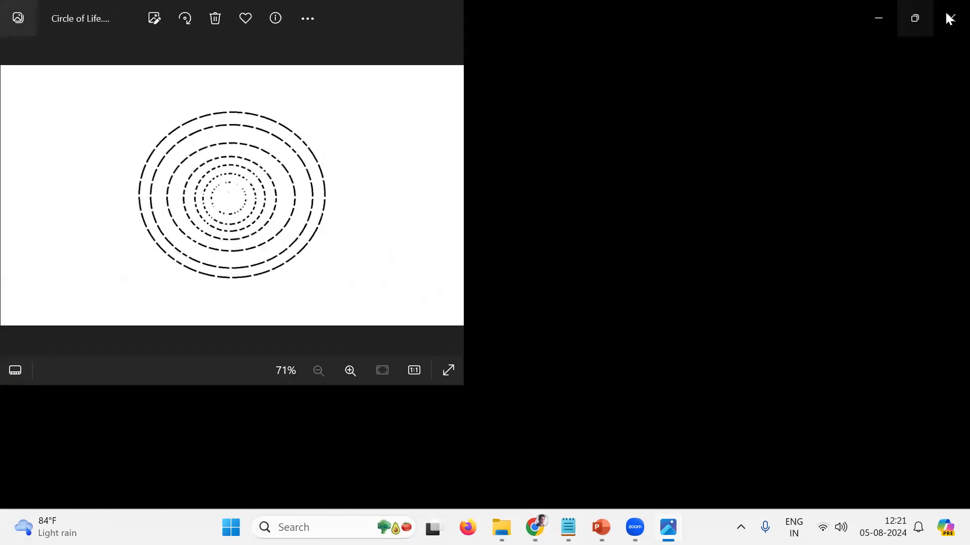
left_click(949, 19)
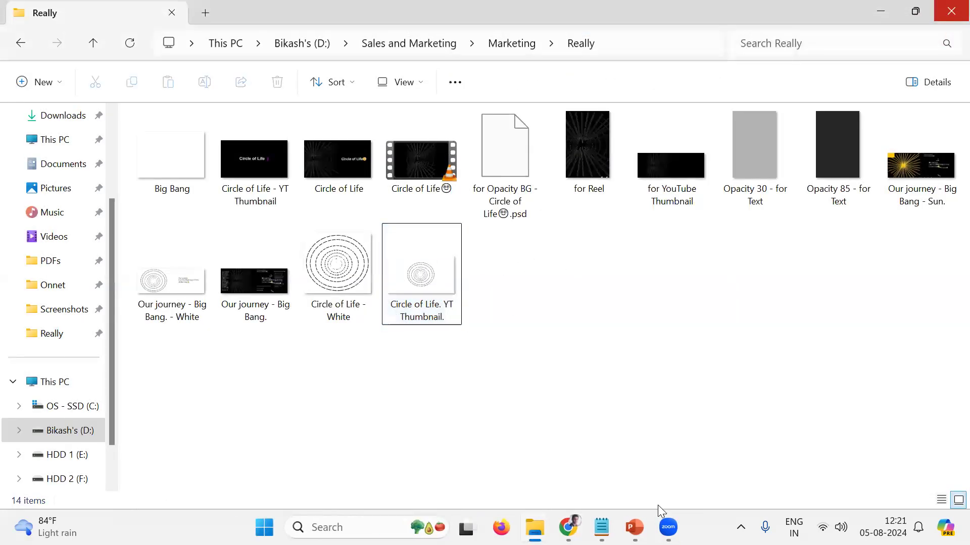
- Switch to the Onnet YouTube channel page in Chrome
mouse_move(635, 525)
mouse_move(568, 527)
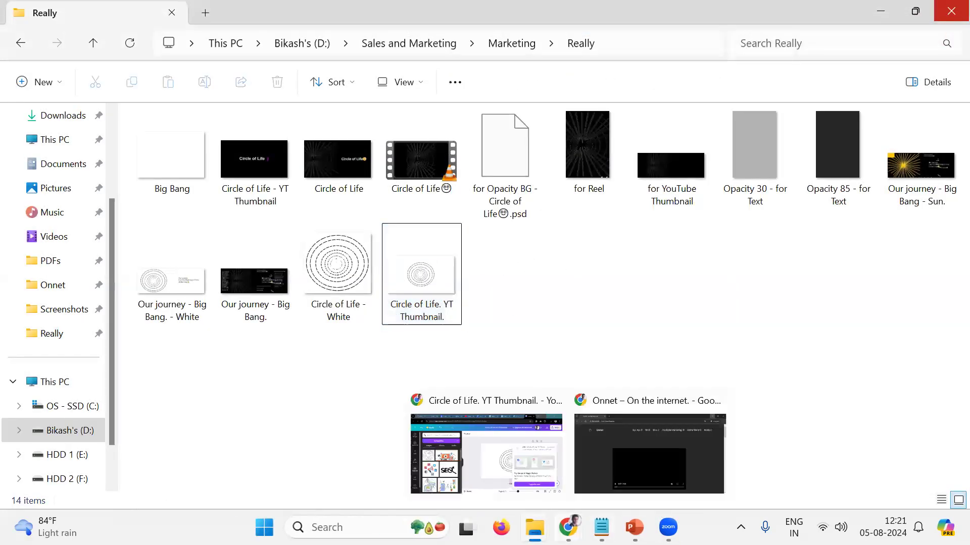
left_click(517, 477)
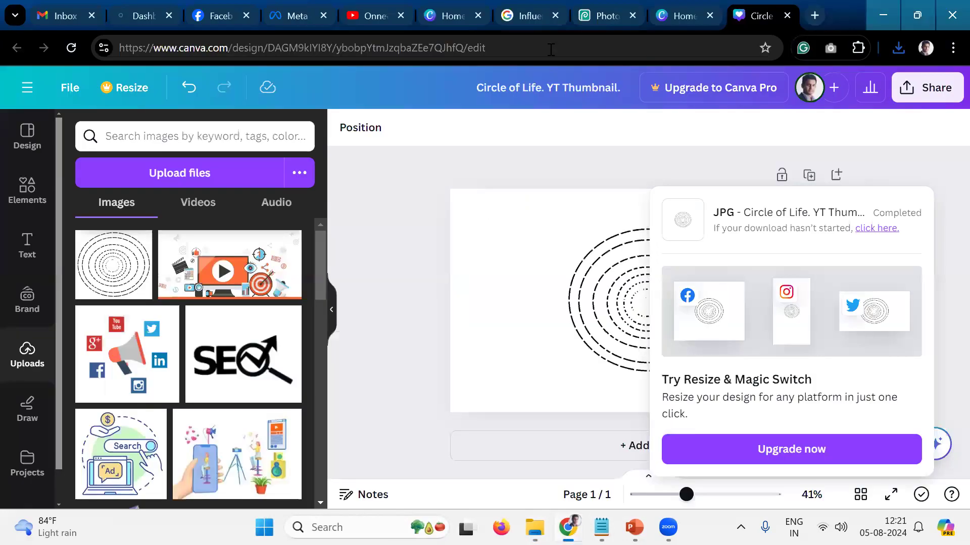
left_click(387, 19)
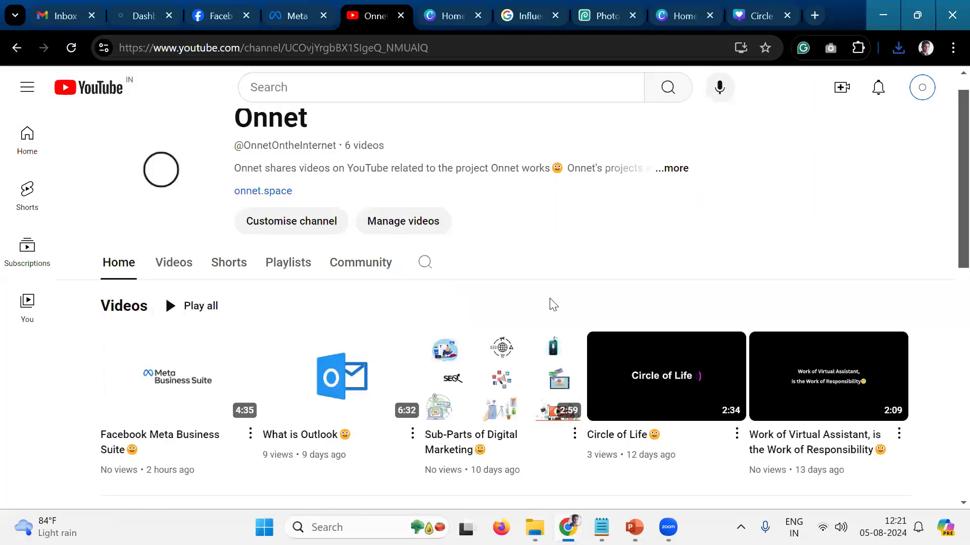
- Examine the options of the "Circle of Life" video in the channel's home and video listings
left_click(735, 435)
left_click(735, 437)
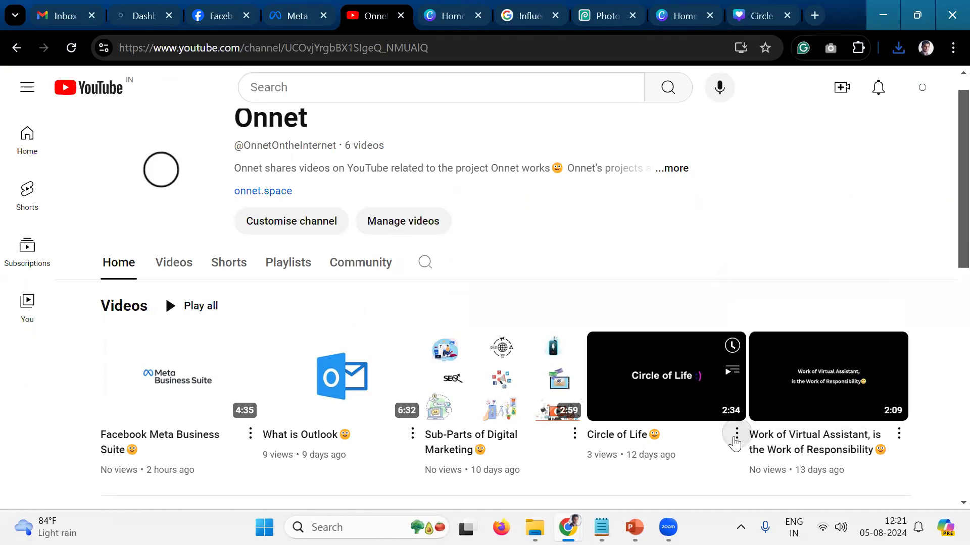
left_click(736, 437)
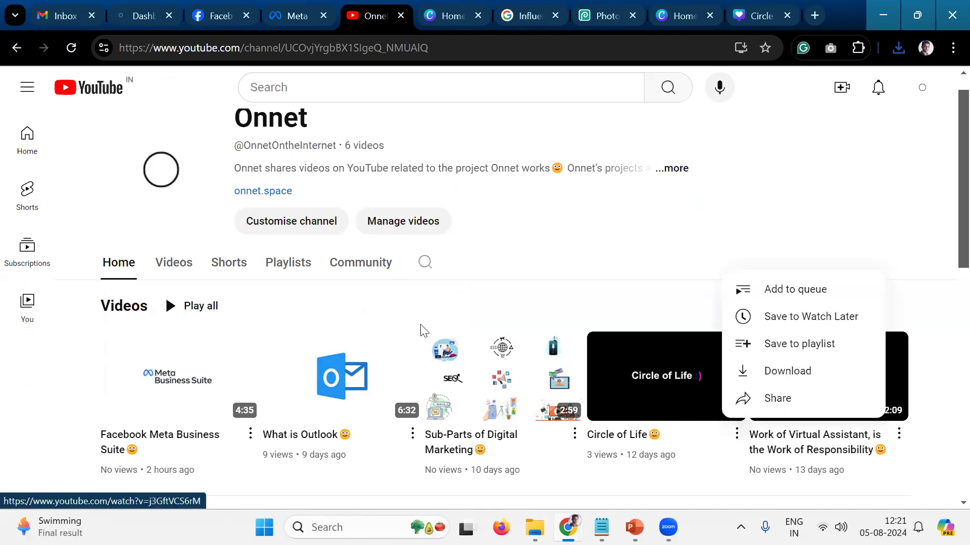
left_click(154, 262)
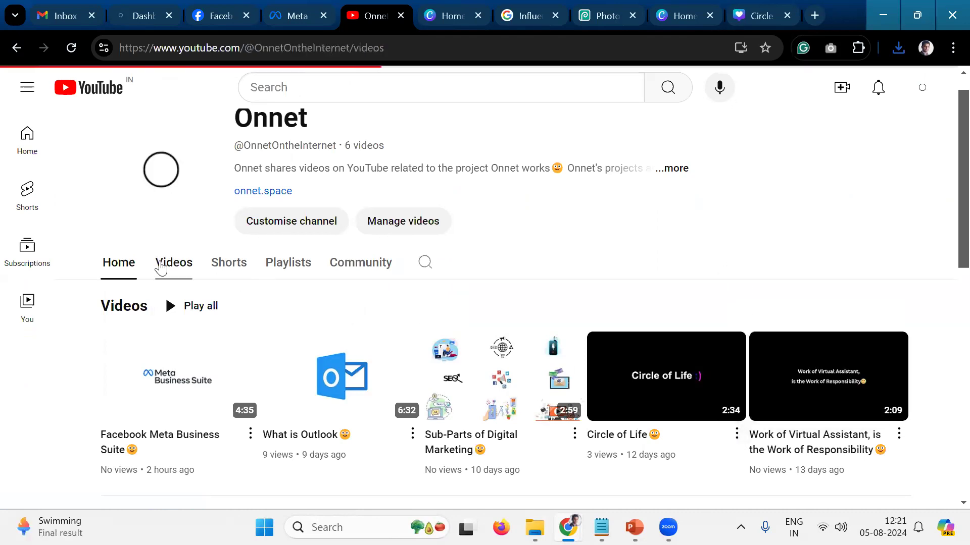
scroll(303, 328, "down", 1)
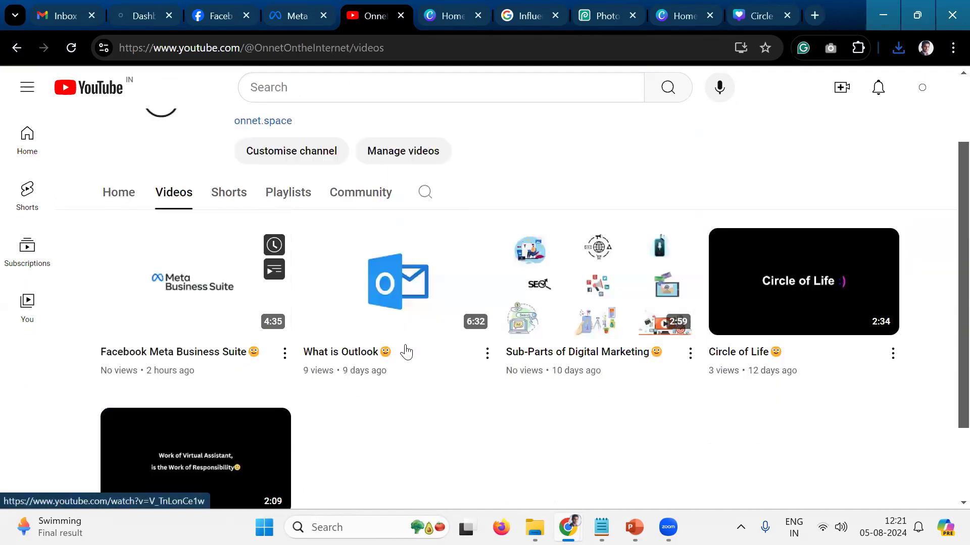
left_click(893, 354)
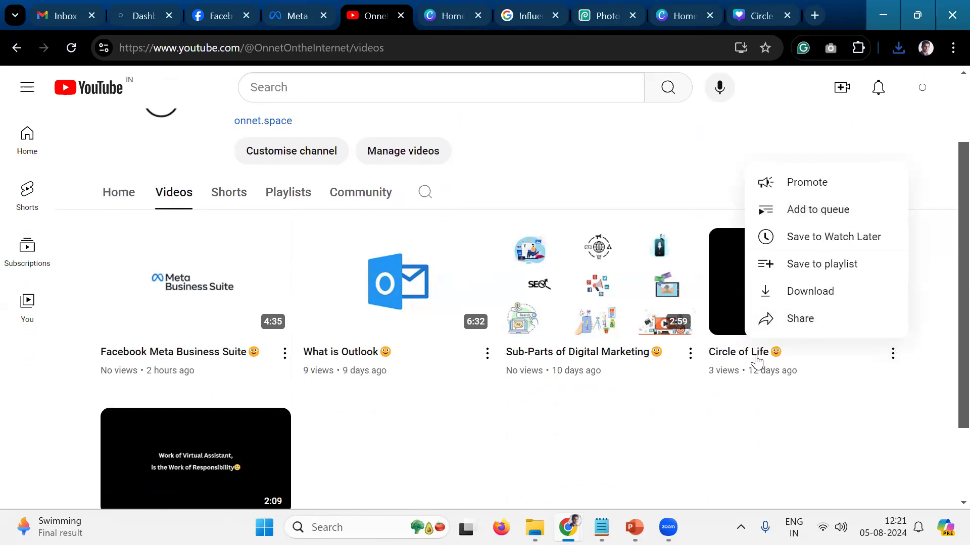
- Open the channel's video management in YouTube Studio and open the "Circle of Life" video's details for editing
left_click(425, 158)
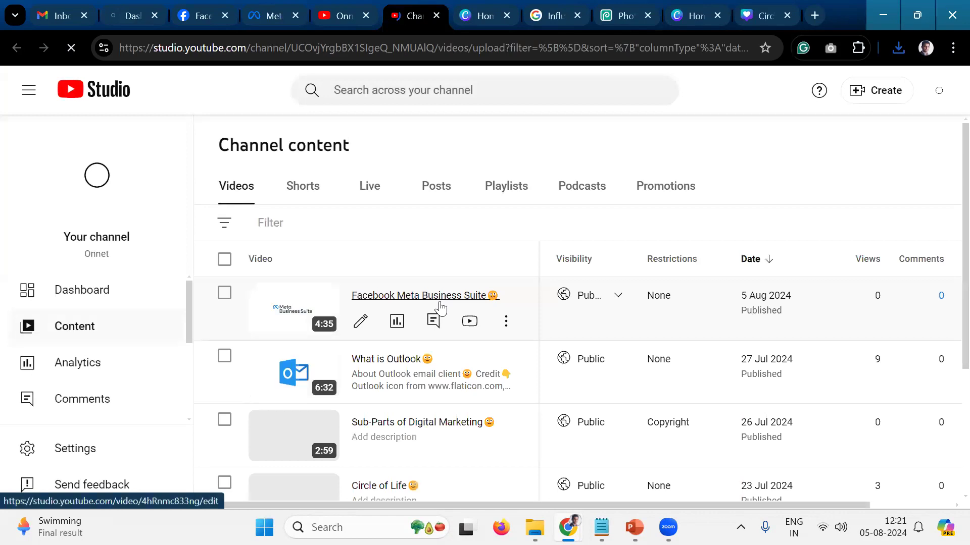
scroll(442, 307, "down", 1)
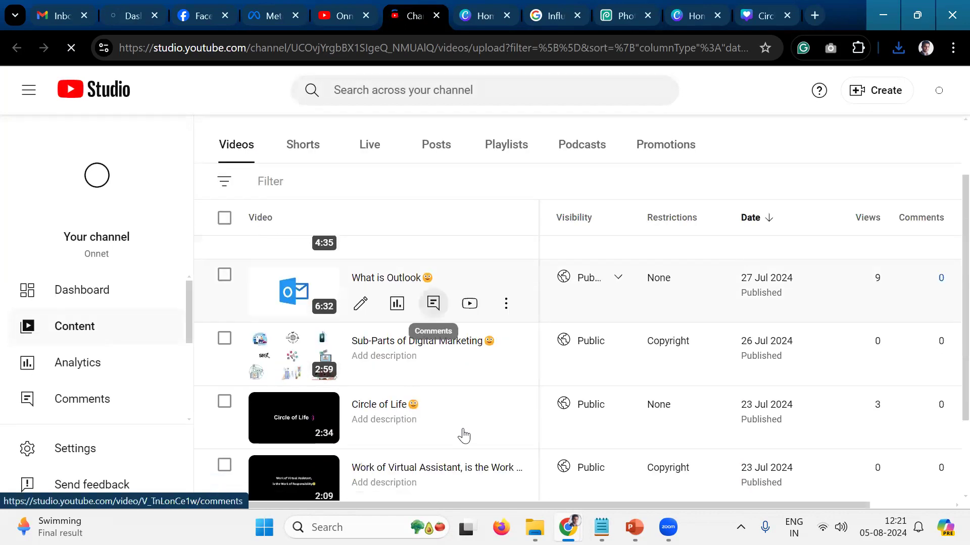
scroll(464, 435, "down", 2)
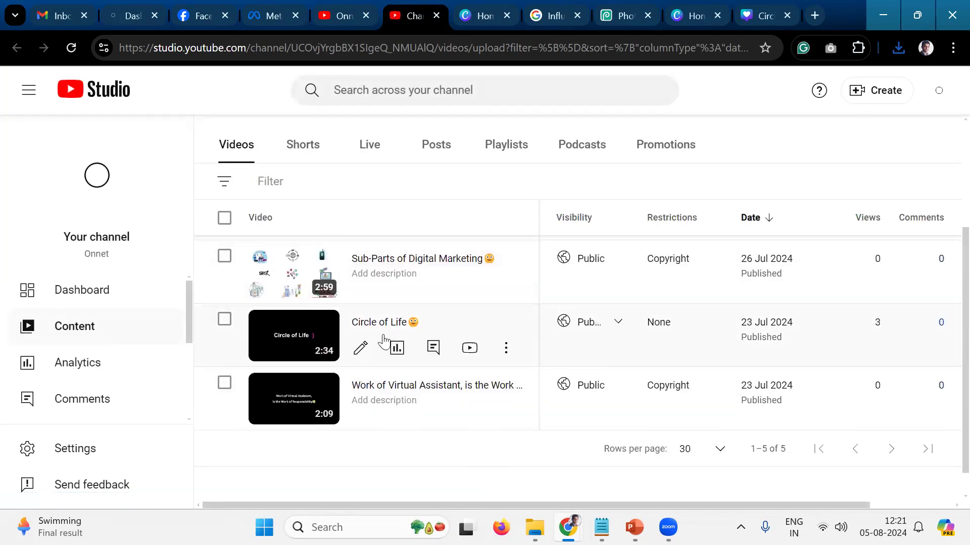
left_click(359, 347)
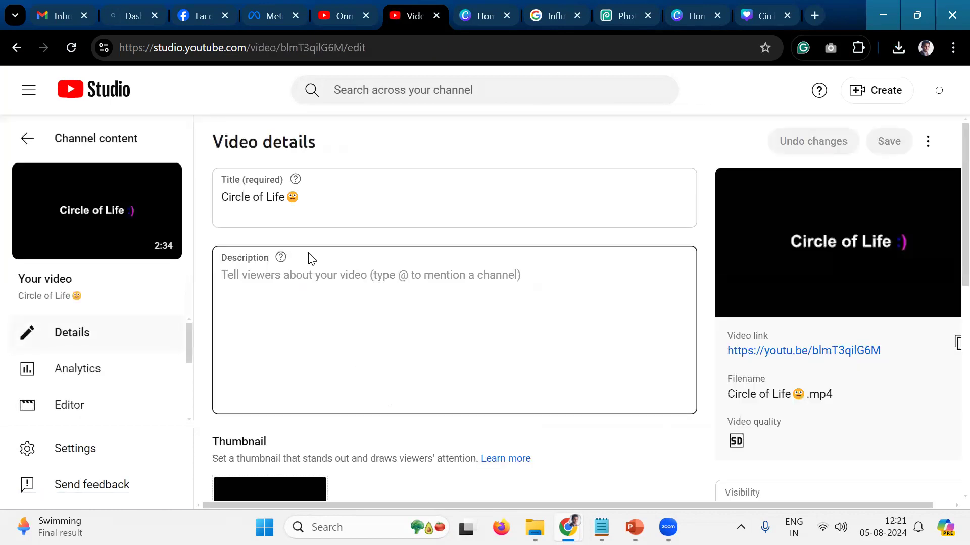
- Change the "Circle of Life" video's thumbnail to the "Circle of Life - White" image from the Really folder
scroll(397, 422, "down", 2)
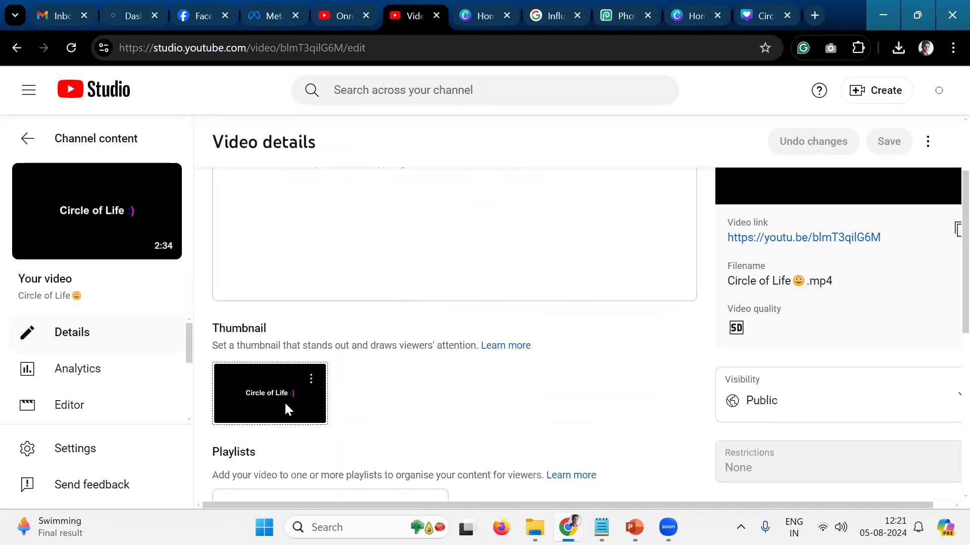
left_click(311, 379)
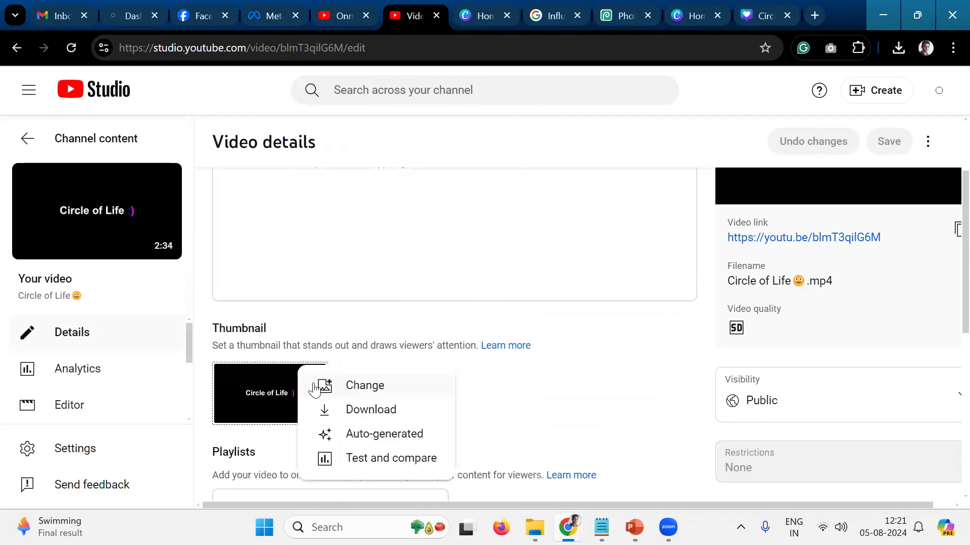
left_click(393, 392)
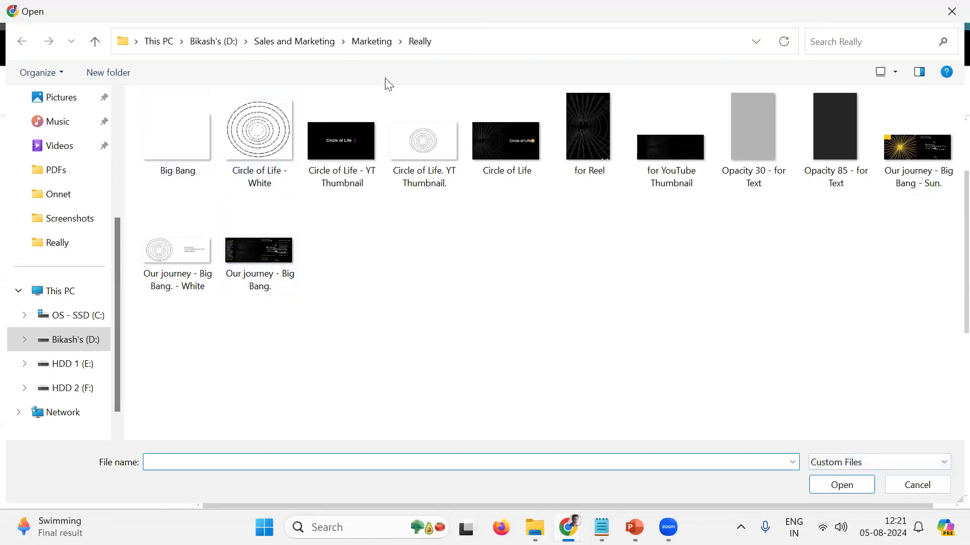
left_click(374, 43)
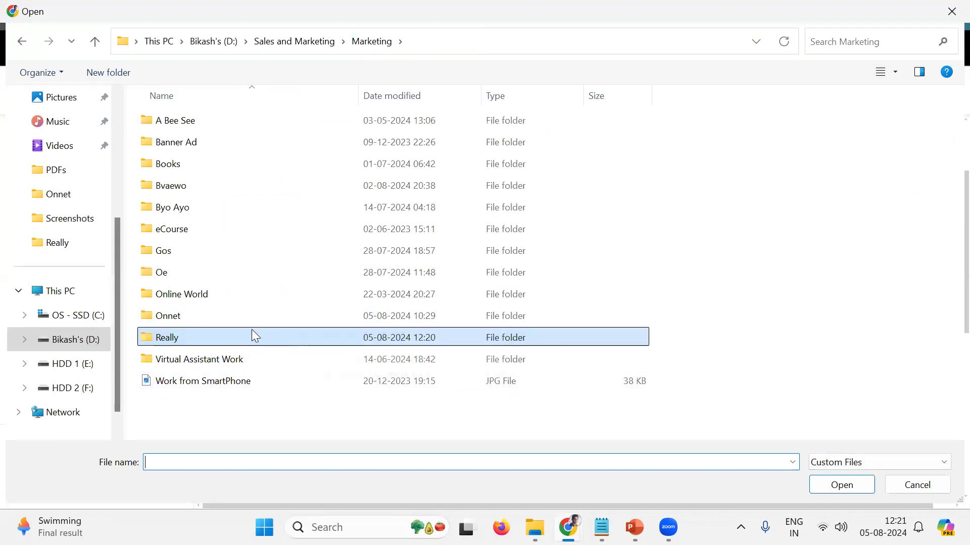
left_click(261, 174)
double_click(266, 164)
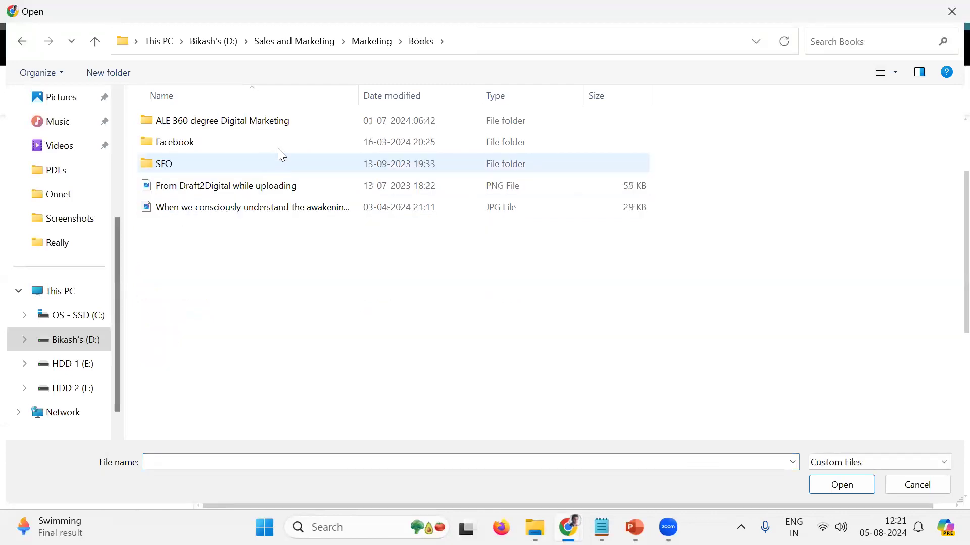
left_click(374, 44)
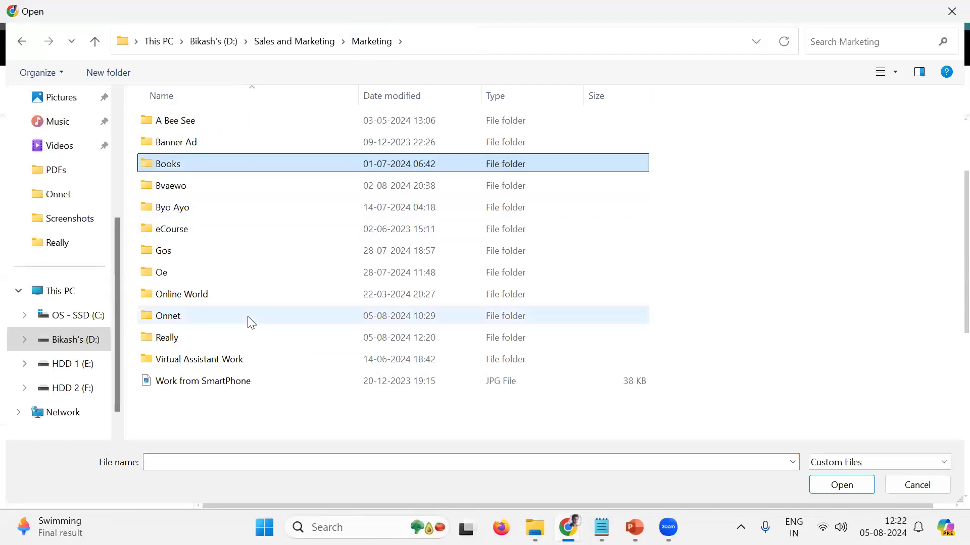
left_click(247, 337)
double_click(247, 337)
double_click(275, 173)
scroll(666, 337, "up", 2)
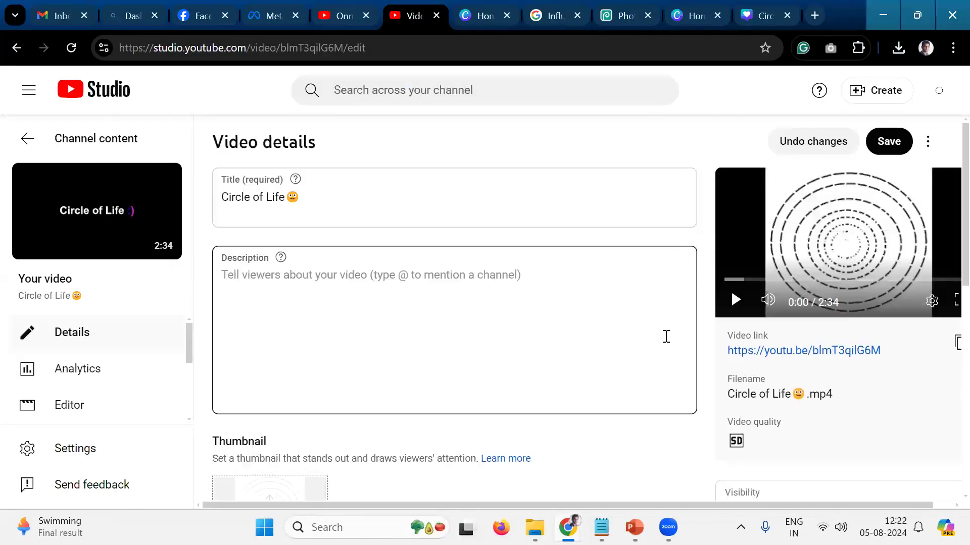
- Set the "Circle of Life" video's thumbnail to the "Circle of Life. YT Thumbnail." image from the Really folder
scroll(398, 377, "down", 3)
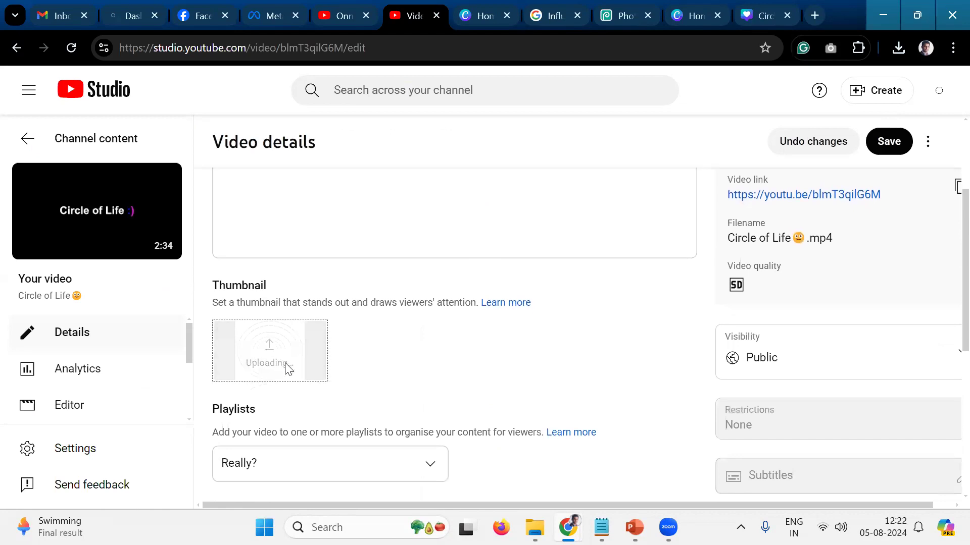
left_click(310, 336)
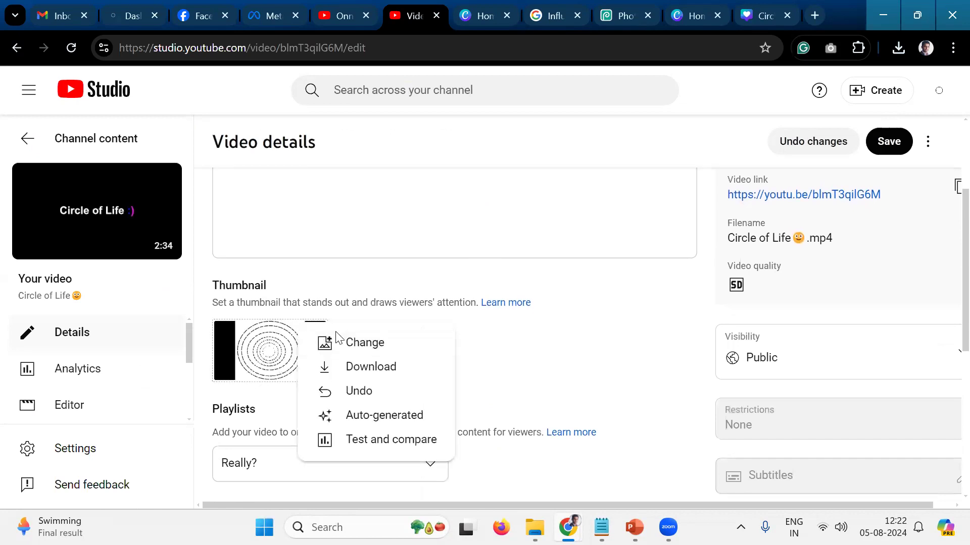
left_click(358, 344)
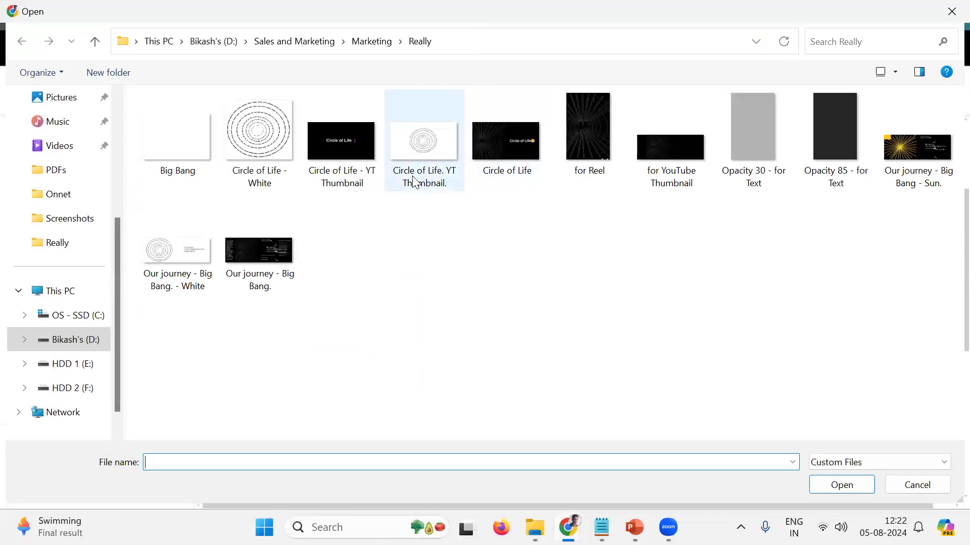
double_click(415, 182)
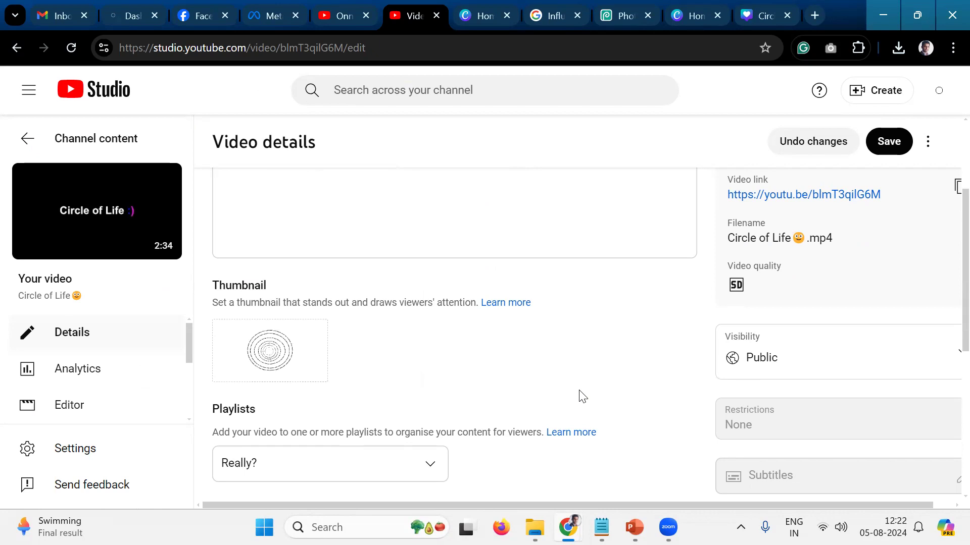
- Save the "Circle of Life" video's changes and return to the channel content list to check its thumbnail
scroll(583, 397, "up", 1)
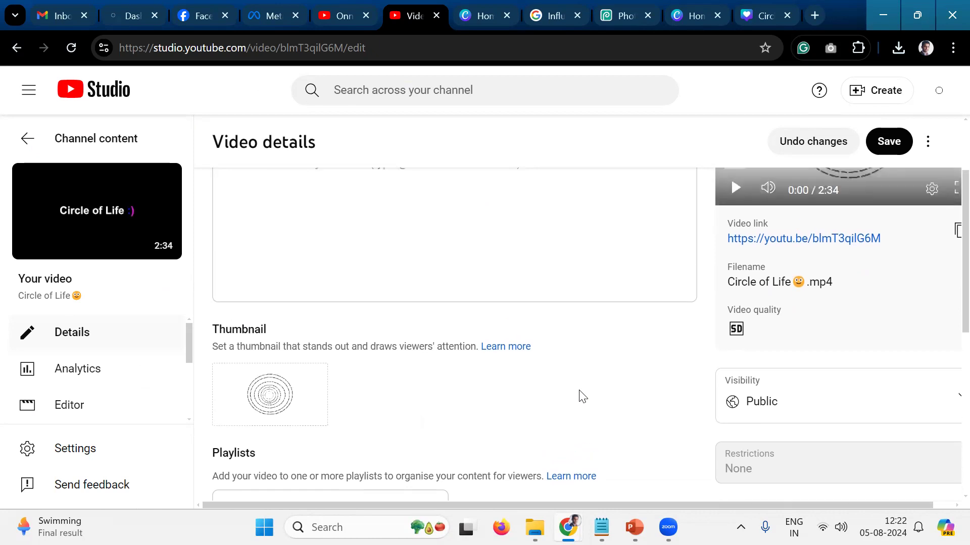
scroll(582, 396, "up", 2)
left_click(889, 142)
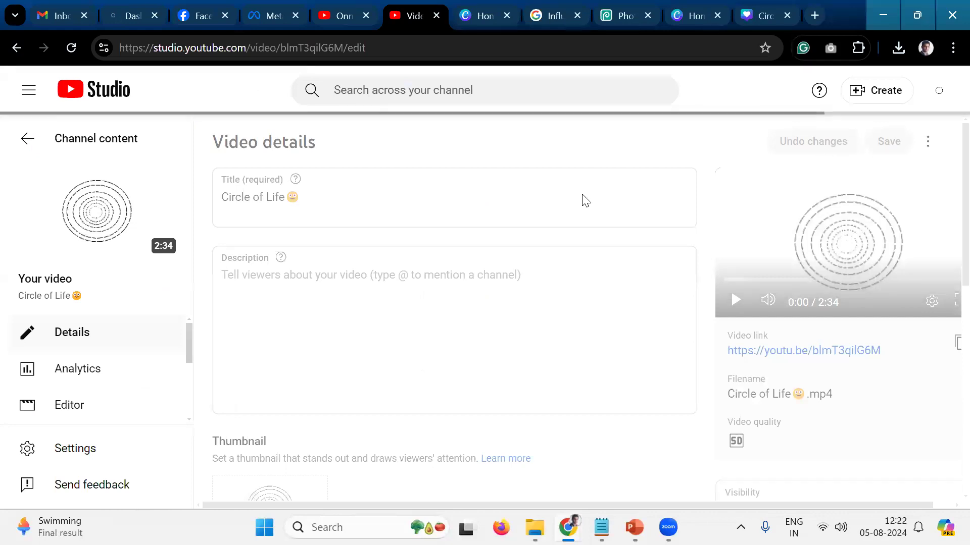
left_click(22, 141)
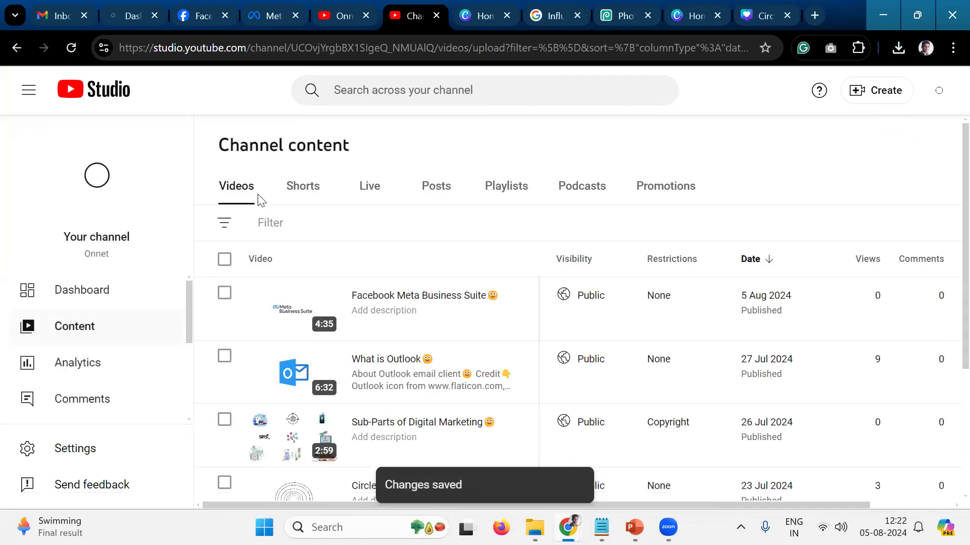
scroll(303, 329, "down", 3)
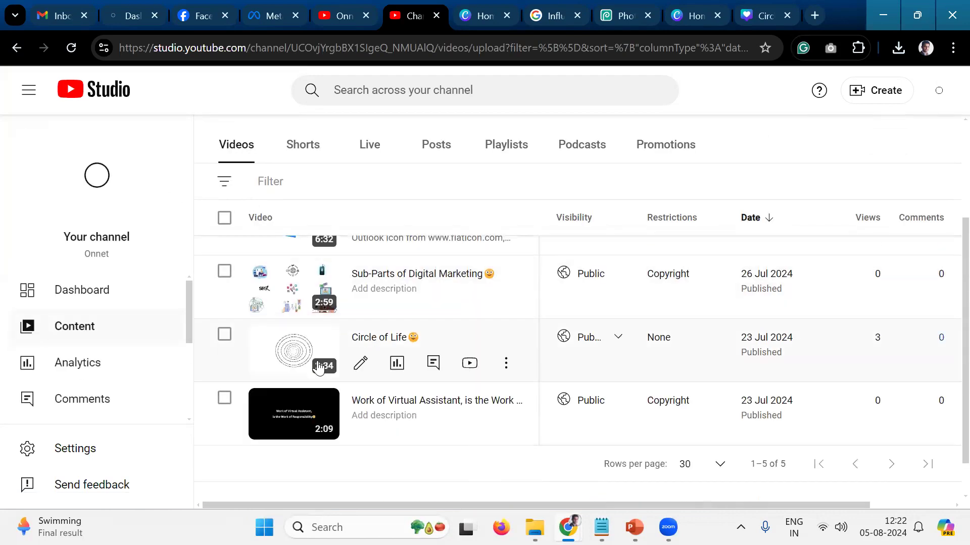
- Open the details of the "Work of Virtual Assistant, is the Work of Responsibility" video from the channel content list
left_click(125, 298)
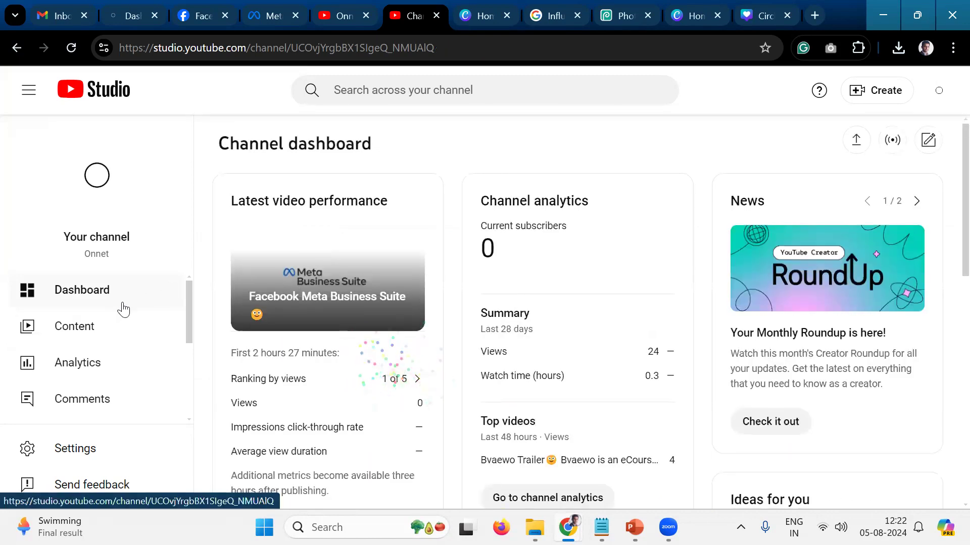
left_click(98, 329)
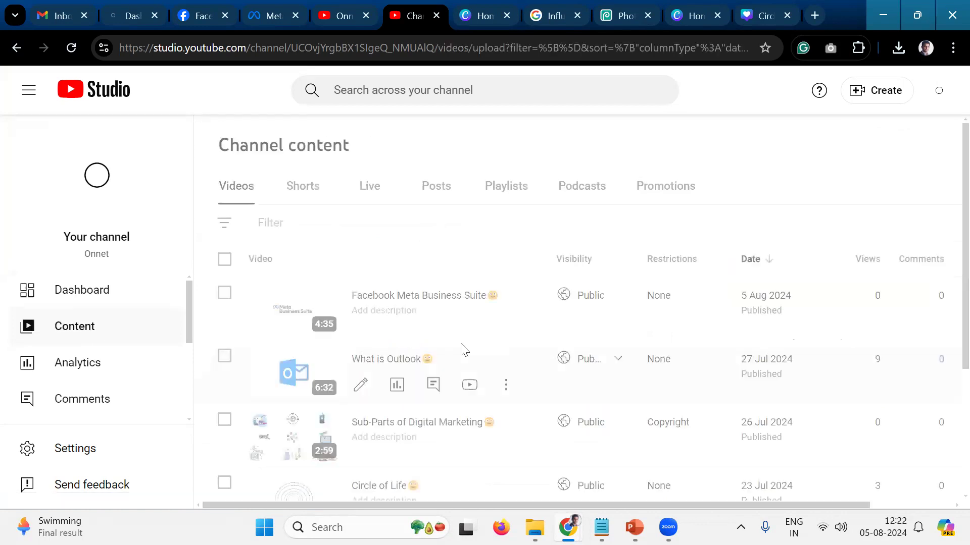
scroll(464, 350, "down", 4)
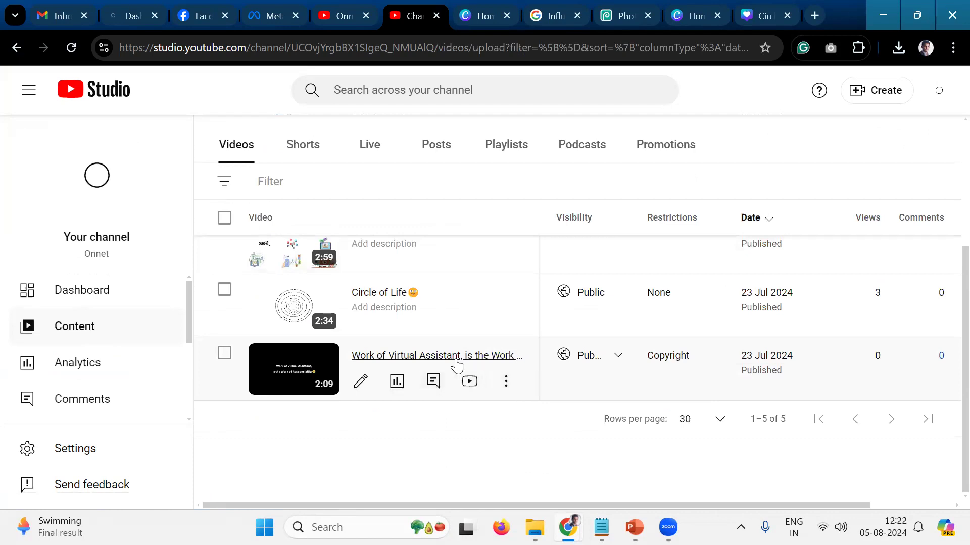
left_click(362, 379)
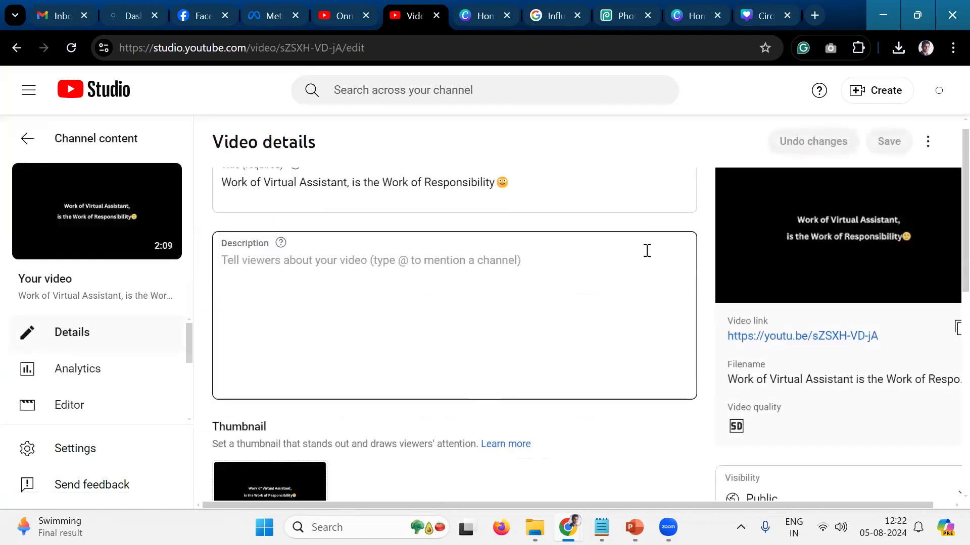
scroll(682, 196, "down", 1)
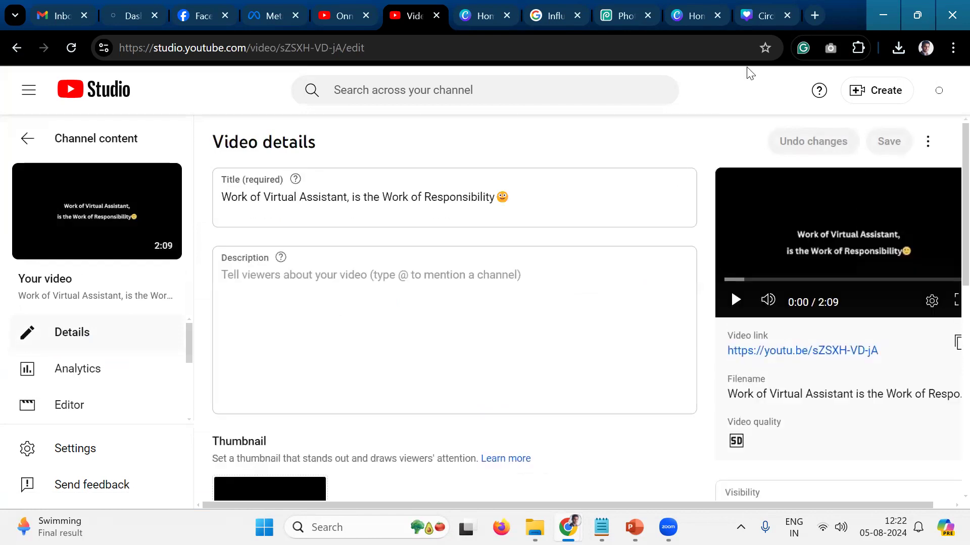
- Switch to the Canva thumbnail design and upload the "working" image from Marketing > Bvaewo > "Bvaewo Trailer - 02082024"
left_click(796, 29)
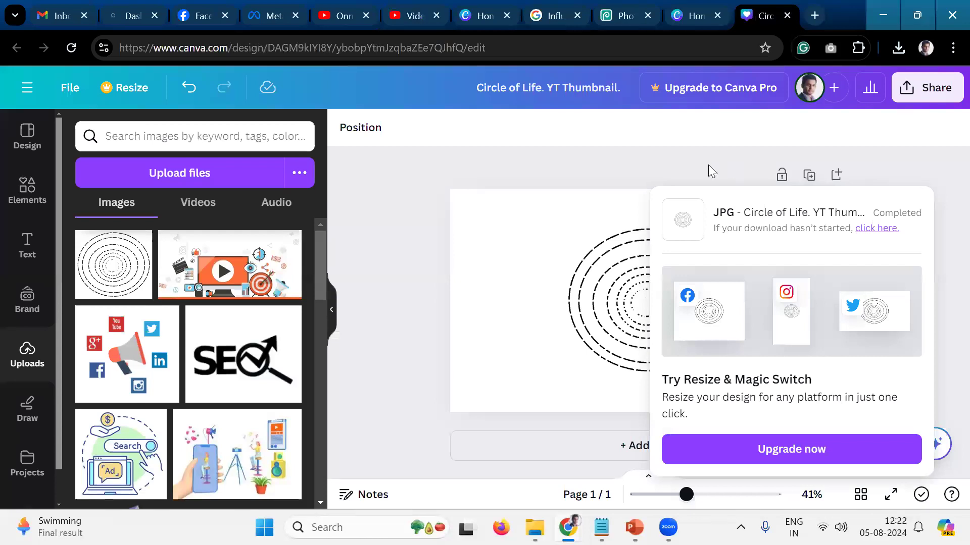
left_click(708, 165)
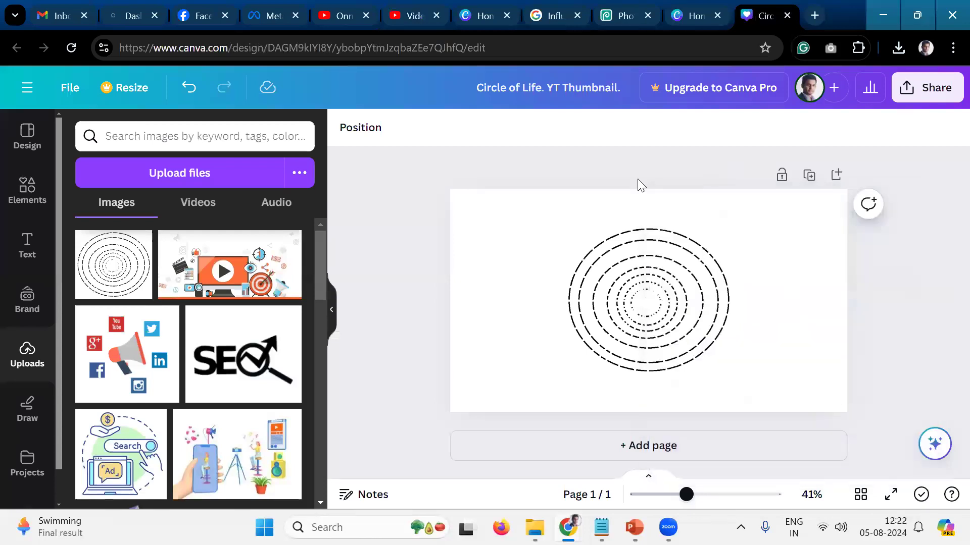
left_click(225, 182)
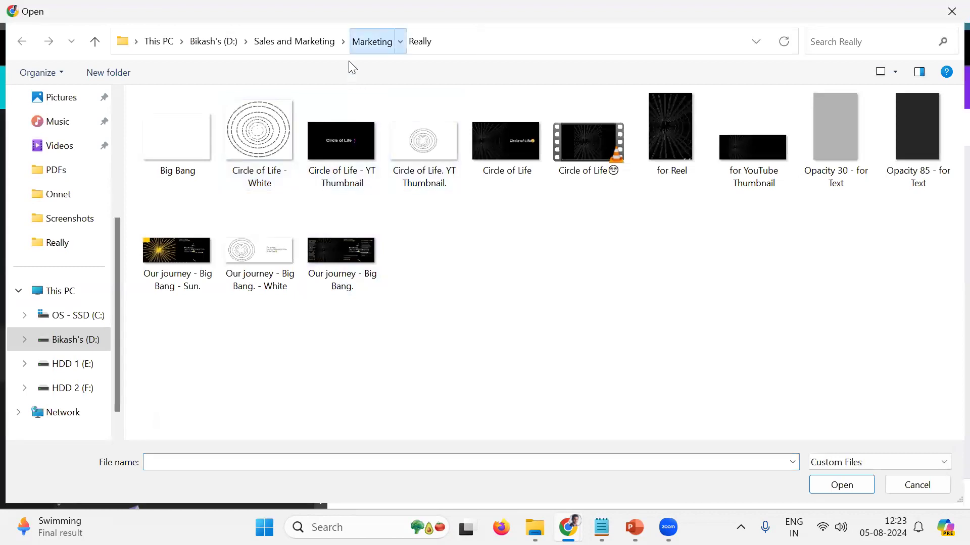
left_click(356, 46)
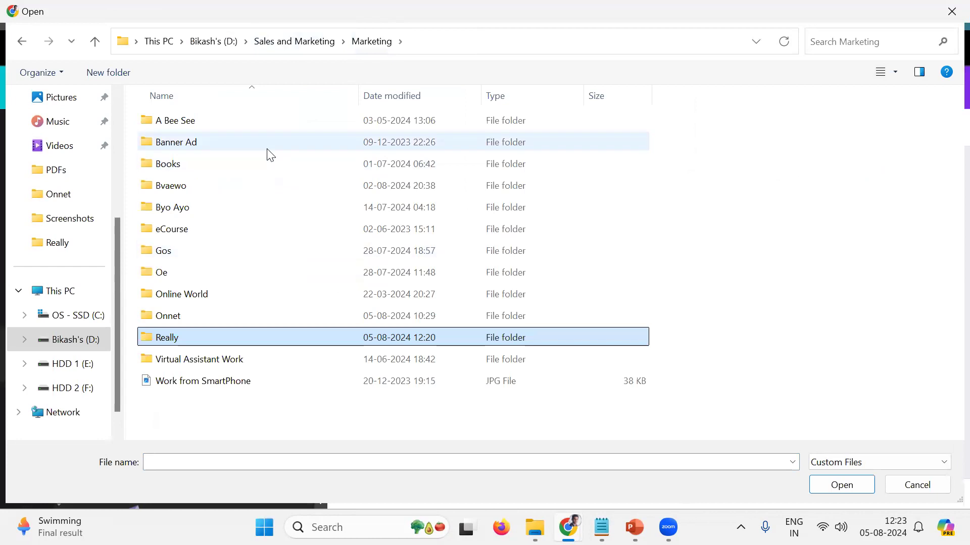
double_click(257, 179)
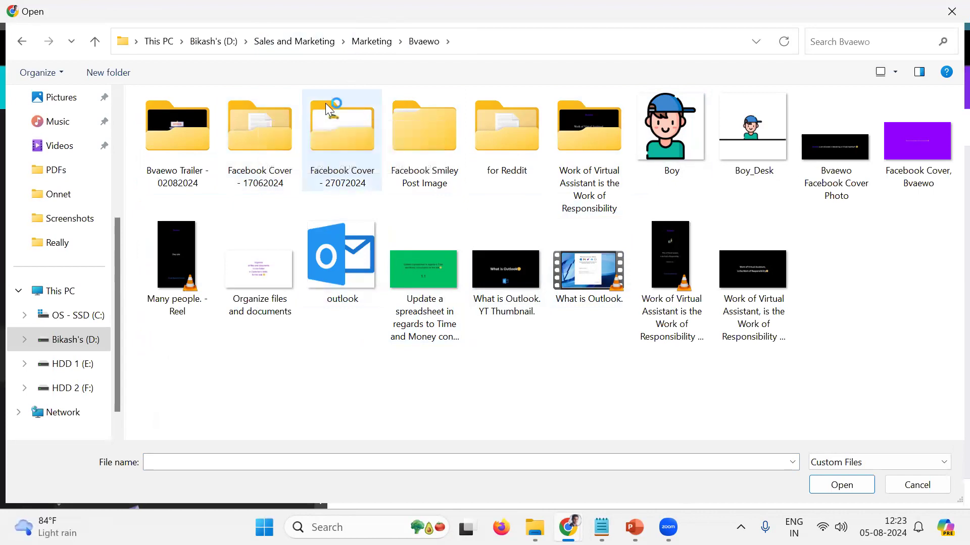
double_click(200, 112)
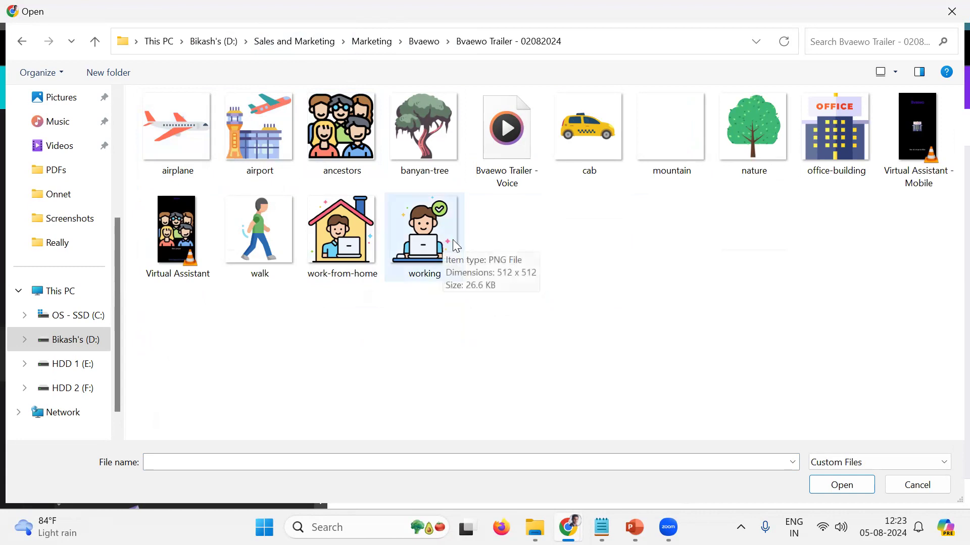
left_click(434, 262)
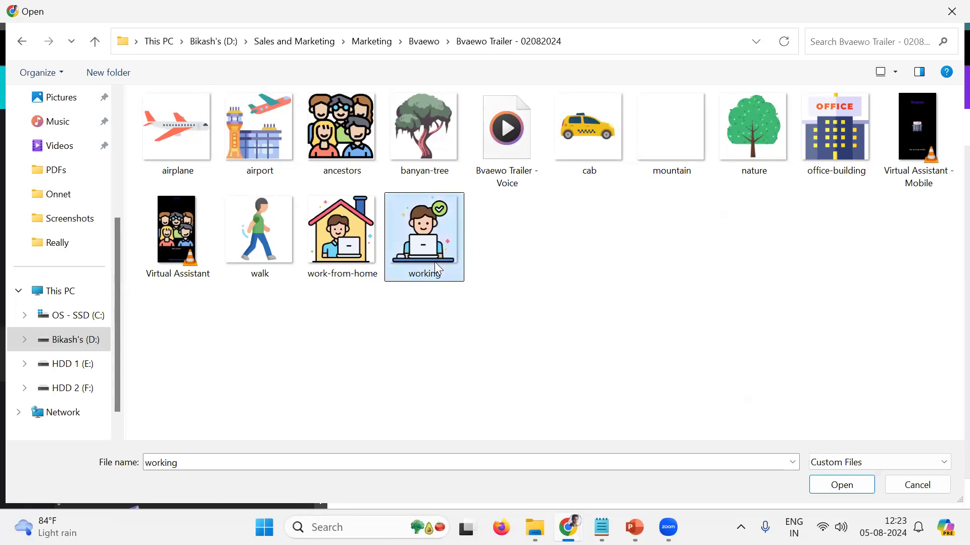
double_click(449, 281)
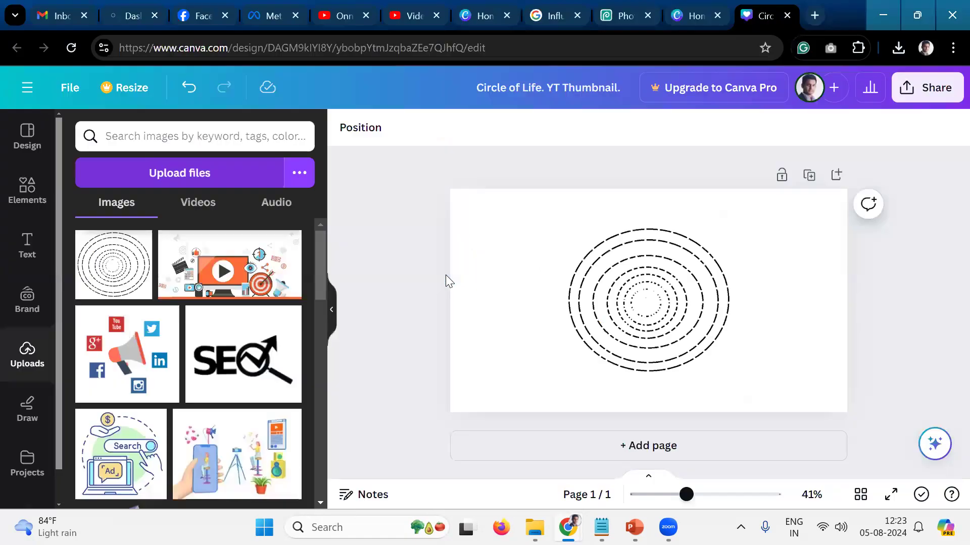
- Replace the circle graphic on the page with the uploaded "working" illustration, centred horizontally and vertically
left_click(647, 282)
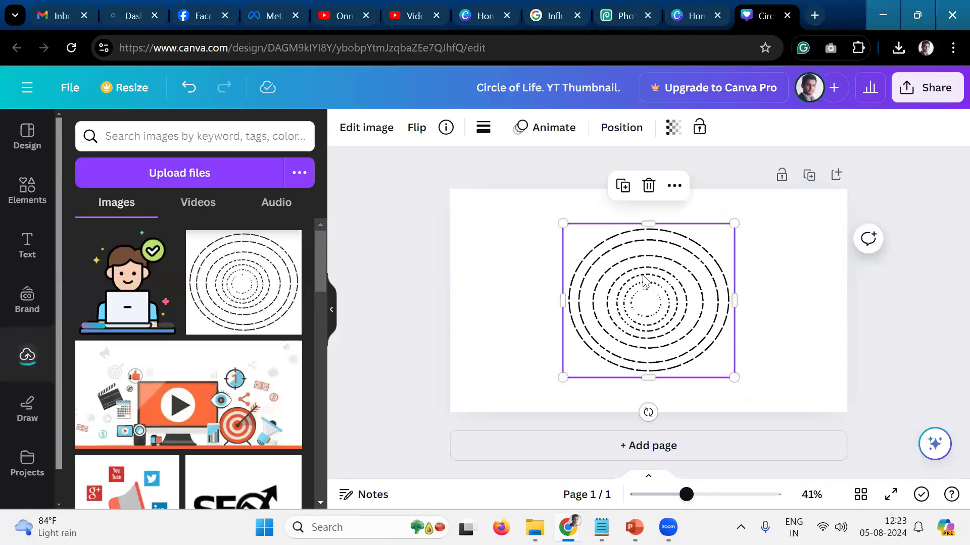
key("Delete")
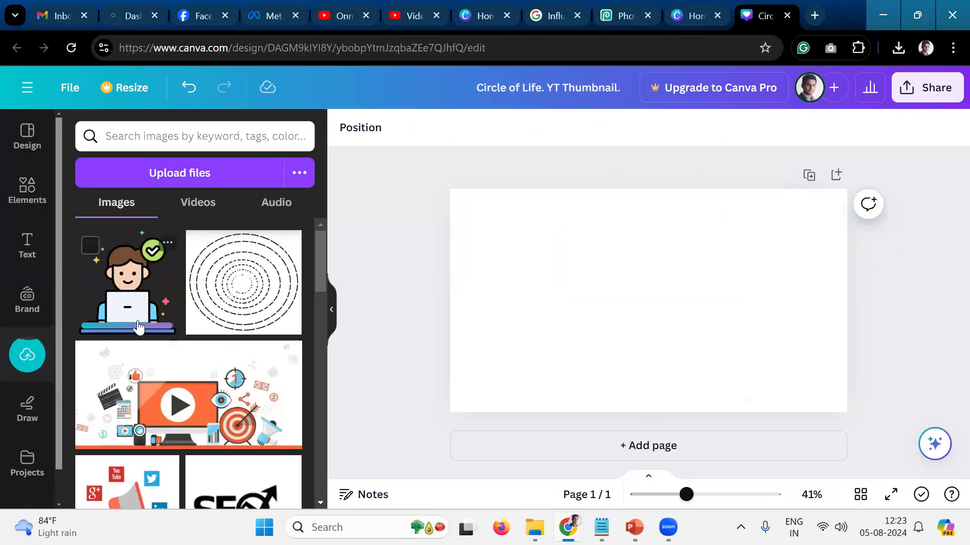
left_click(153, 294)
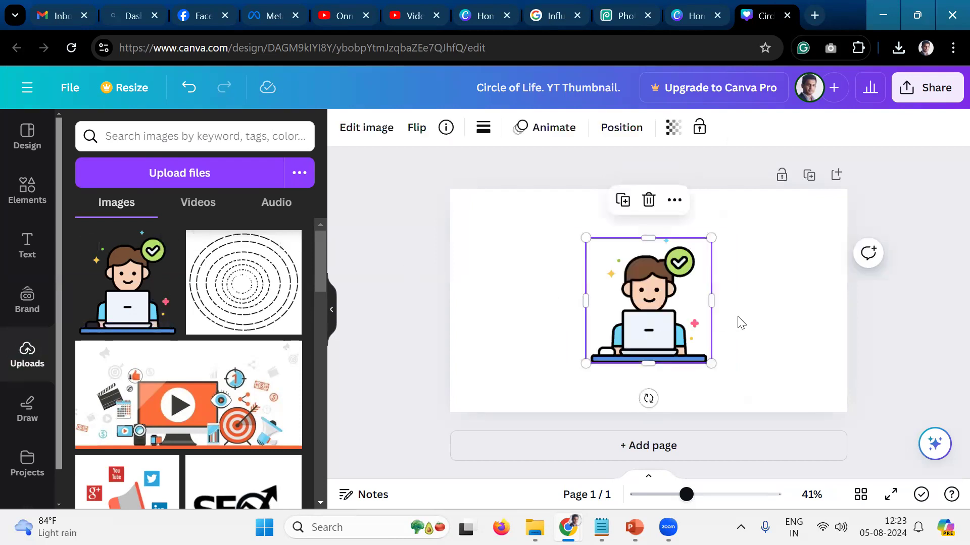
left_click_drag(688, 314, 682, 304)
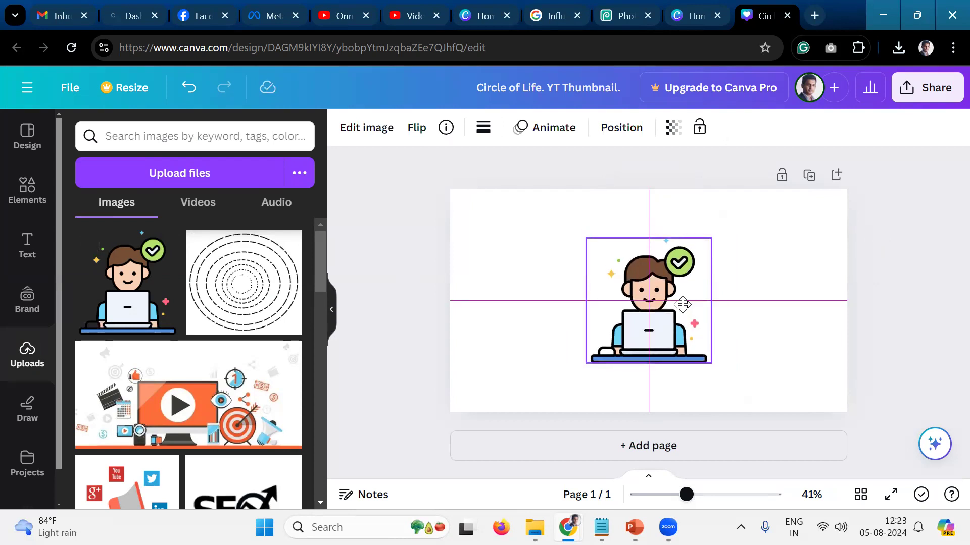
left_click_drag(682, 305, 685, 304)
left_click_drag(686, 304, 685, 305)
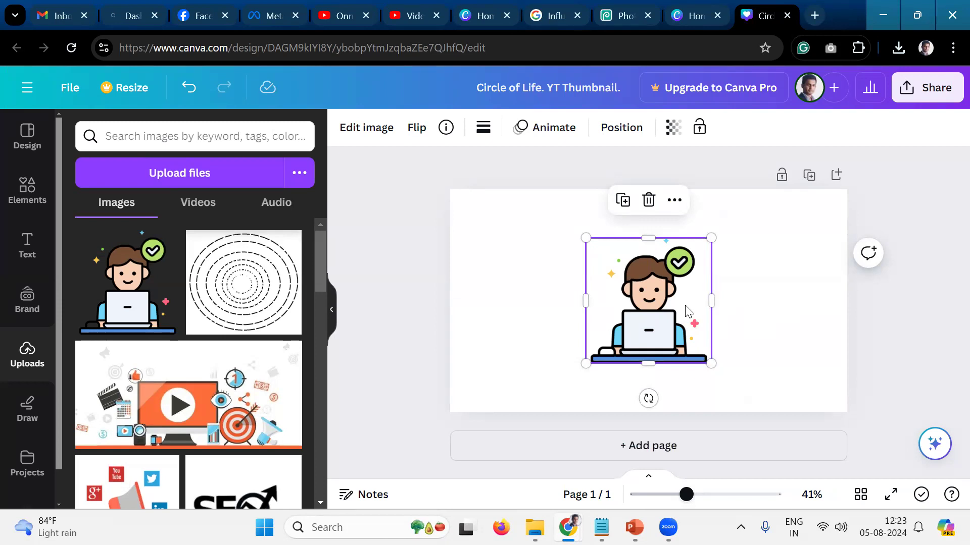
left_click_drag(686, 310, 683, 302)
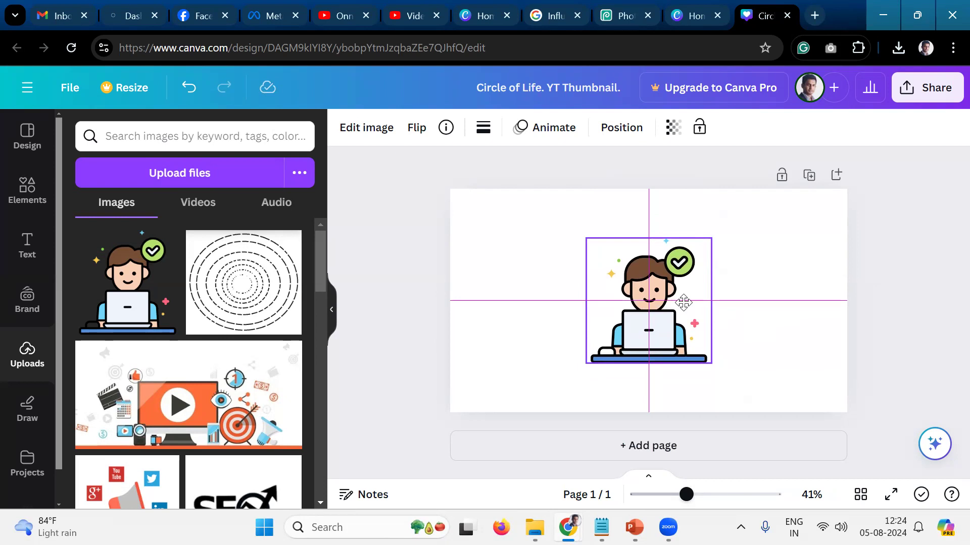
left_click_drag(684, 302, 684, 302)
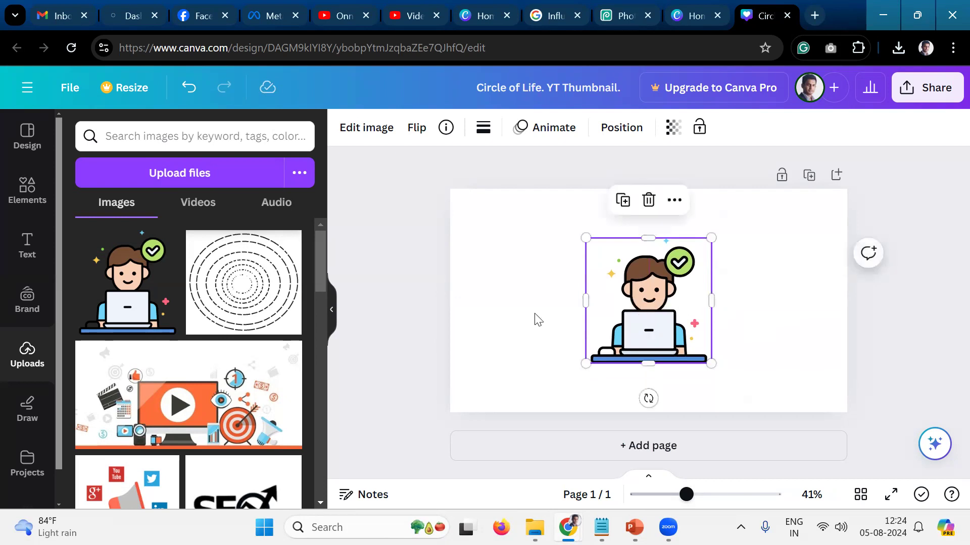
left_click(389, 314)
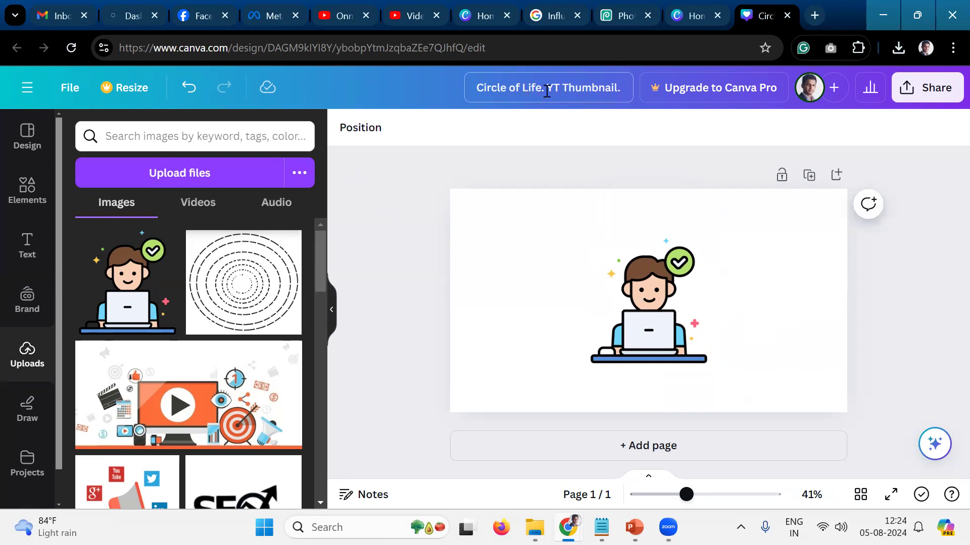
- Rename the design as "Work of Virtual Assistant, is the Work of Responsibility. YT Thumbnail."
left_click(570, 93)
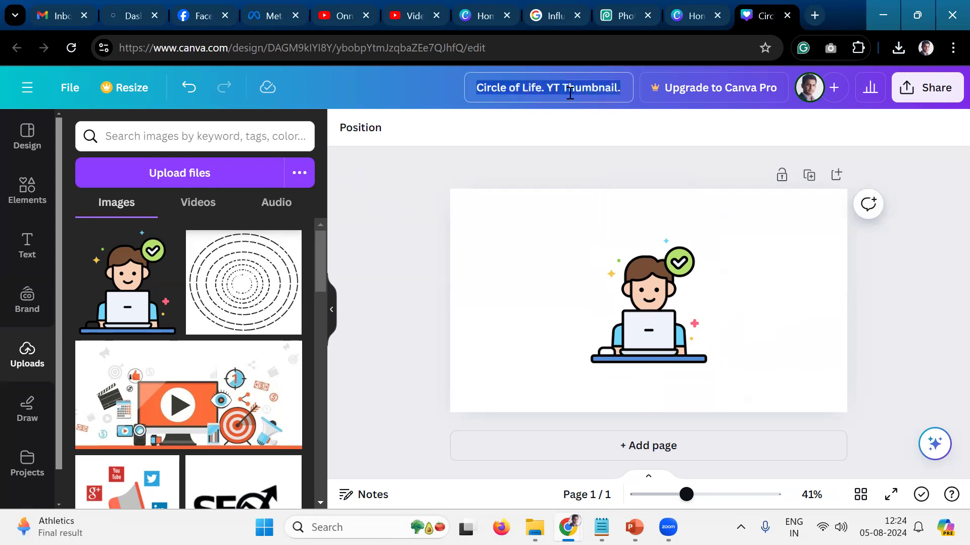
type("Work of Virtual Assistant")
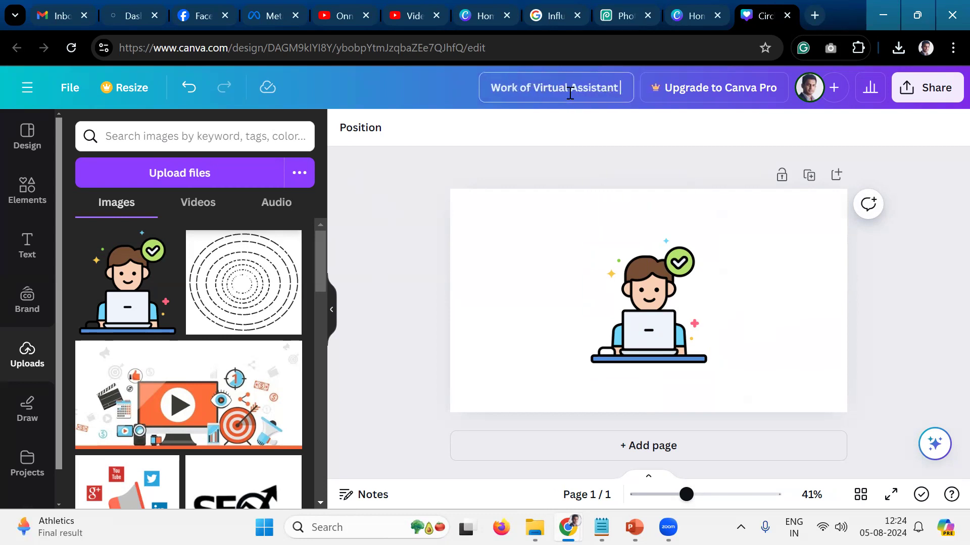
type(", is the Work of Responsibility.")
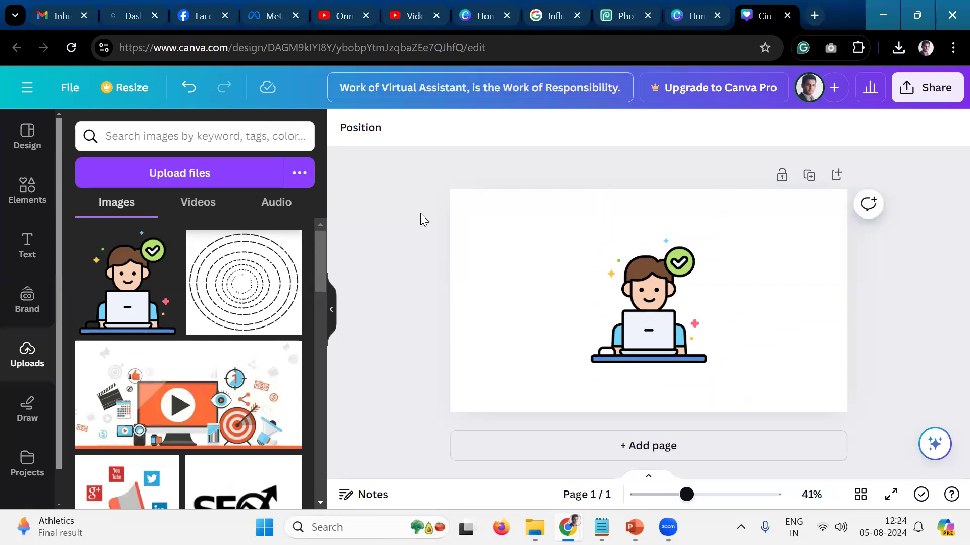
type(" YT T")
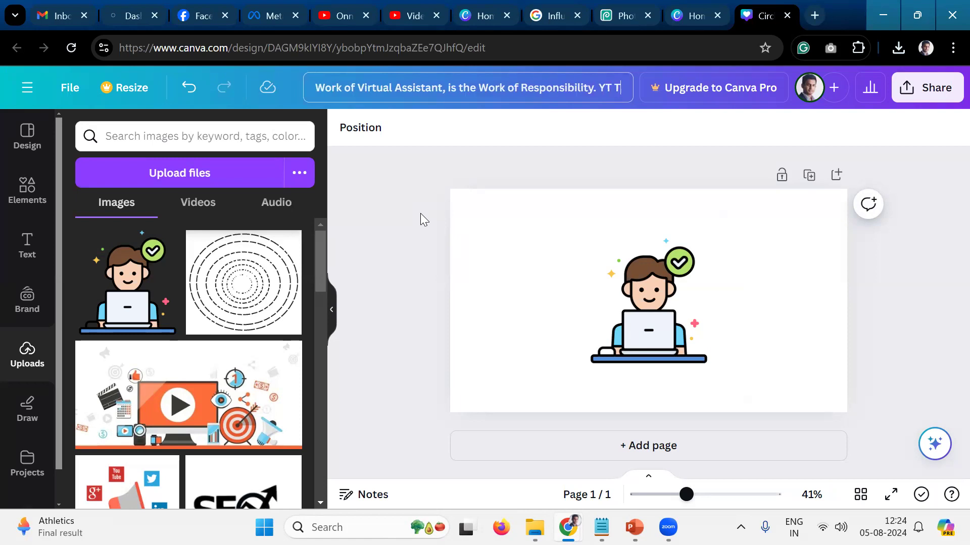
type("humb")
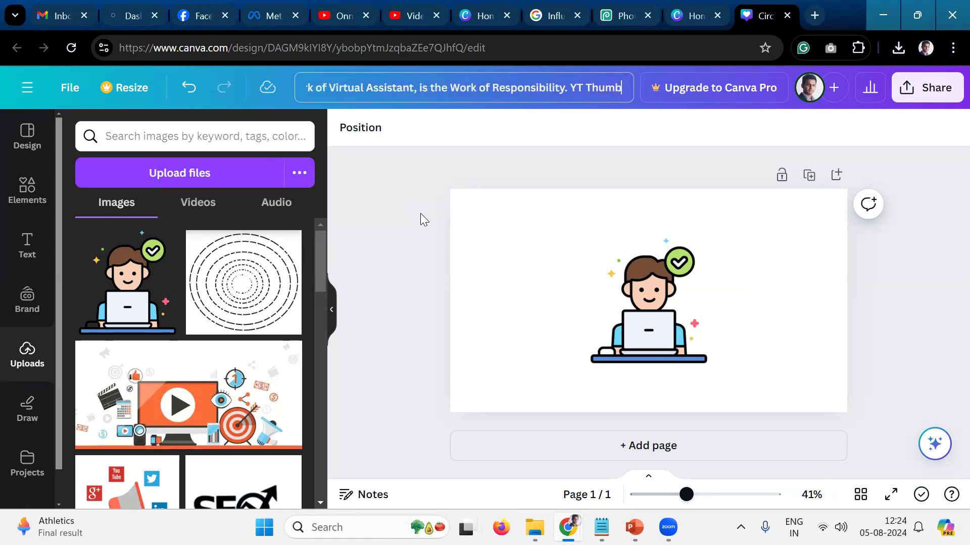
type("nail")
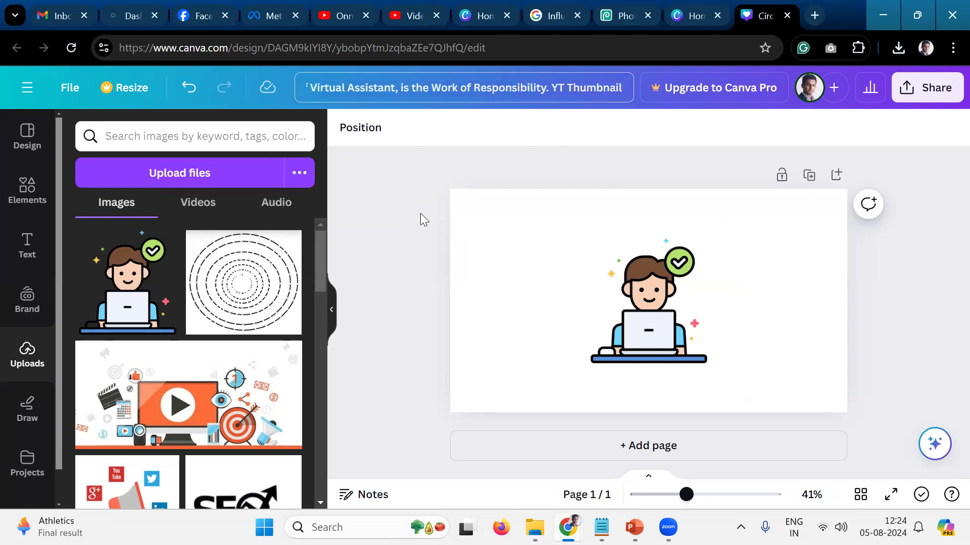
type(".")
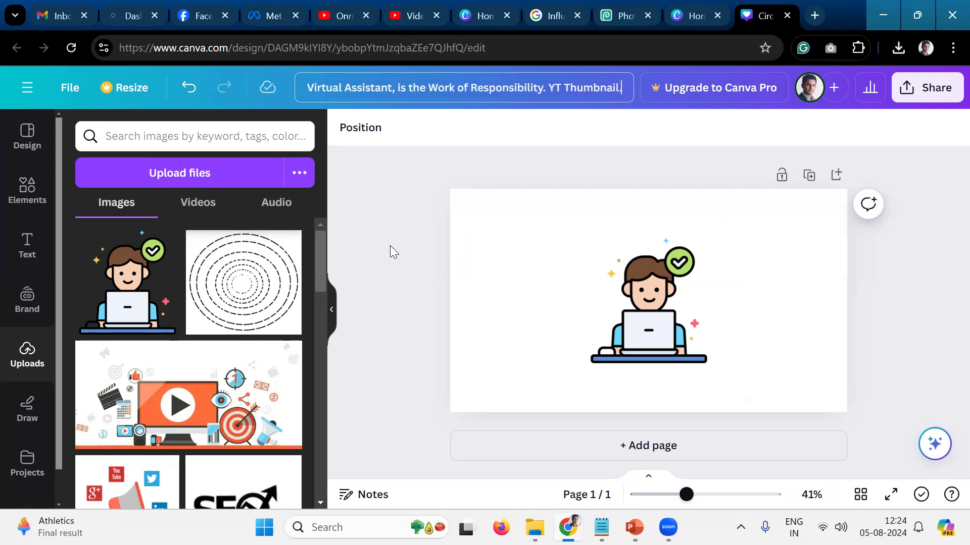
key("Return")
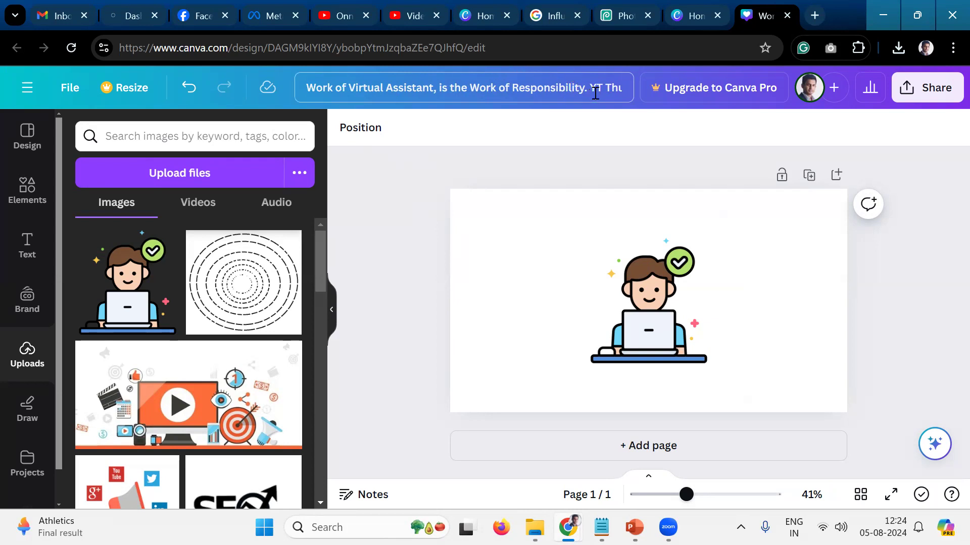
key("End")
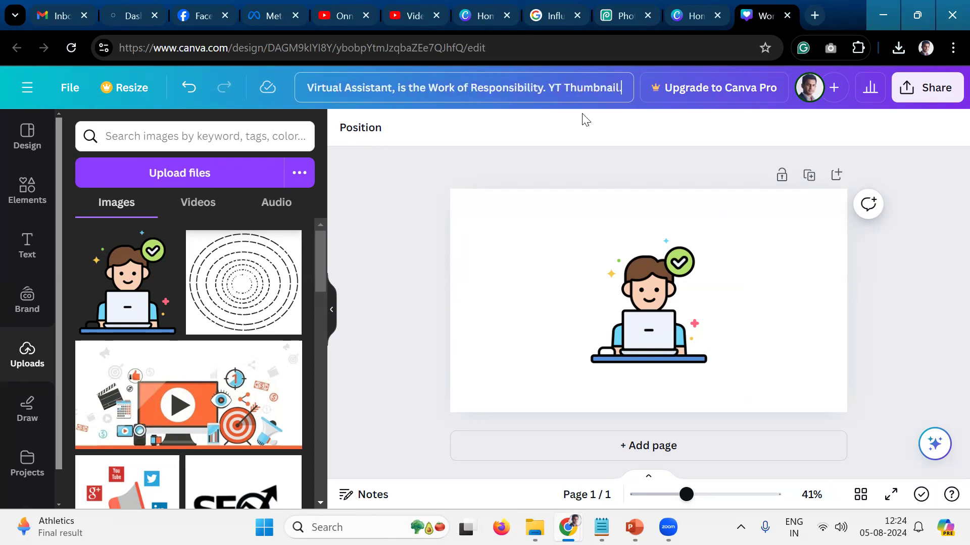
left_click(442, 201)
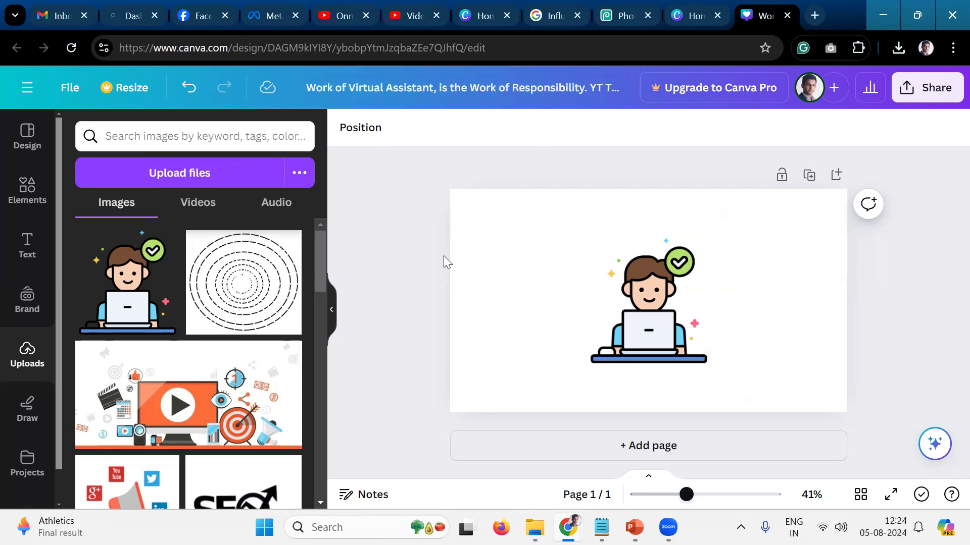
- Download the Virtual Assistant thumbnail design as a JPG file
left_click(69, 87)
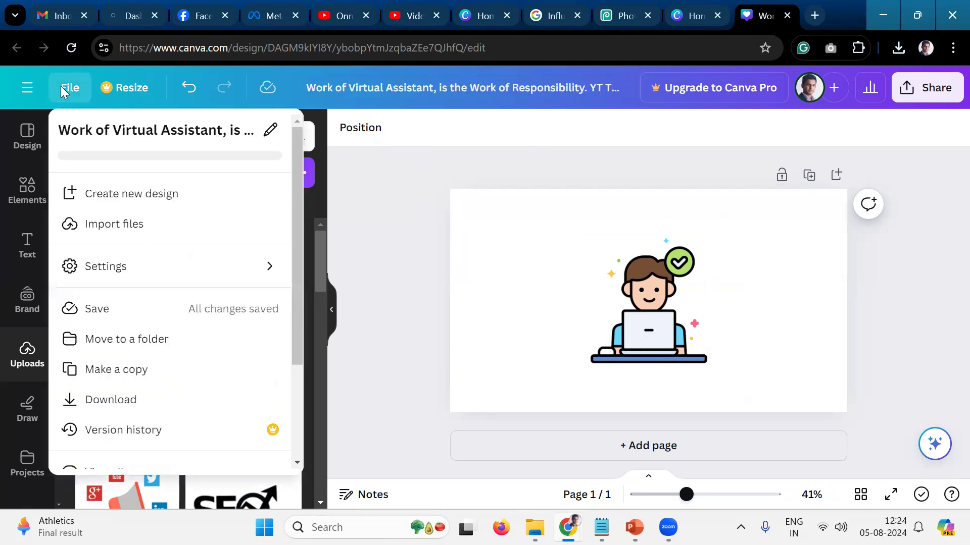
left_click(188, 421)
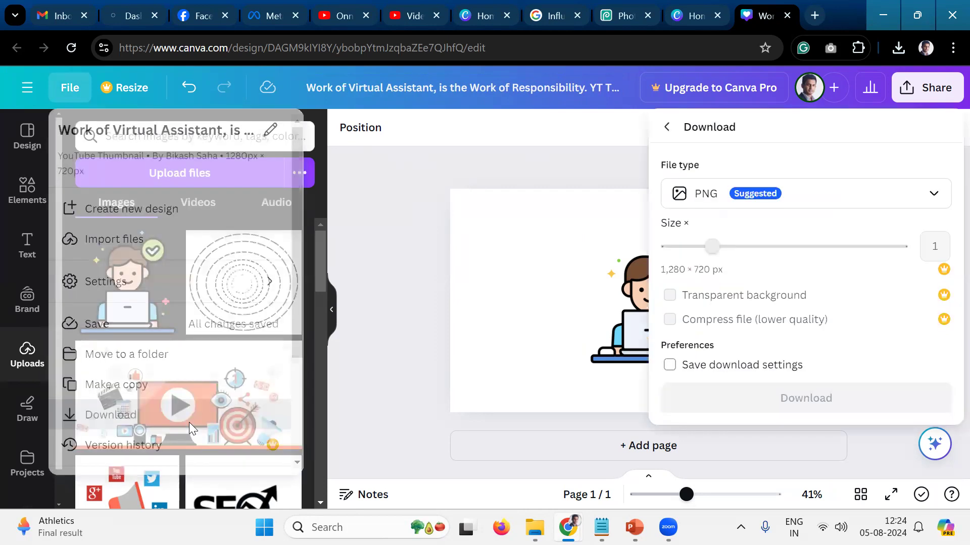
left_click(946, 203)
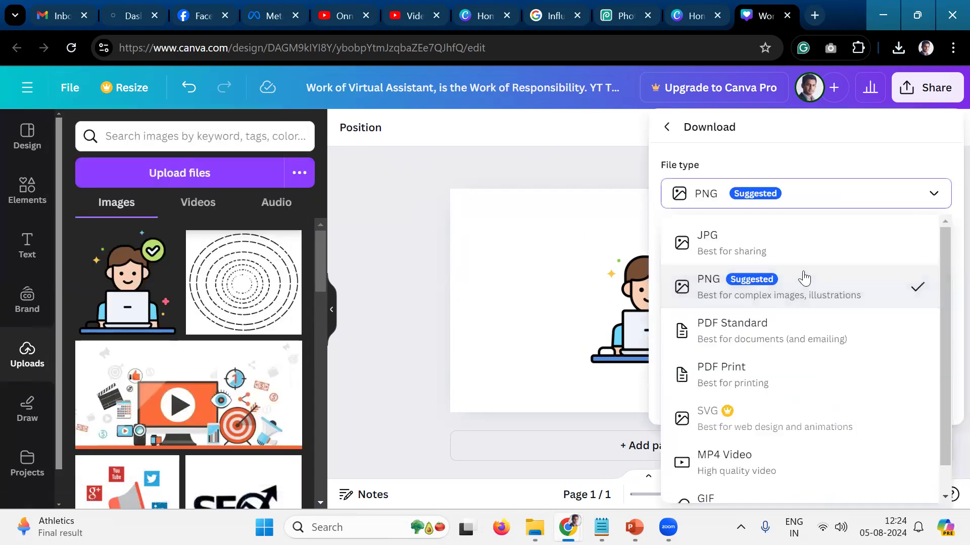
left_click(853, 245)
left_click(835, 418)
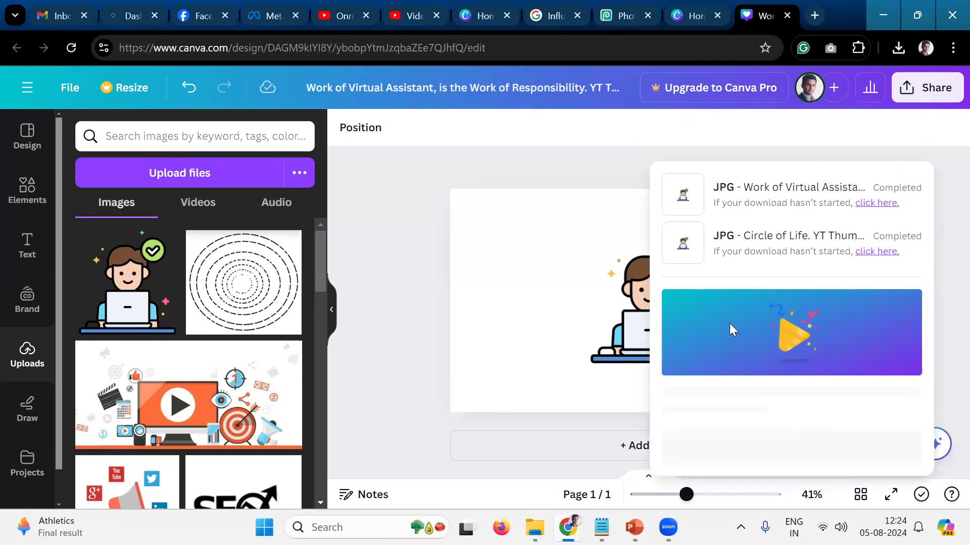
- Show the downloaded Virtual Assistant thumbnail in the Downloads folder and preview the image at full window size
left_click(898, 48)
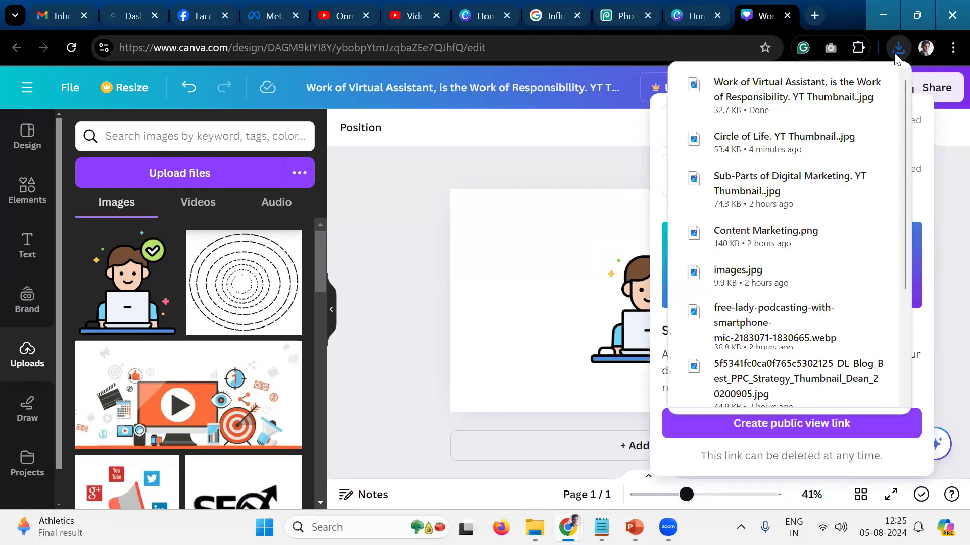
left_click(847, 89)
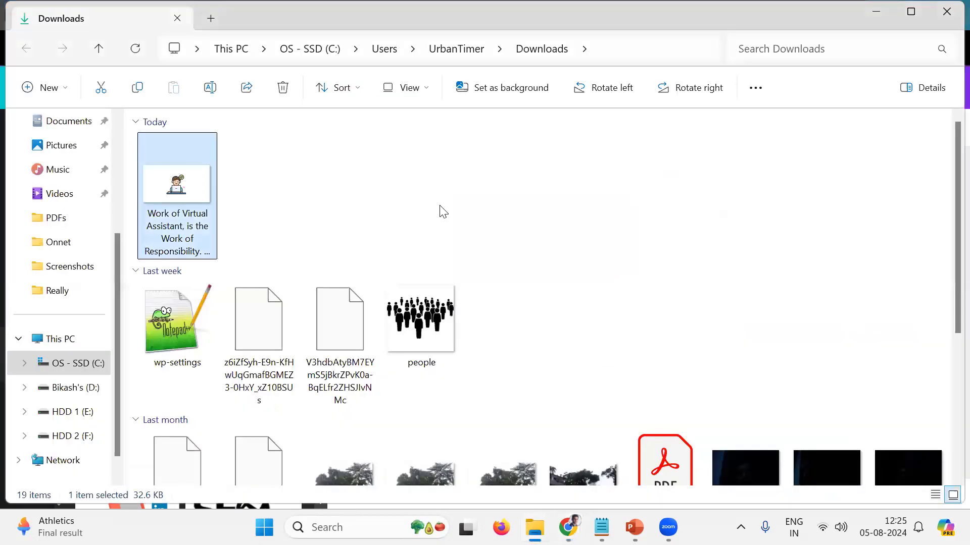
double_click(176, 226)
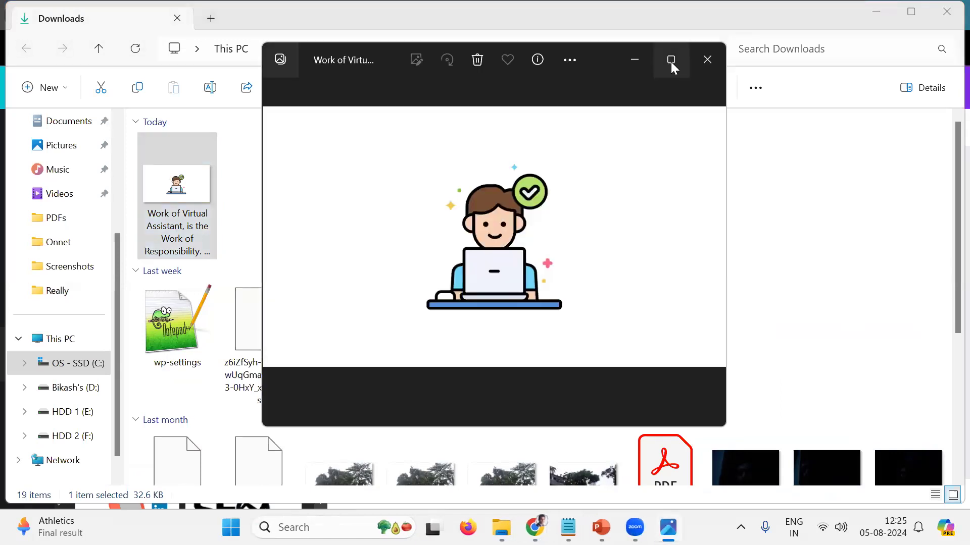
left_click(671, 60)
left_click(948, 17)
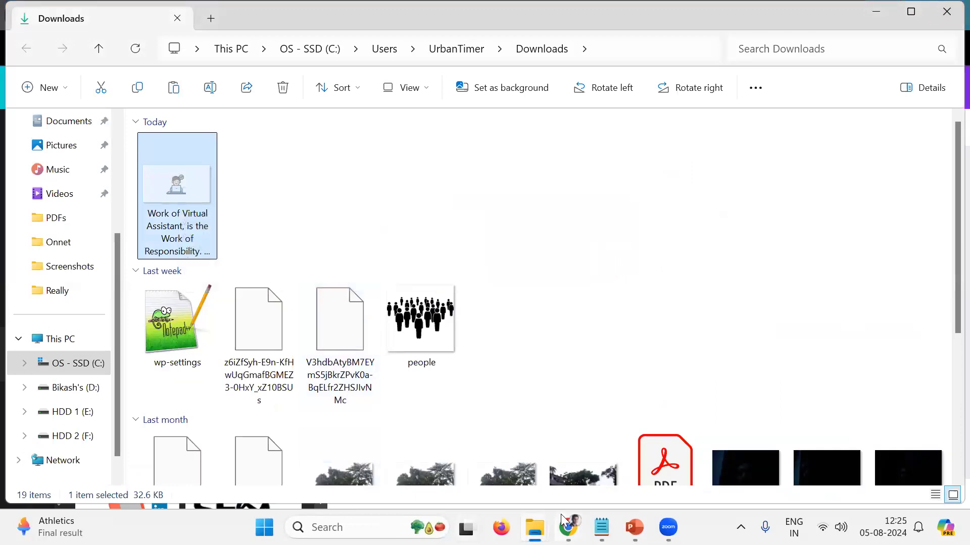
- Move the Virtual Assistant thumbnail from Downloads into the Onnet folder inside Marketing on drive D
mouse_move(534, 528)
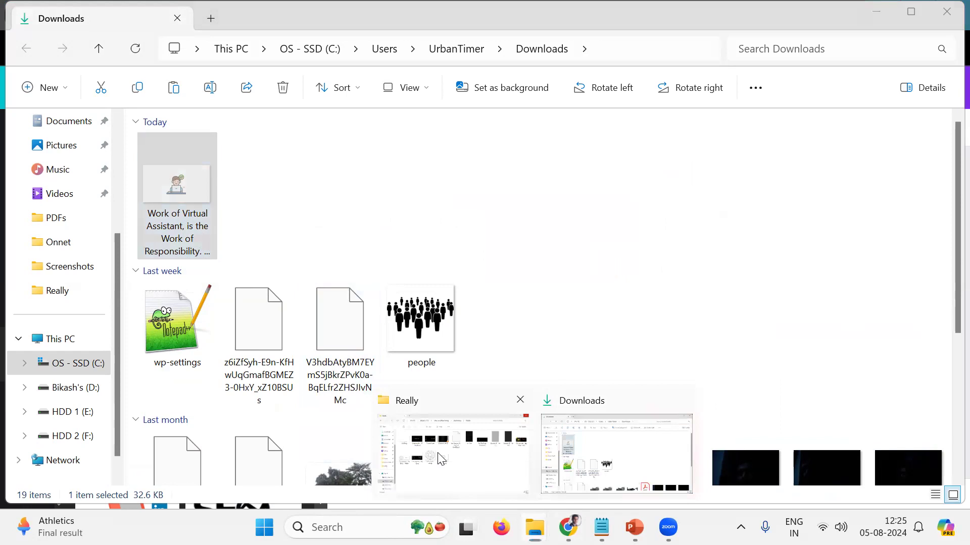
left_click(442, 457)
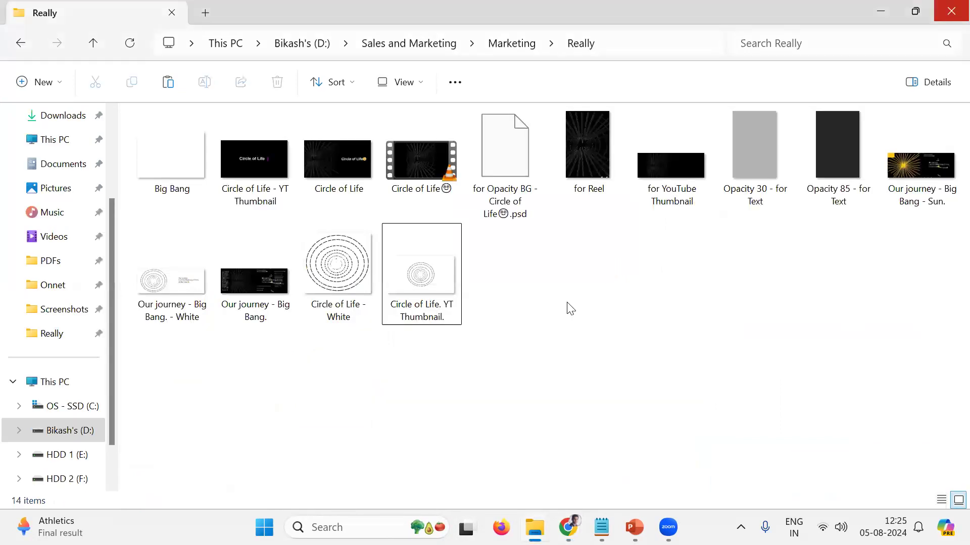
left_click(503, 45)
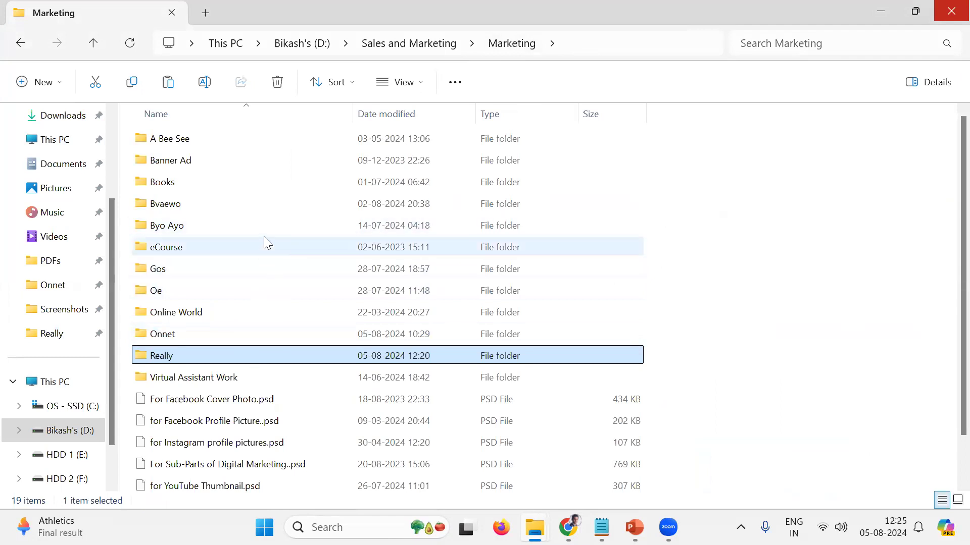
double_click(296, 208)
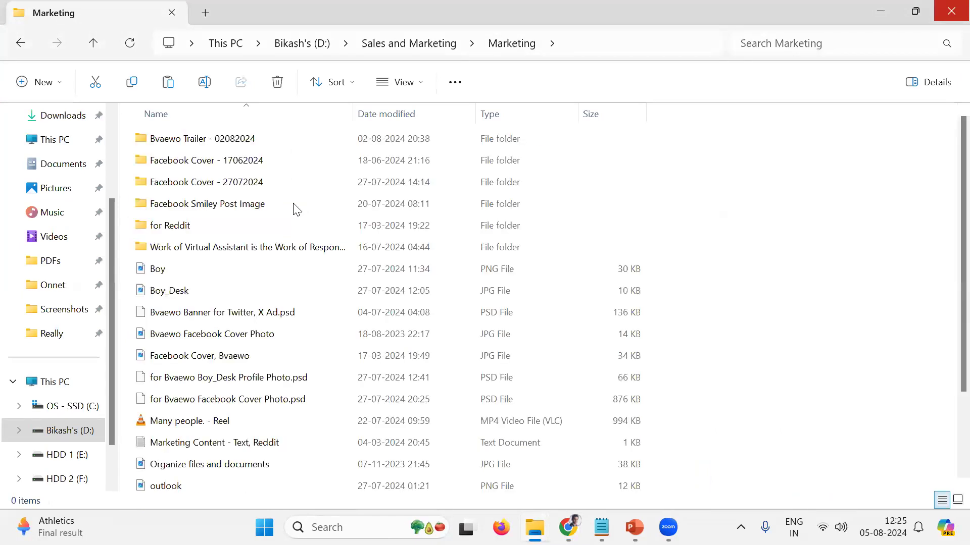
left_click(495, 50)
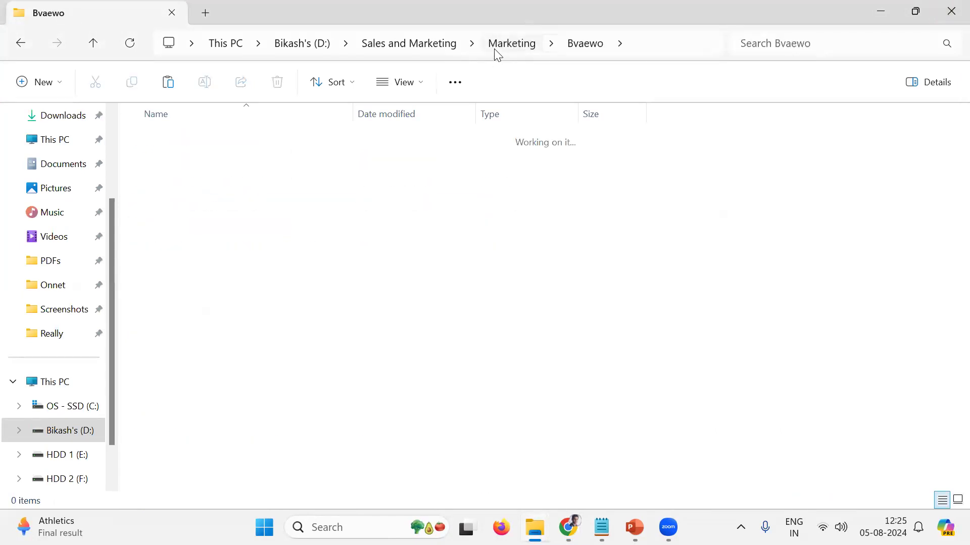
double_click(277, 336)
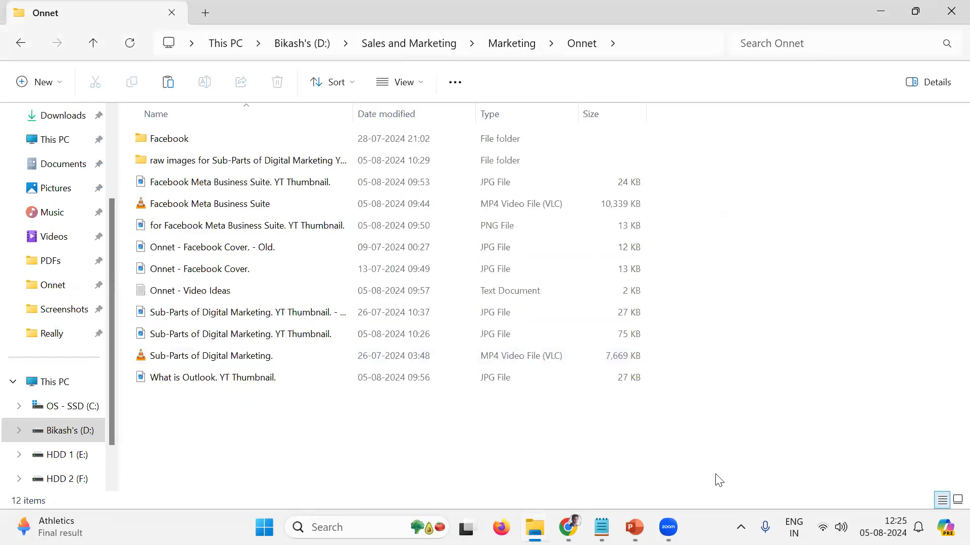
key("ctrl+v")
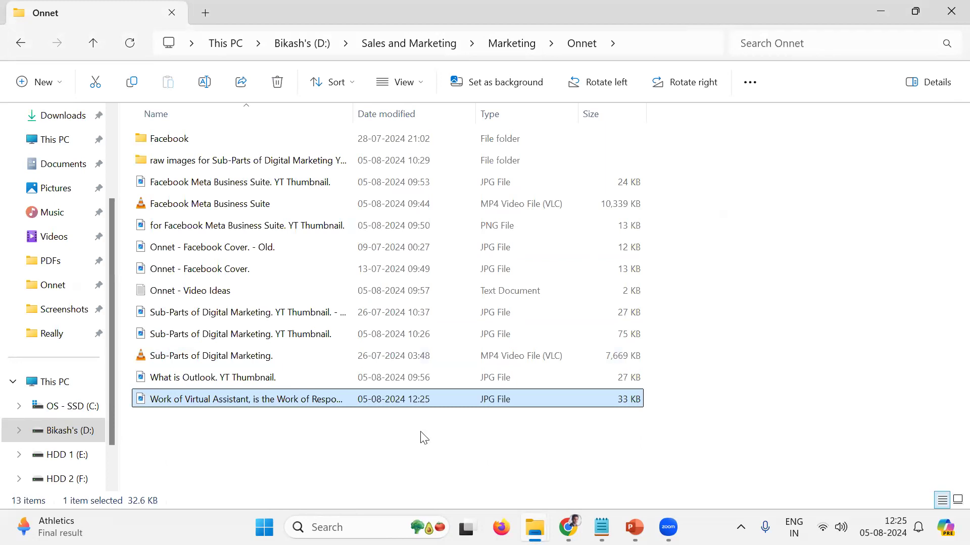
- Widen the Name column to fit the full file names and preview the Virtual Assistant thumbnail in the Onnet folder
double_click(353, 109)
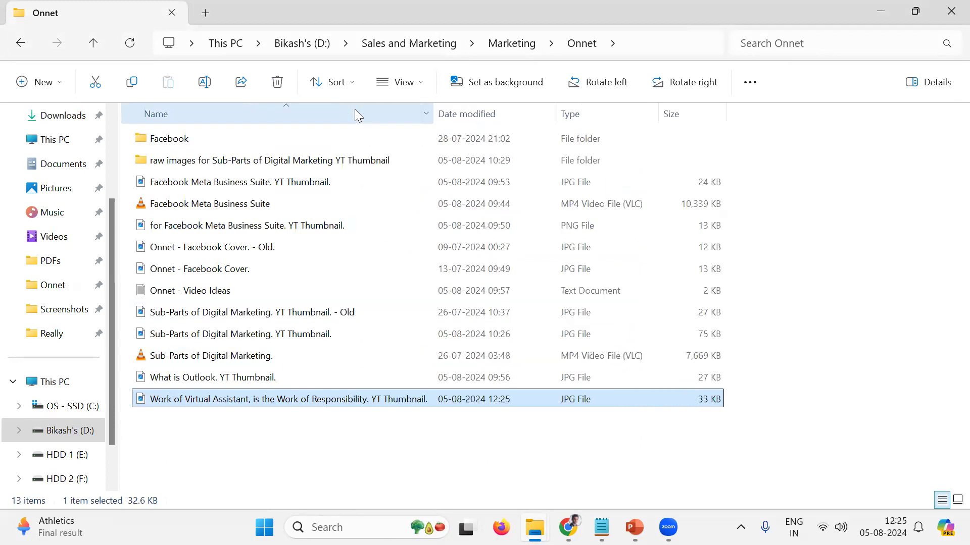
double_click(404, 400)
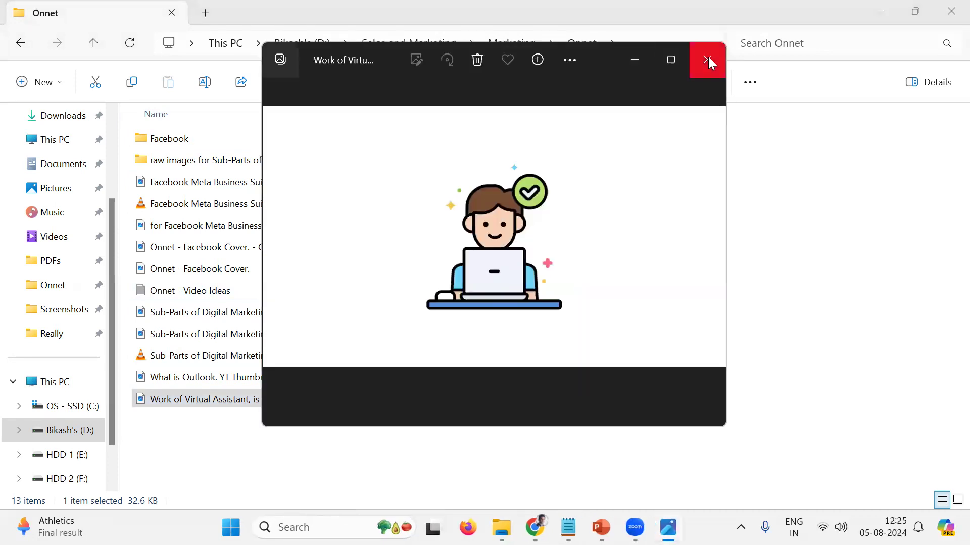
left_click(707, 59)
- Switch to the Canva design in Chrome and view the browser's recent download history
mouse_move(569, 527)
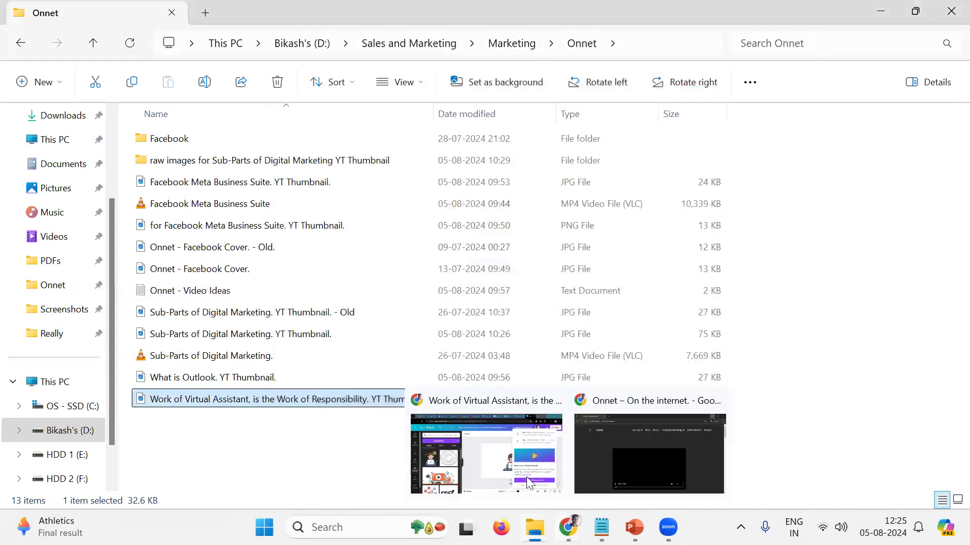
left_click(525, 479)
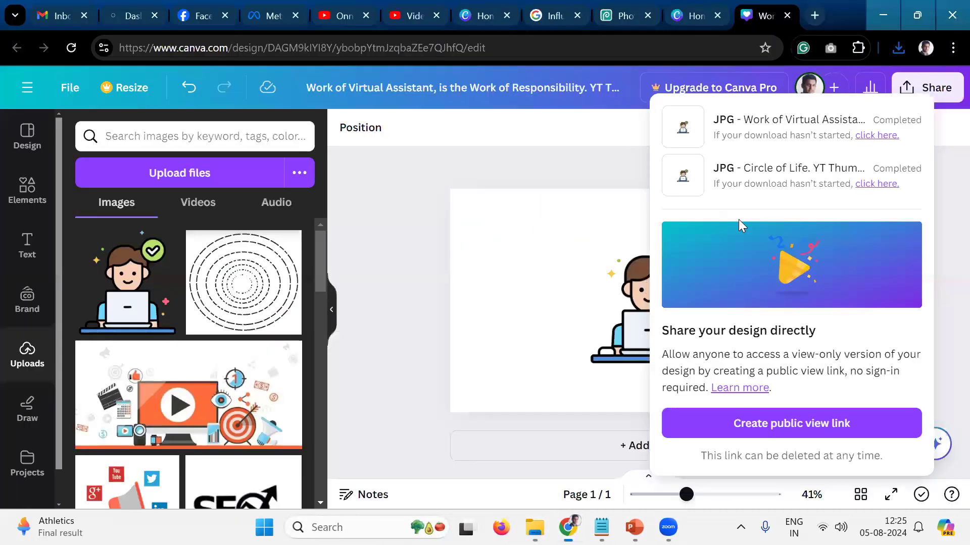
left_click(904, 49)
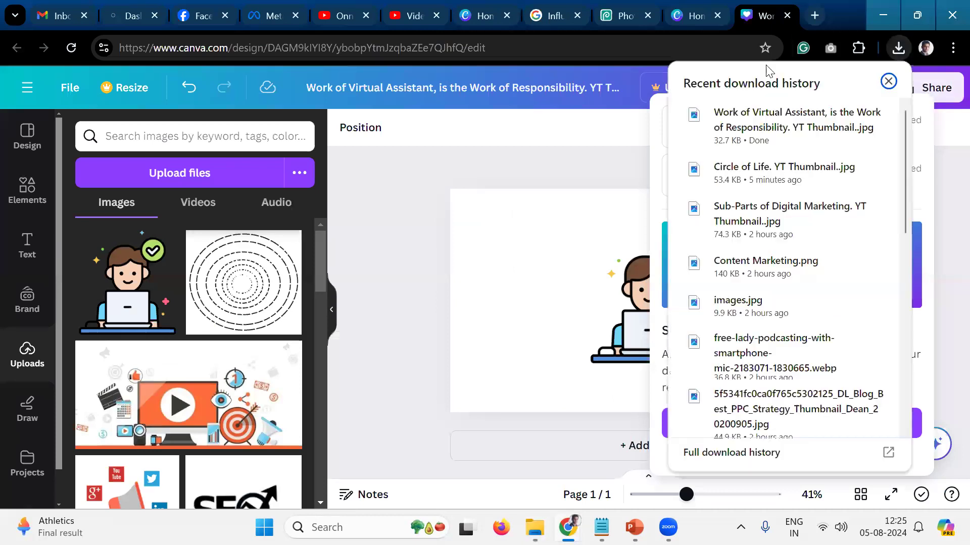
left_click(889, 81)
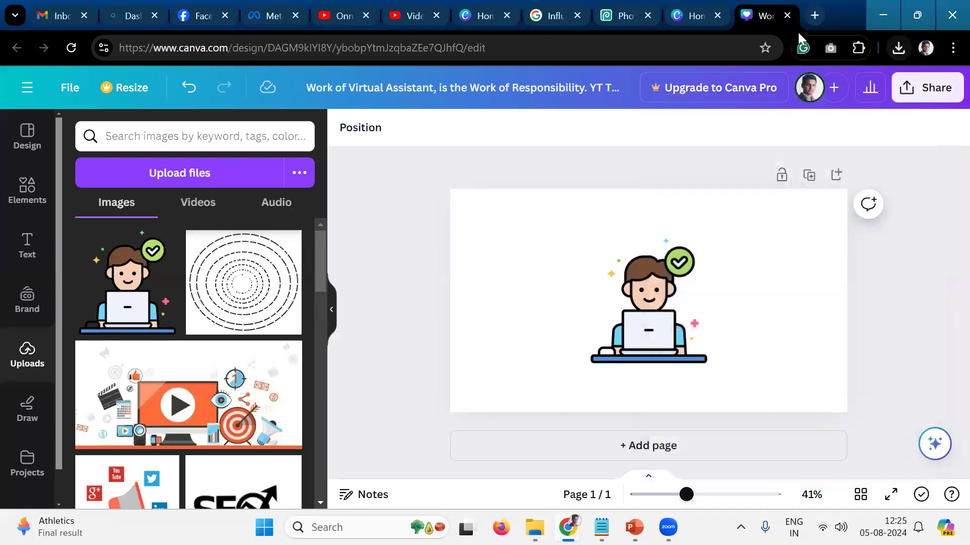
- In YouTube Studio, replace the Virtual Assistant video's thumbnail with the "Work of Virtual Assistant, is the Work of Responsibility. YT Thumbnail." image from Onnet and save
left_click(416, 22)
scroll(637, 353, "down", 1)
scroll(639, 363, "down", 3)
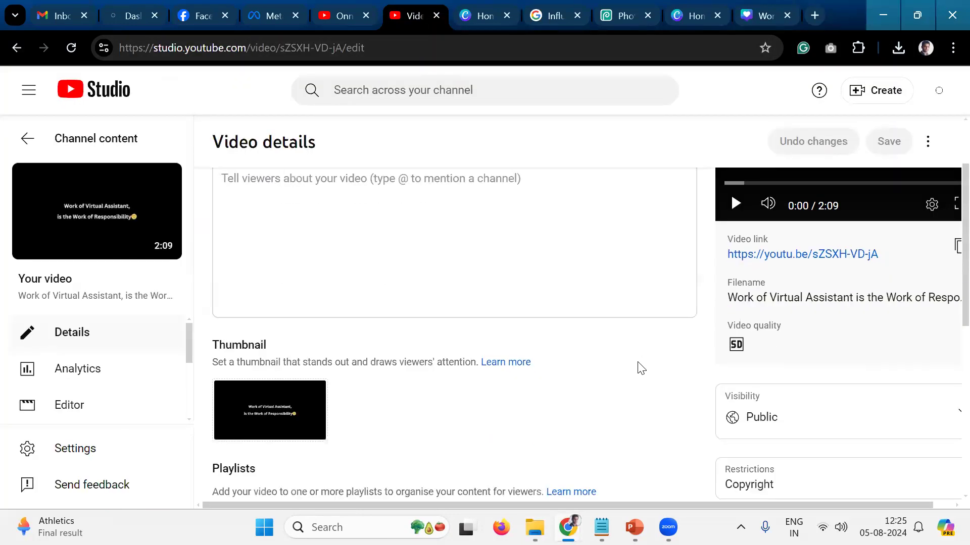
mouse_move(312, 335)
left_click(311, 362)
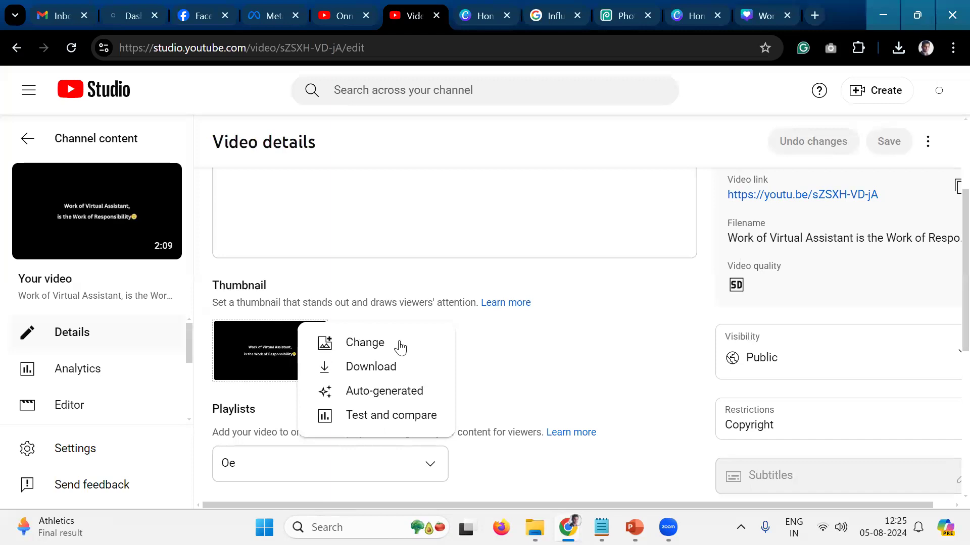
left_click(409, 348)
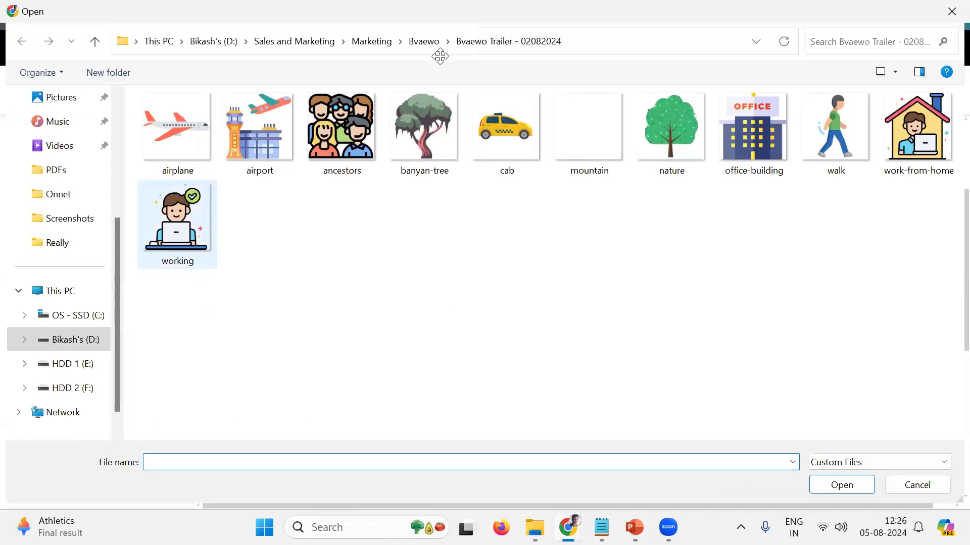
left_click(296, 43)
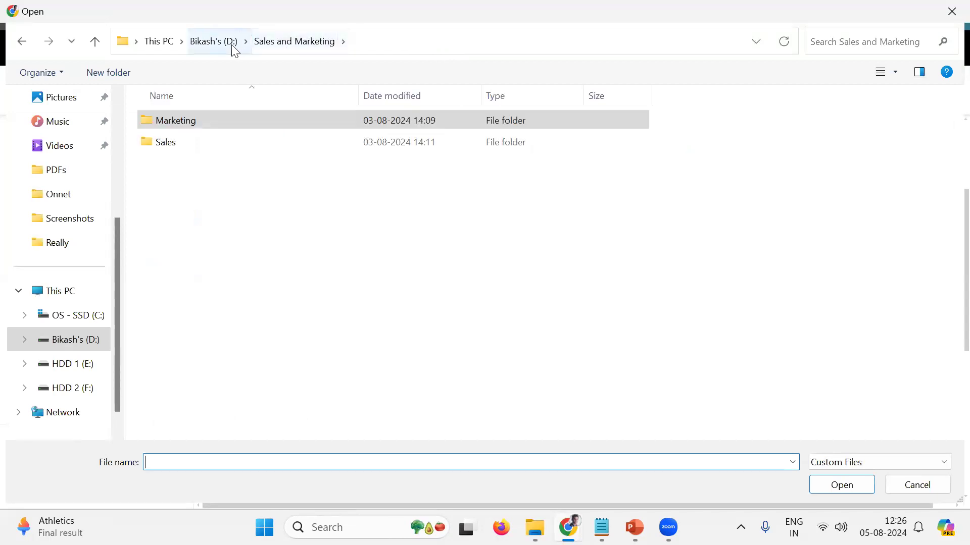
double_click(216, 127)
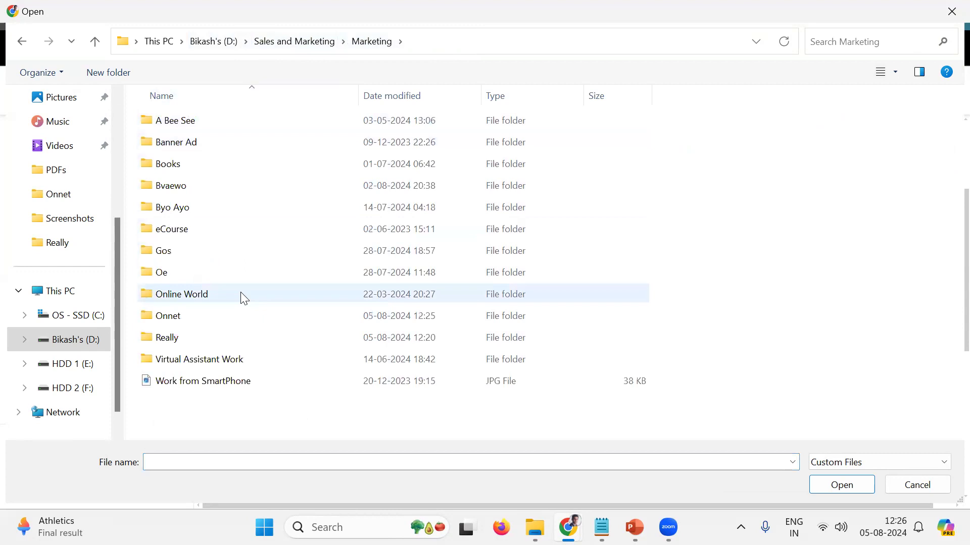
double_click(242, 318)
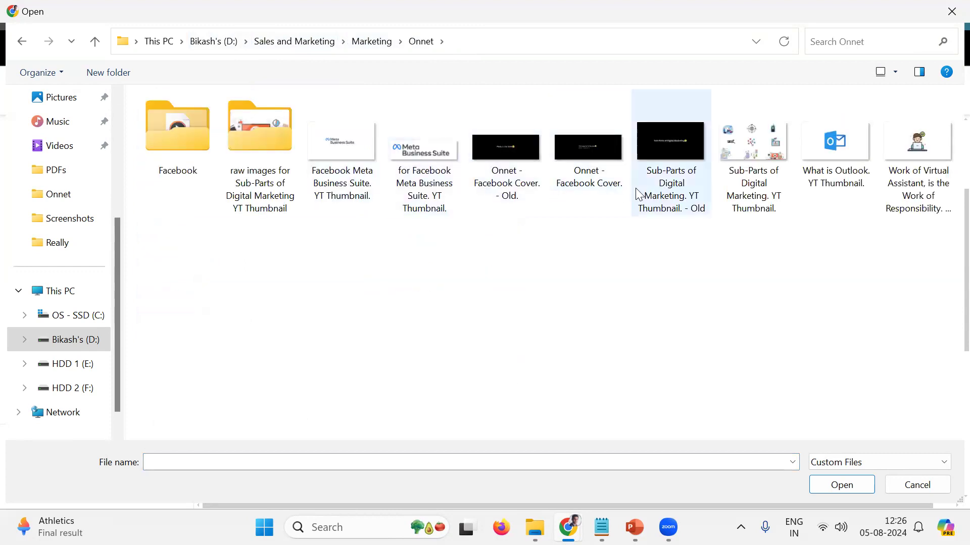
double_click(934, 200)
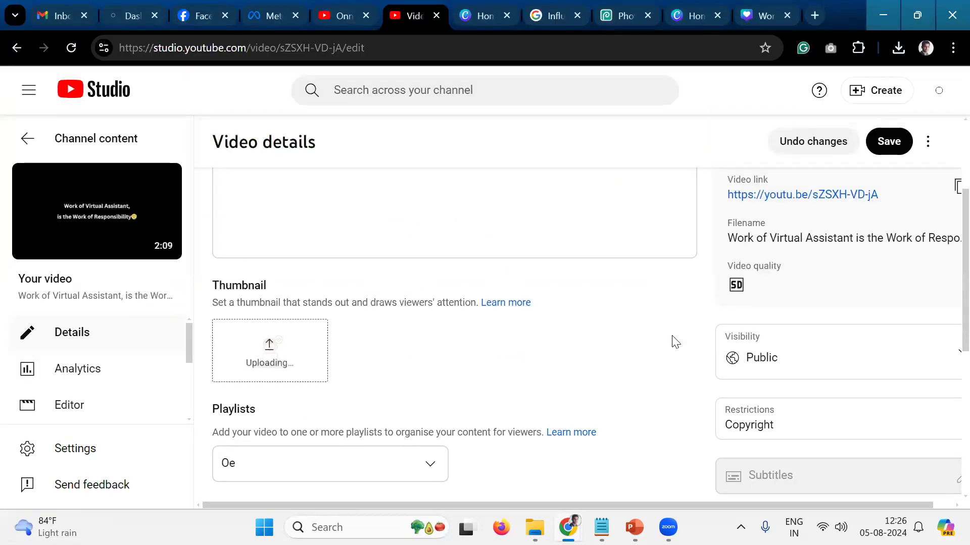
left_click(884, 150)
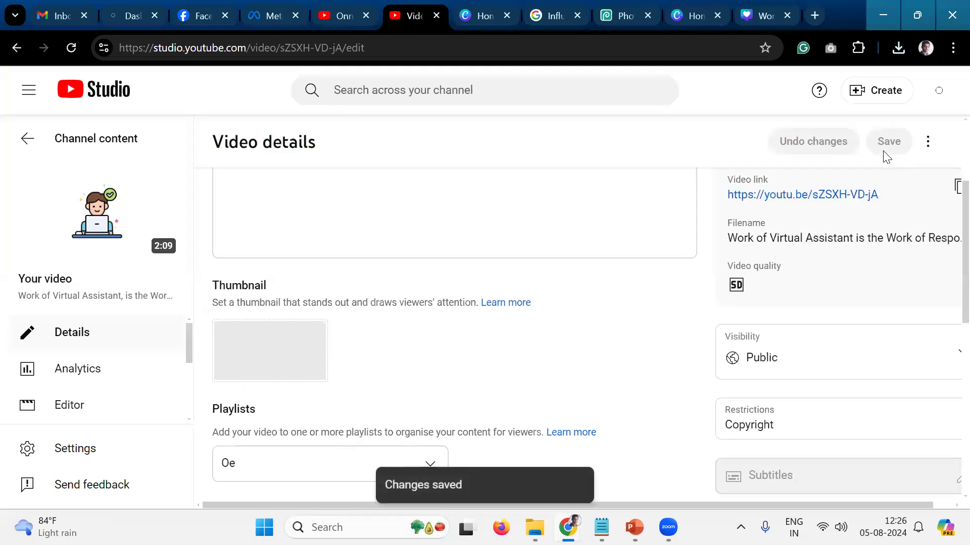
- View the channel dashboard and look through the video thumbnails in the channel content list
left_click(27, 139)
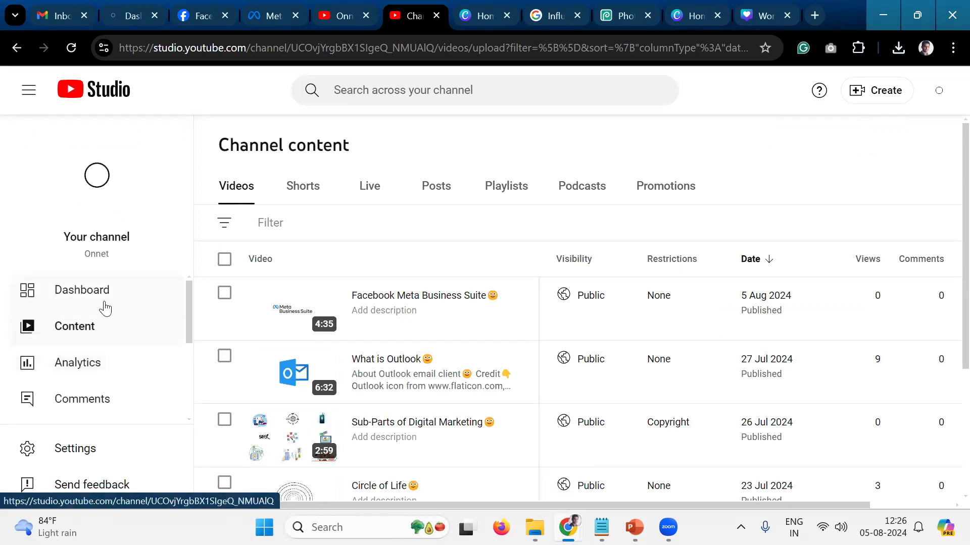
left_click(123, 291)
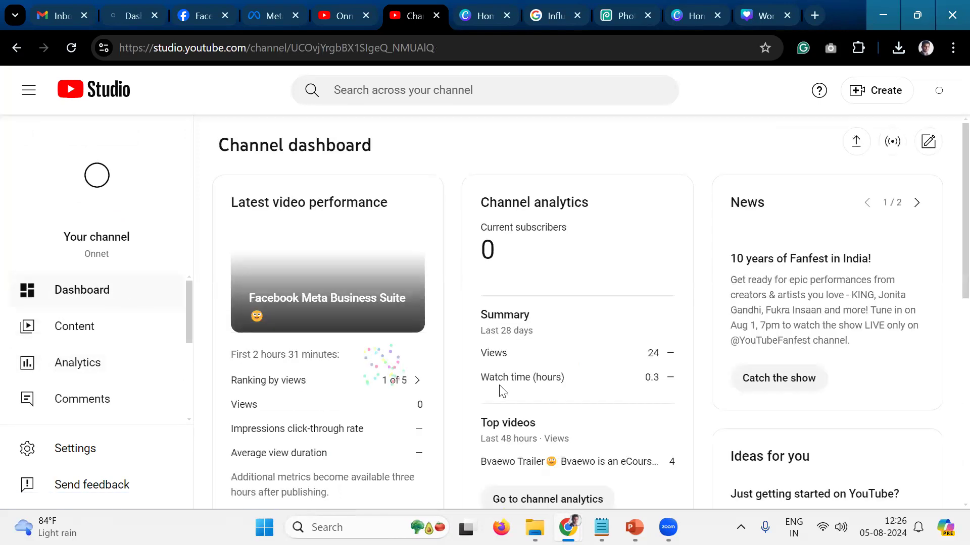
left_click(116, 330)
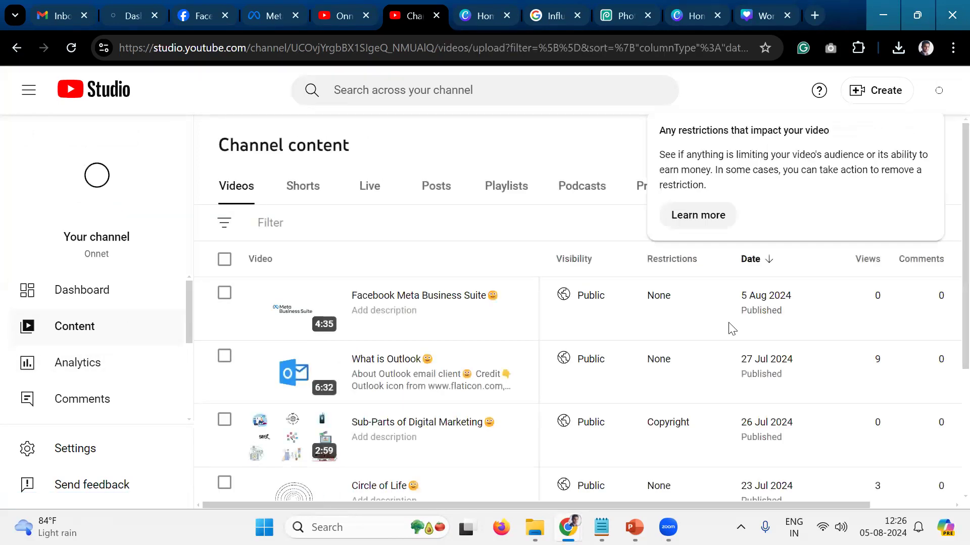
scroll(730, 327, "down", 4)
scroll(731, 329, "up", 5)
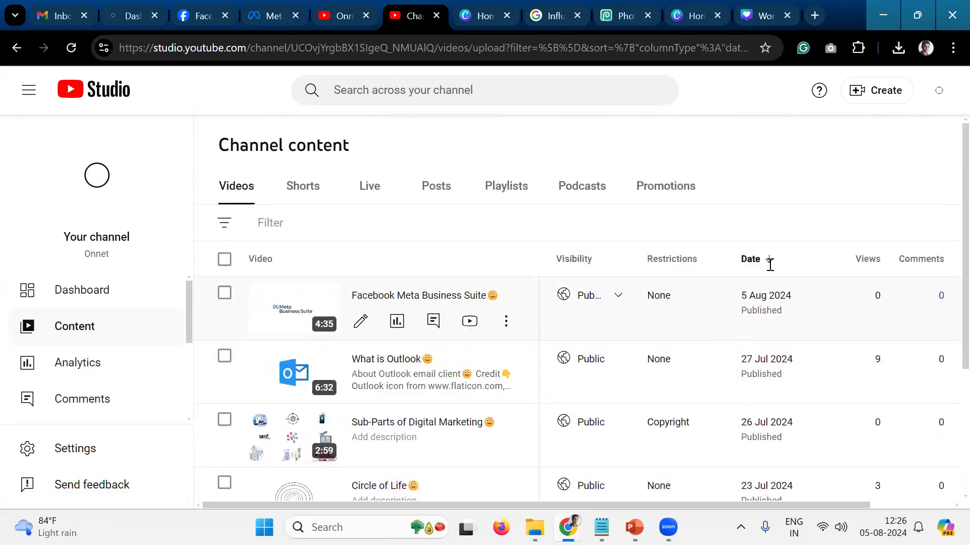
- Leave YouTube Studio for YouTube and show the Onnet channel's page
left_click(939, 91)
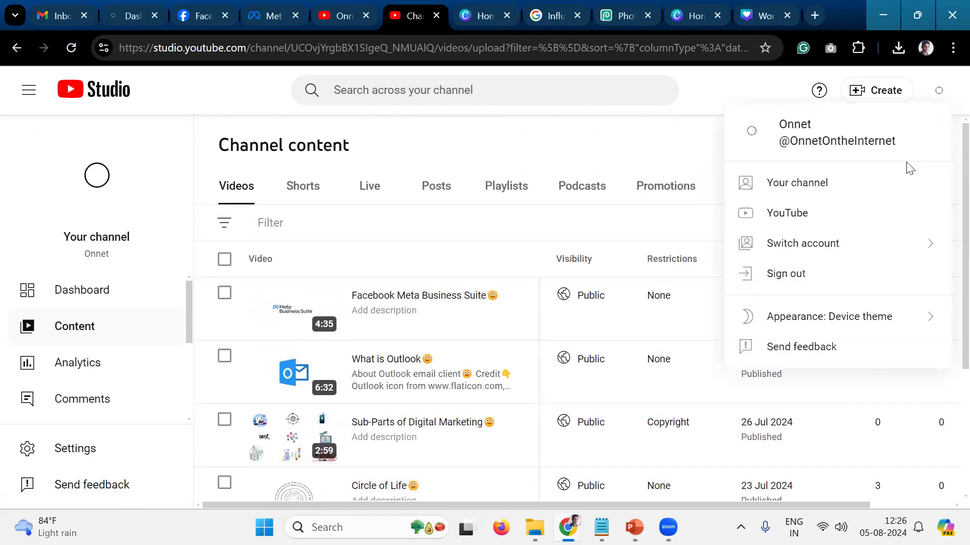
left_click(826, 228)
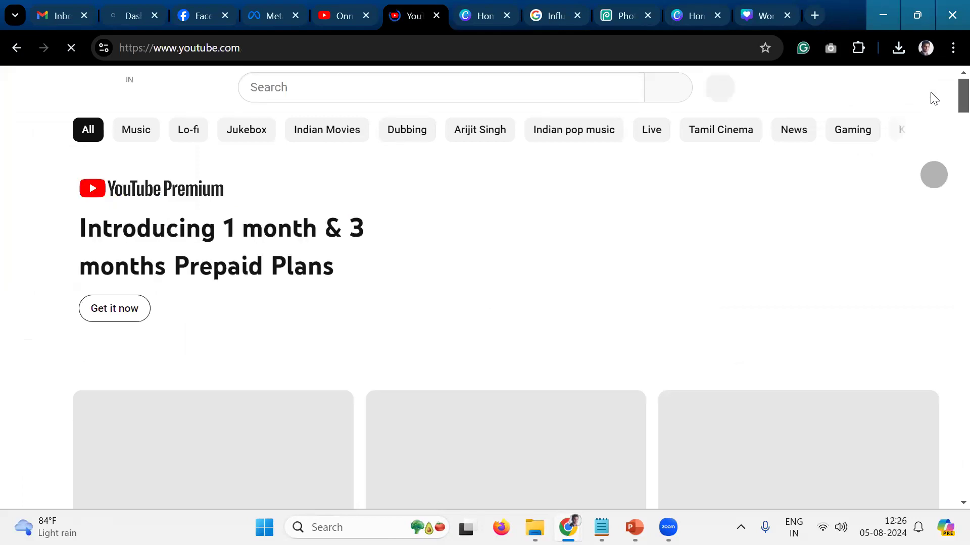
left_click(925, 104)
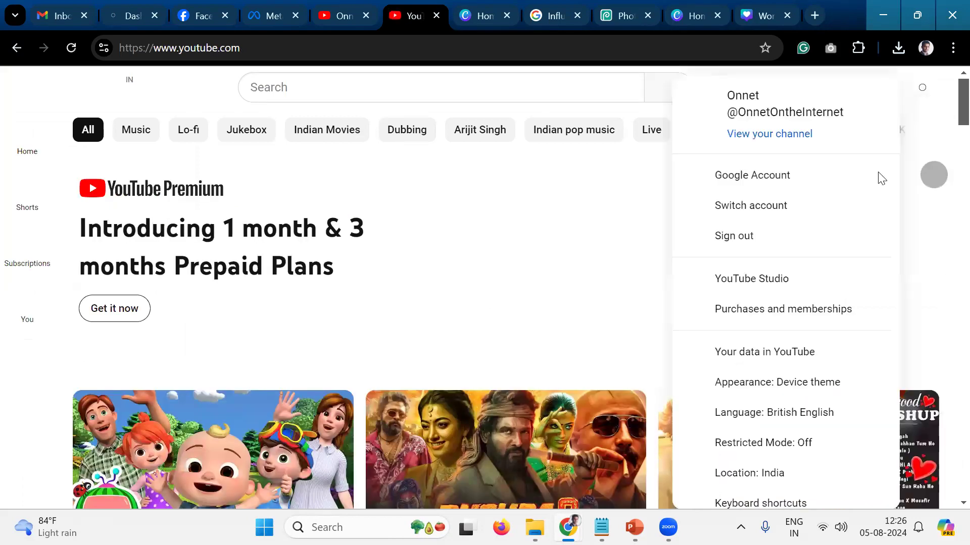
left_click(791, 136)
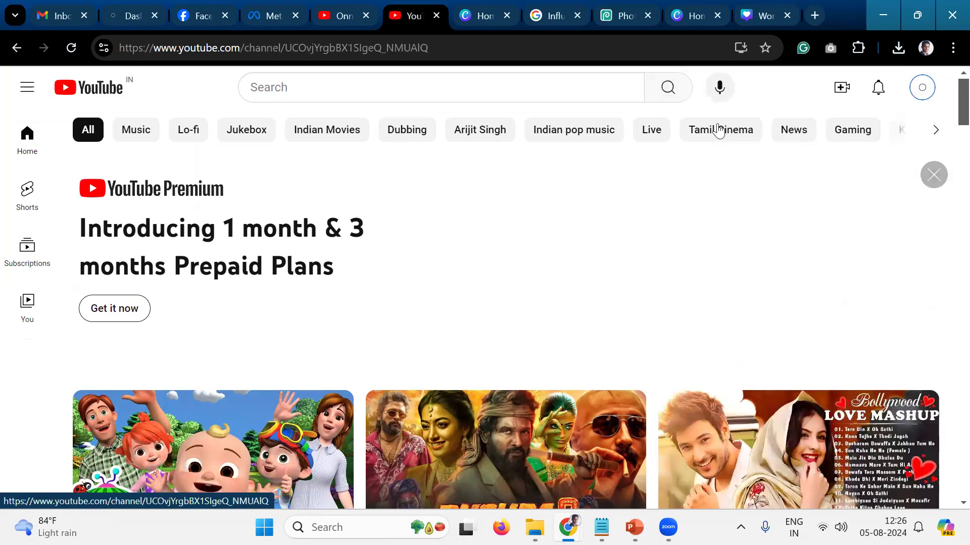
- Load the Onnet channel's address in a new Incognito window
left_click(527, 49)
key("ctrl+c")
key("ctrl+shift+n")
key("ctrl+v")
key("Return")
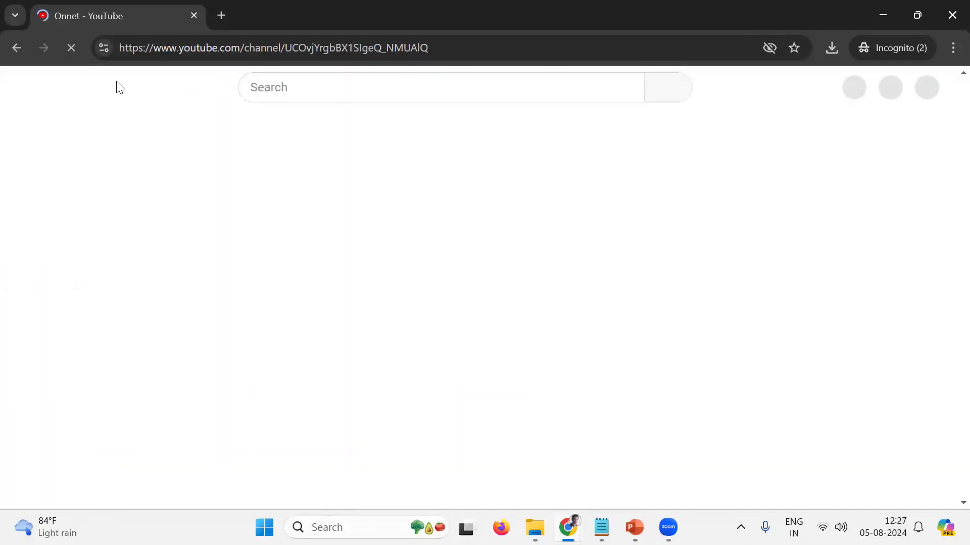
- Reload the Onnet channel page and check its video thumbnails in both the signed-in and Incognito windows
key("alt+Tab")
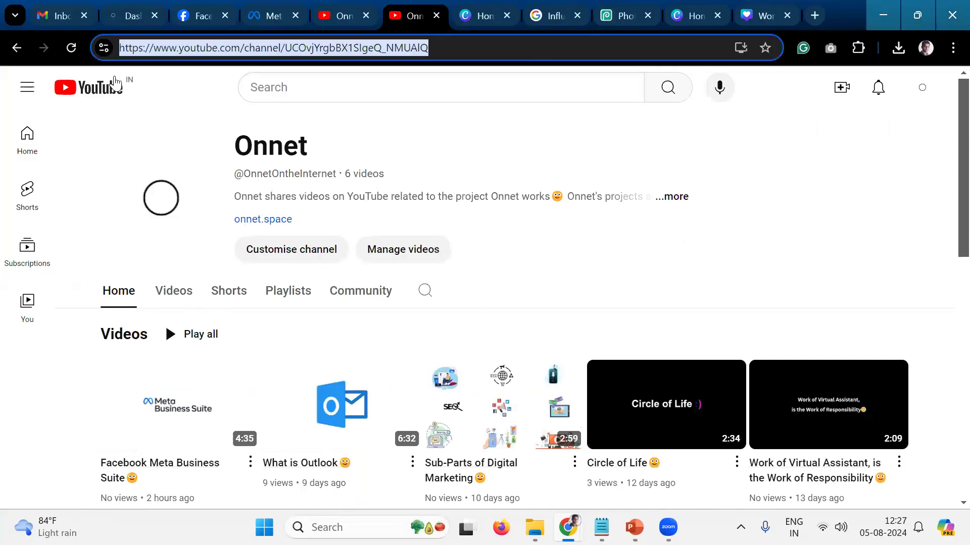
left_click(71, 48)
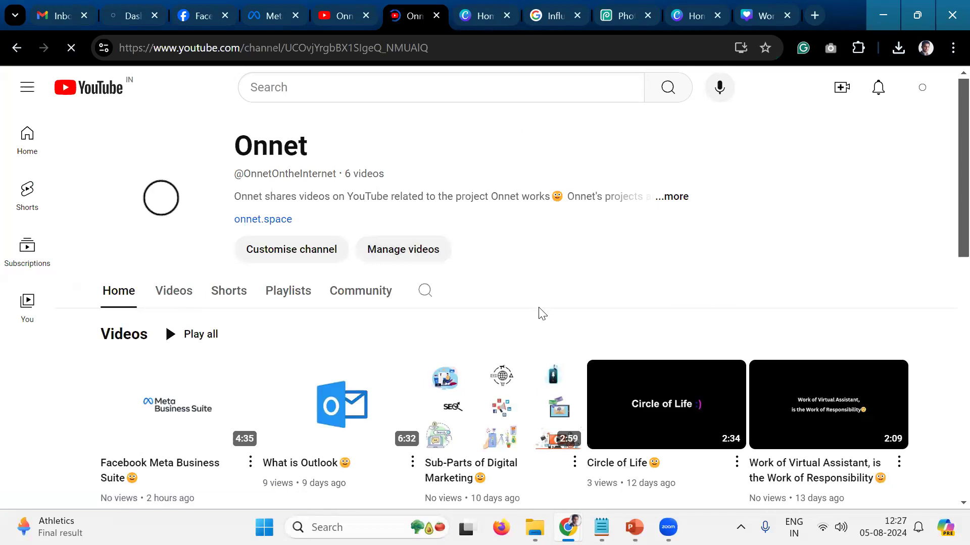
scroll(541, 313, "down", 5)
scroll(640, 206, "down", 3)
scroll(640, 206, "up", 8)
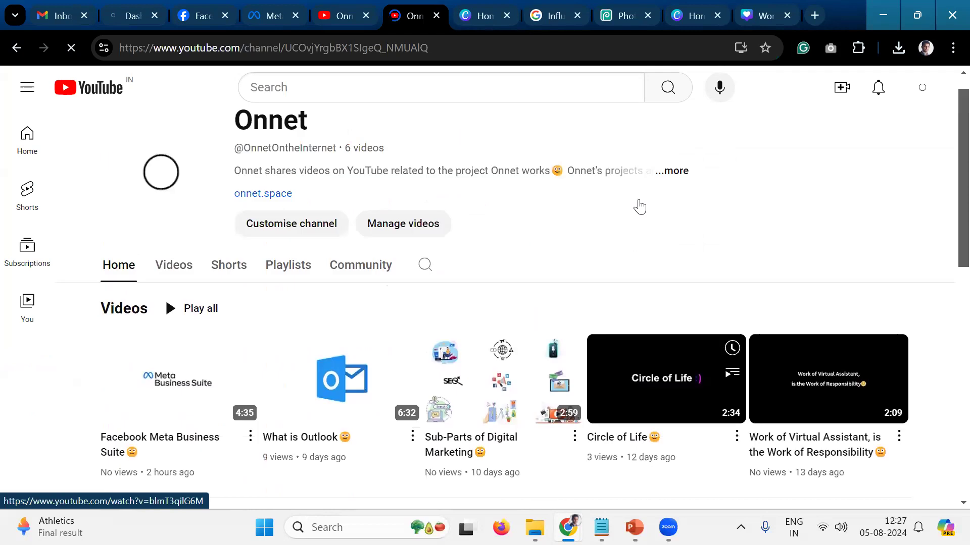
left_click(76, 52)
key("alt+Tab")
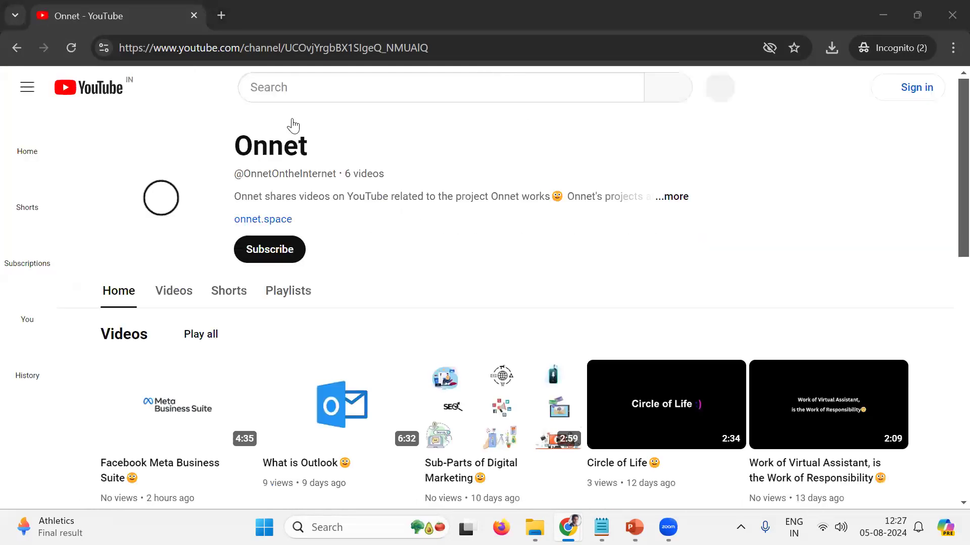
key("alt+Tab")
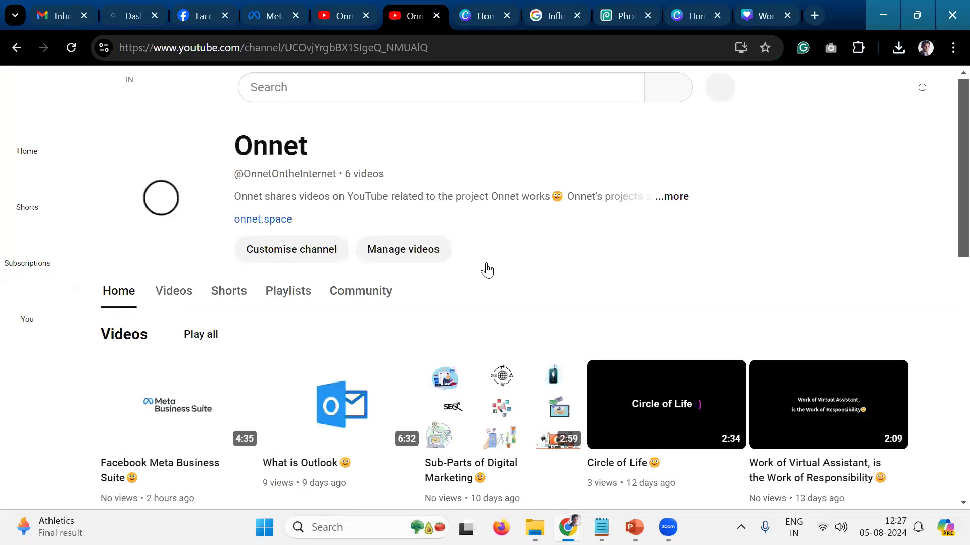
- Examine the thumbnails on the signed-in Onnet channel page, reload it, and compare them with the channel's video list in the neighbouring browser tab
scroll(488, 270, "down", 3)
scroll(487, 270, "down", 1)
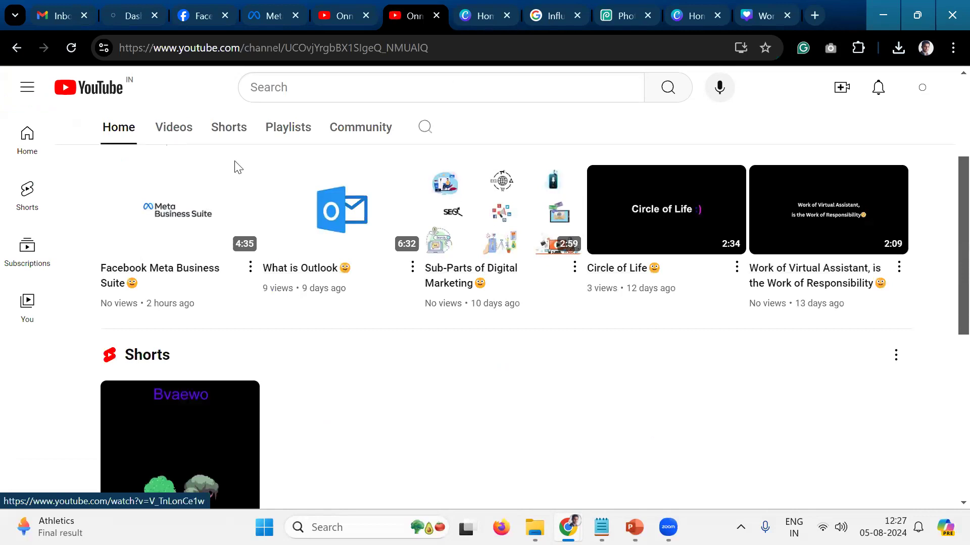
scroll(237, 167, "up", 4)
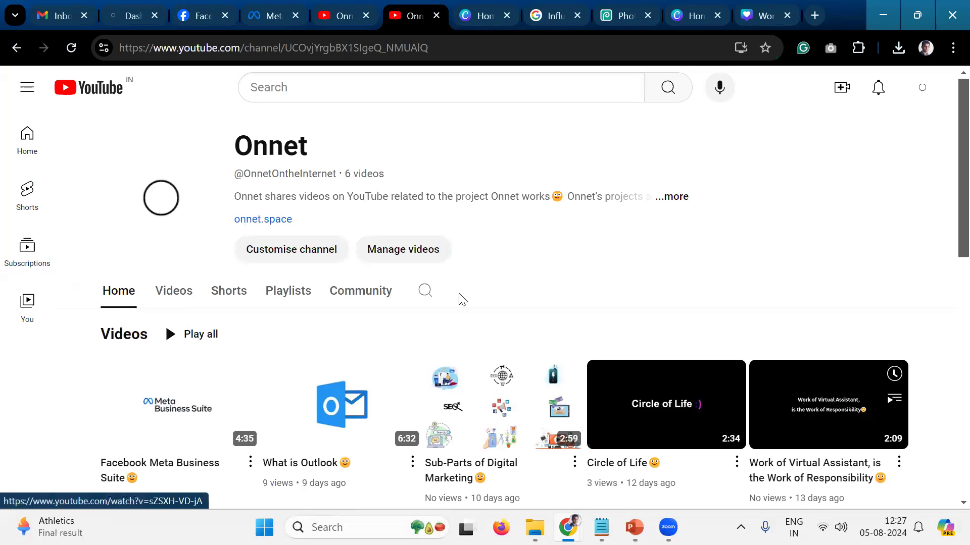
left_click(81, 46)
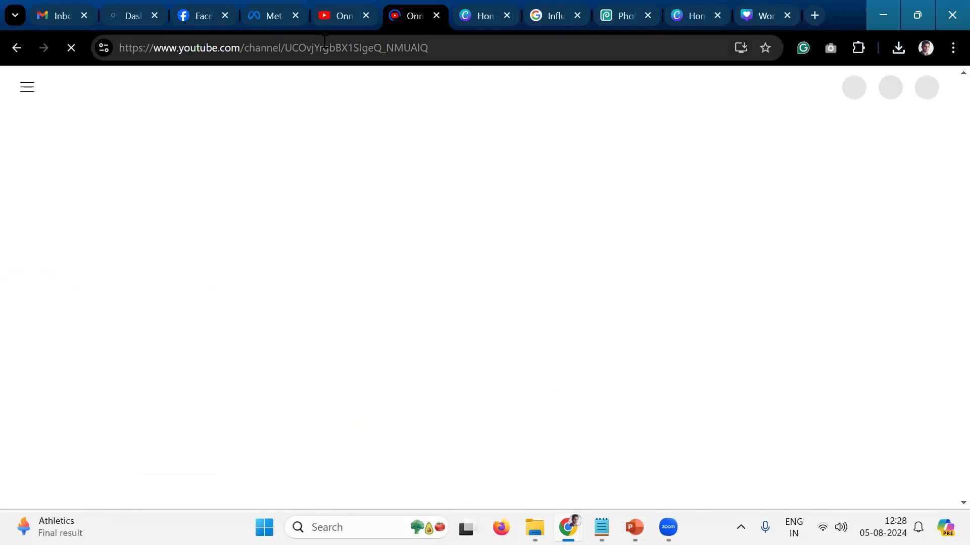
left_click(331, 23)
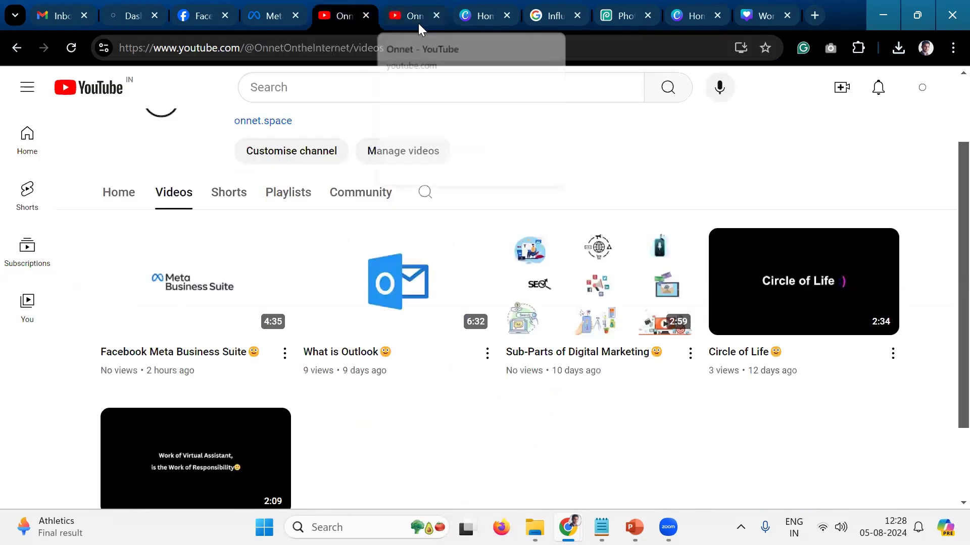
left_click(419, 24)
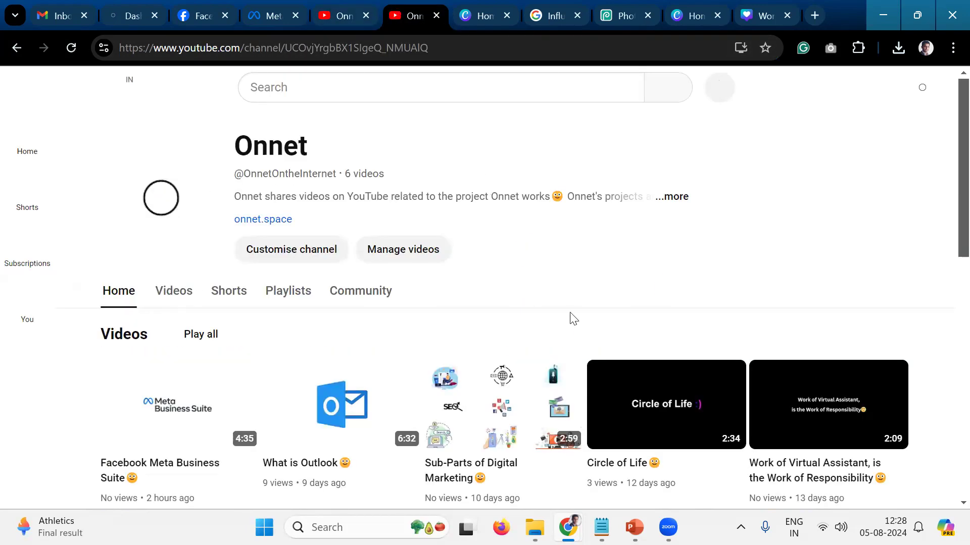
- Switch to the Incognito window and inspect the video thumbnails on the Onnet channel's home page
key("alt+Tab")
key("alt+Tab")
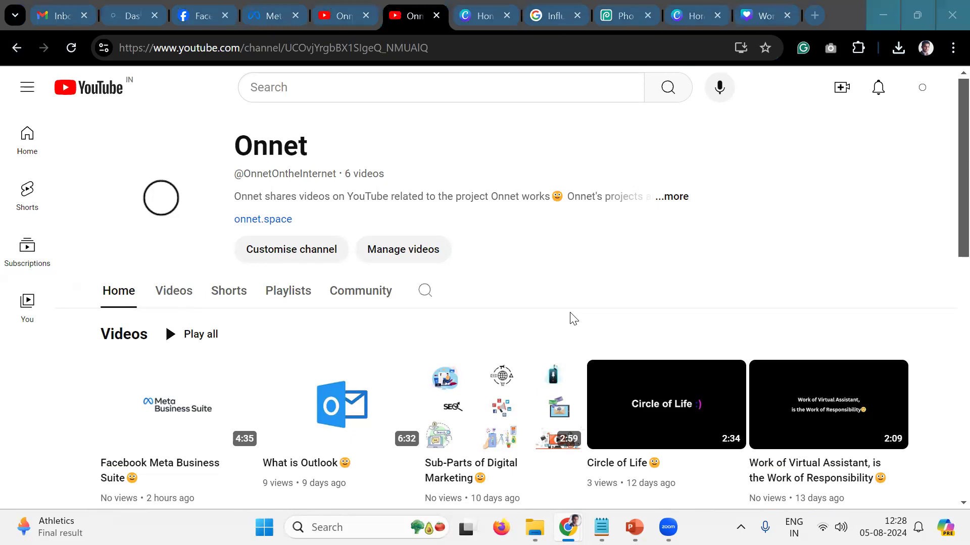
key("alt+Tab")
scroll(574, 319, "down", 1)
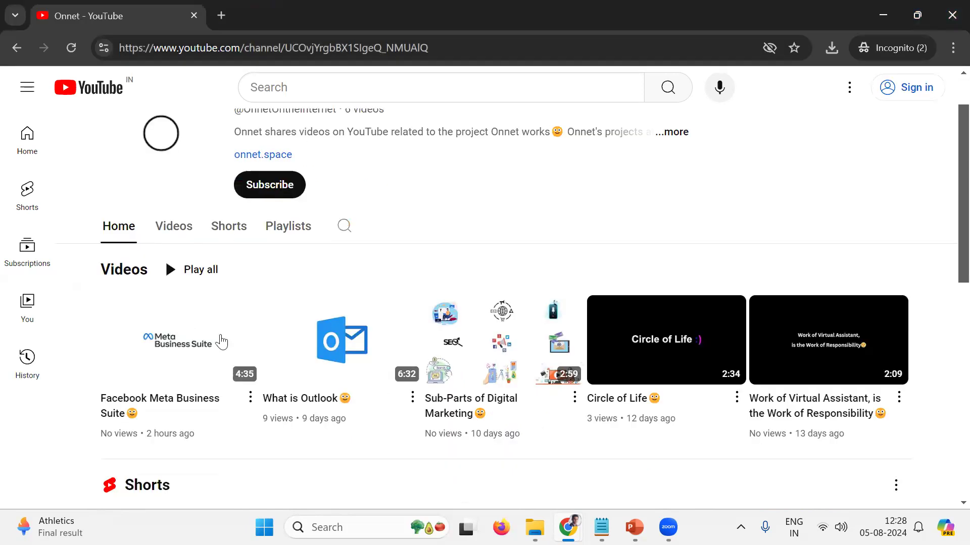
mouse_move(96, 339)
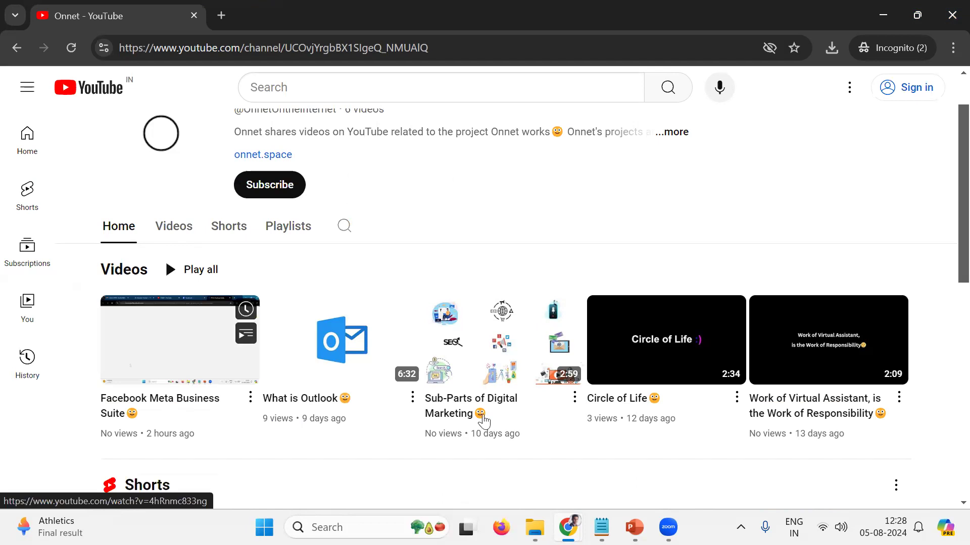
mouse_move(568, 528)
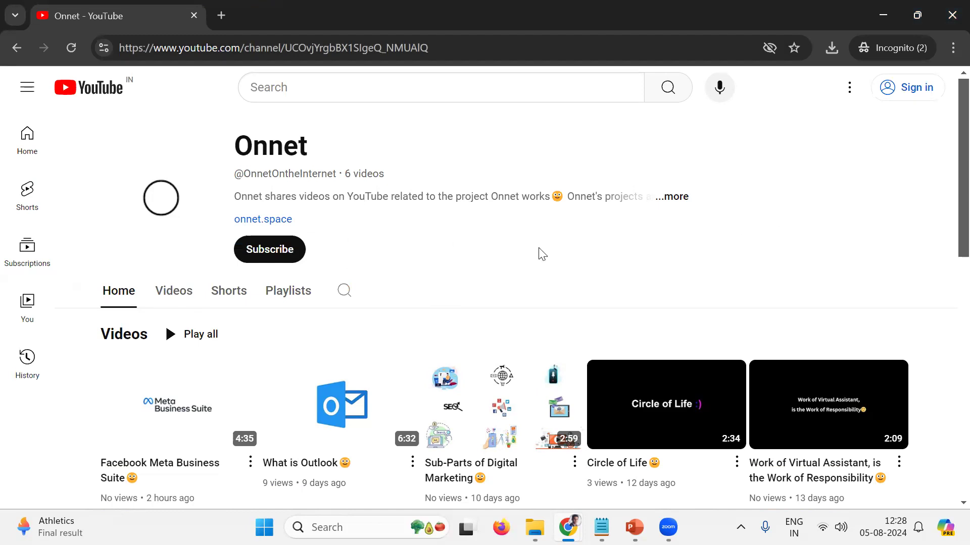
scroll(540, 252, "down", 2)
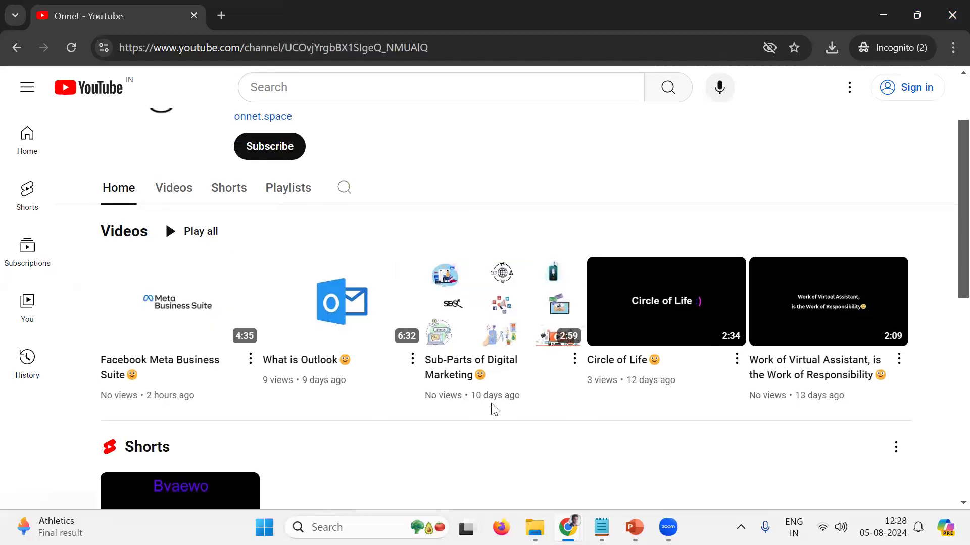
- View the thumbnails in the channel's full video list in Incognito, and return to the videos on its home page
left_click(172, 194)
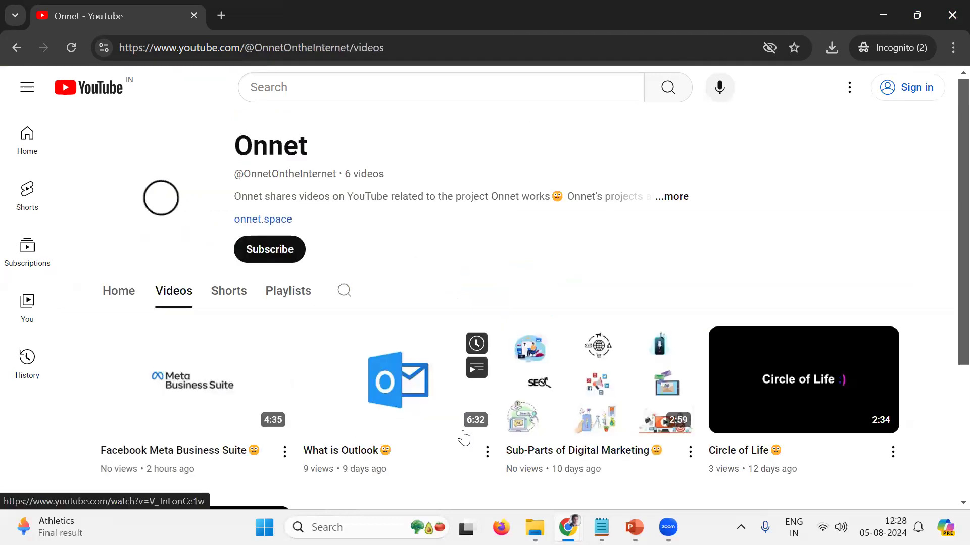
scroll(464, 437, "down", 3)
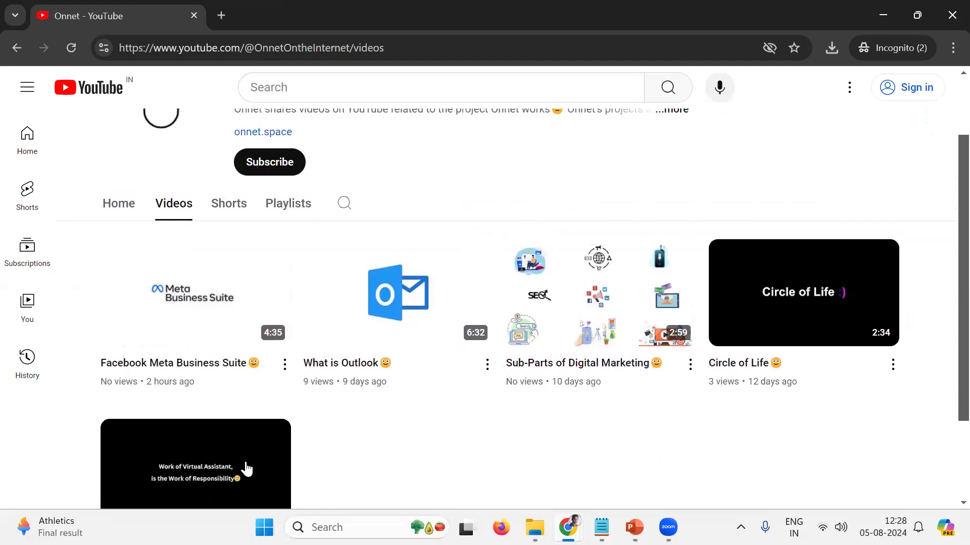
scroll(192, 434, "up", 1)
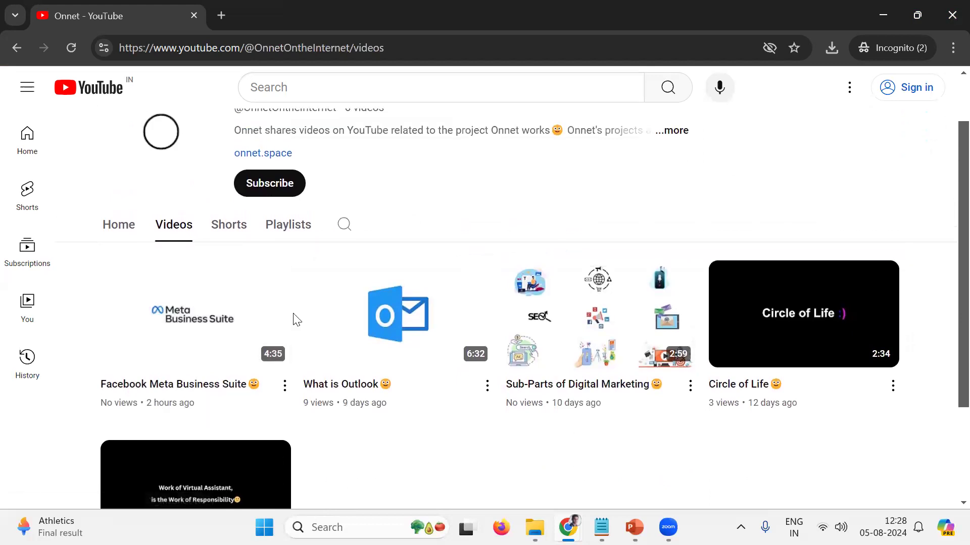
left_click(113, 224)
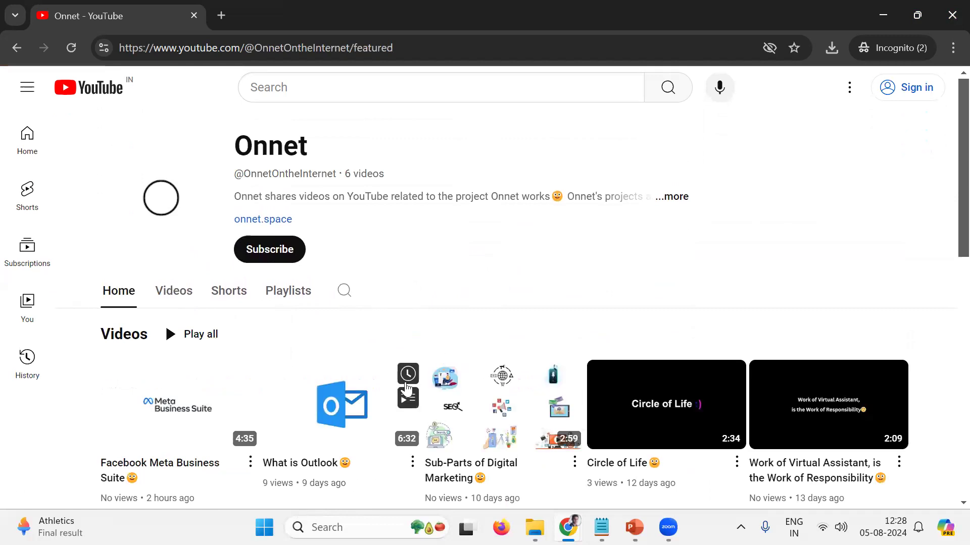
scroll(494, 444, "down", 1)
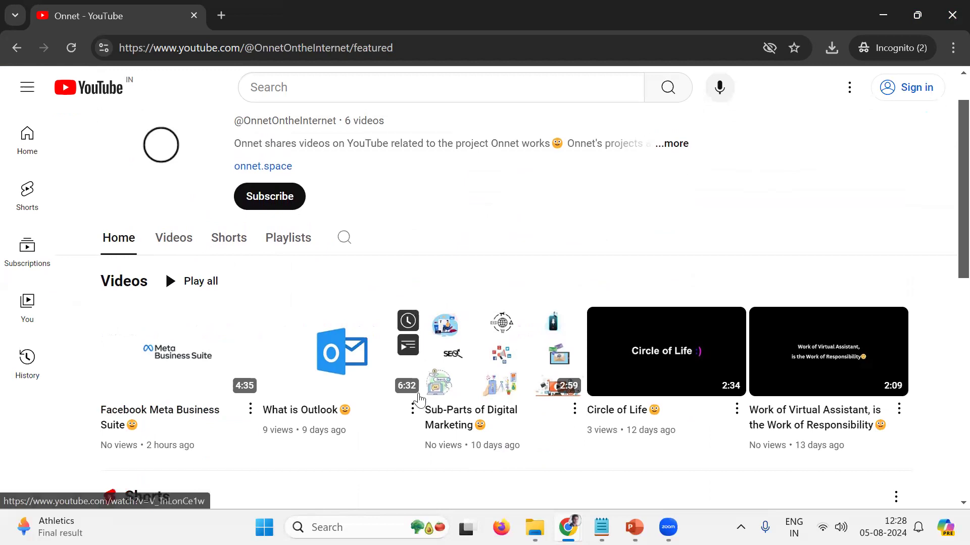